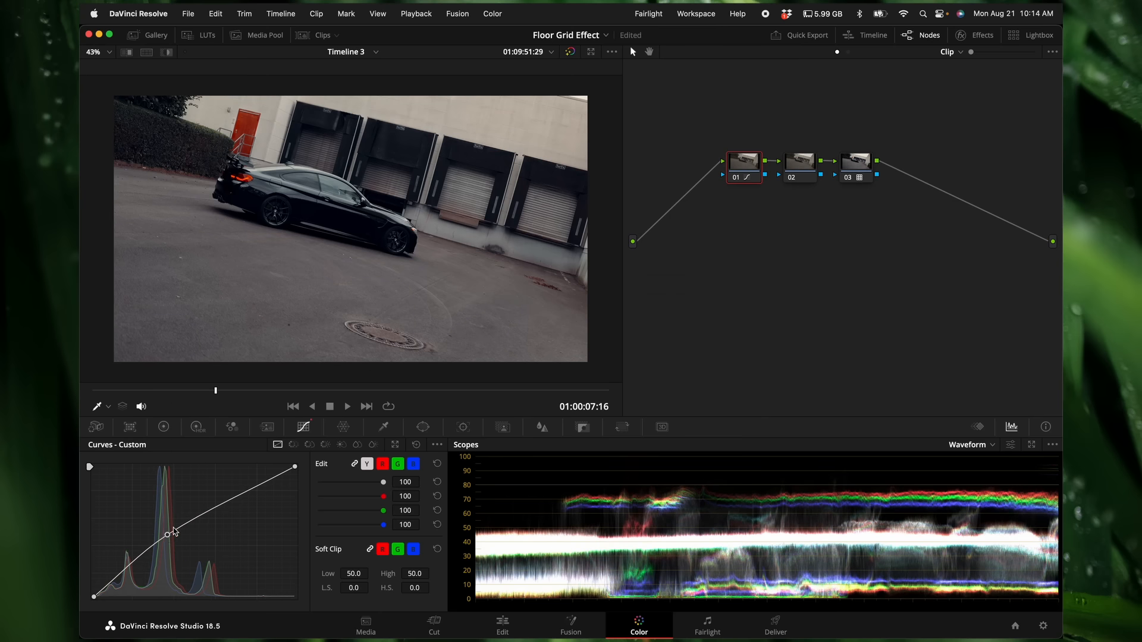
Step: Adjust the saturation of node 01 in the primaries and open the Magic Mask controls for node 03
{"action": "left_click", "coordinate": [164, 427]}
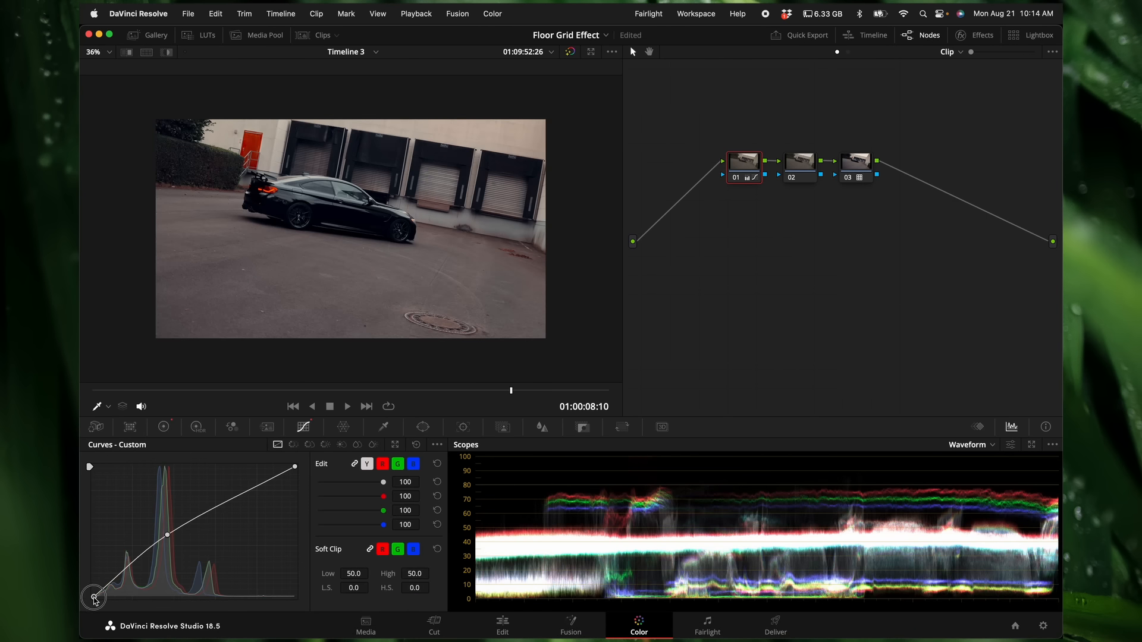
{"action": "left_click_drag", "start_coordinate": [94, 597], "coordinate": [94, 591]}
{"action": "left_click", "coordinate": [857, 172]}
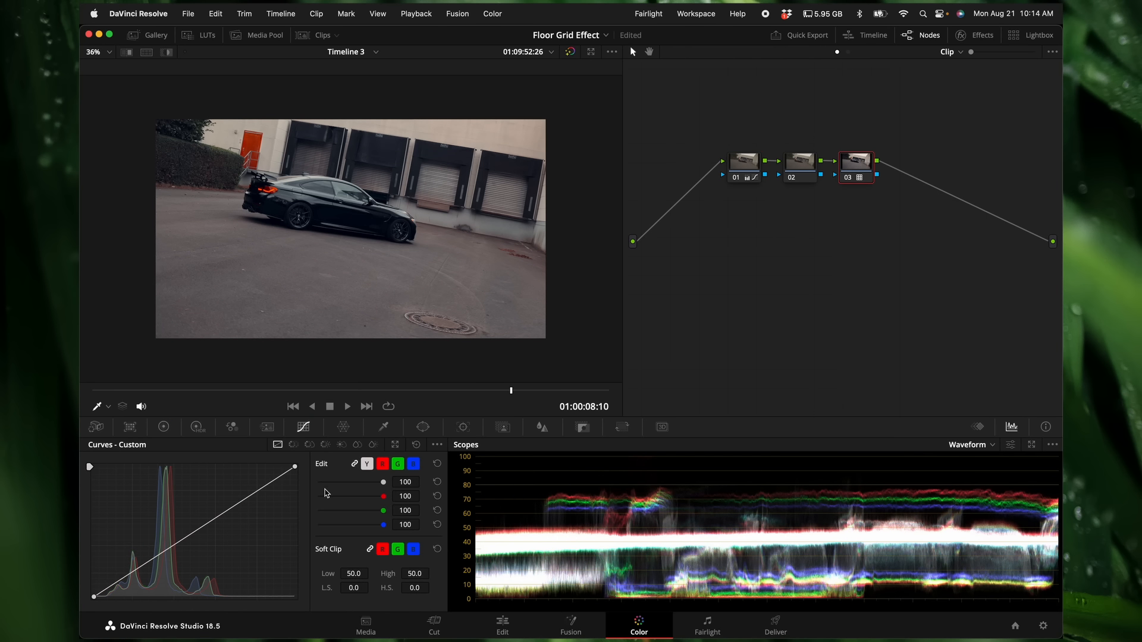
{"action": "left_click", "coordinate": [503, 427]}
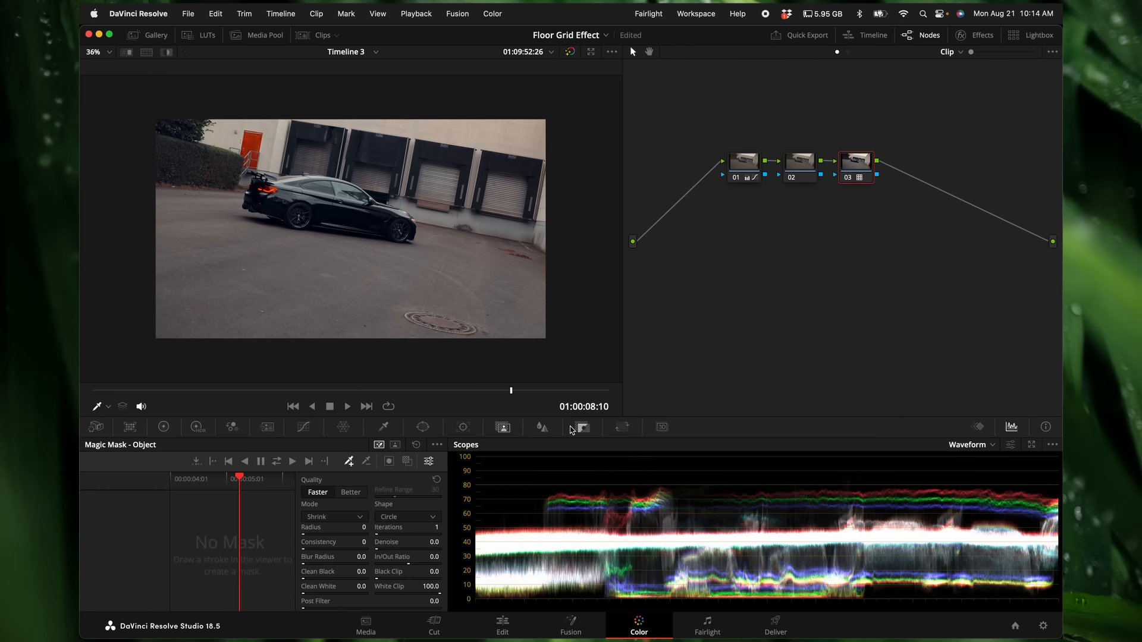
Step: Copy the C0039.MP4 clip onto Video 2 as a disabled clip and convert the Video 1 original into a Fusion clip
{"action": "left_click", "coordinate": [503, 623]}
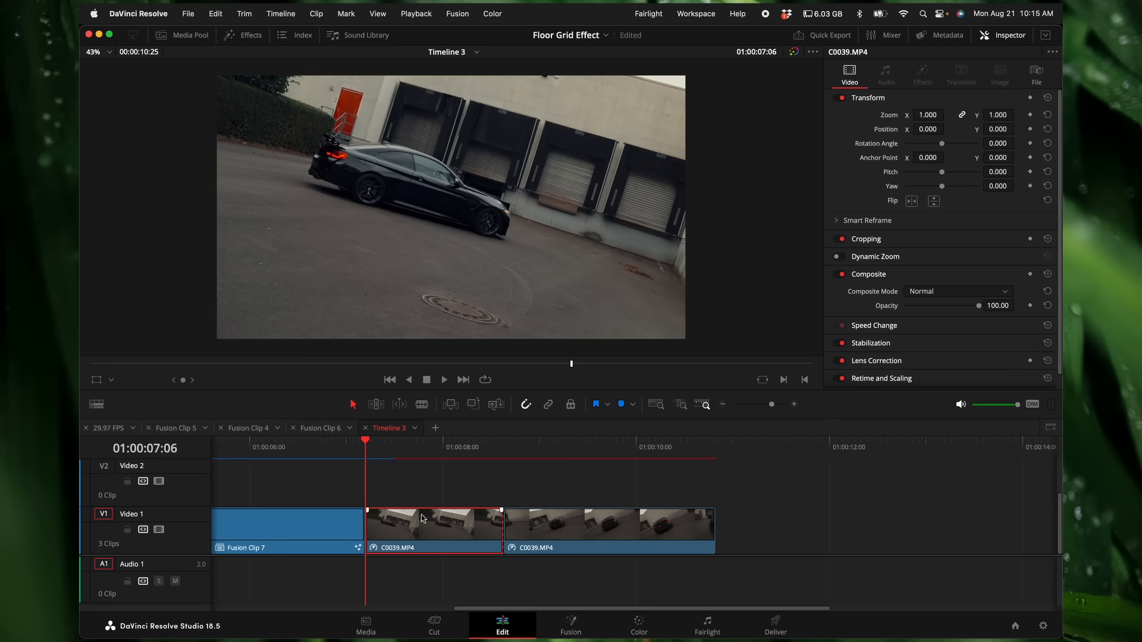
{"action": "left_click_drag", "start_coordinate": [424, 536], "coordinate": [426, 490]}
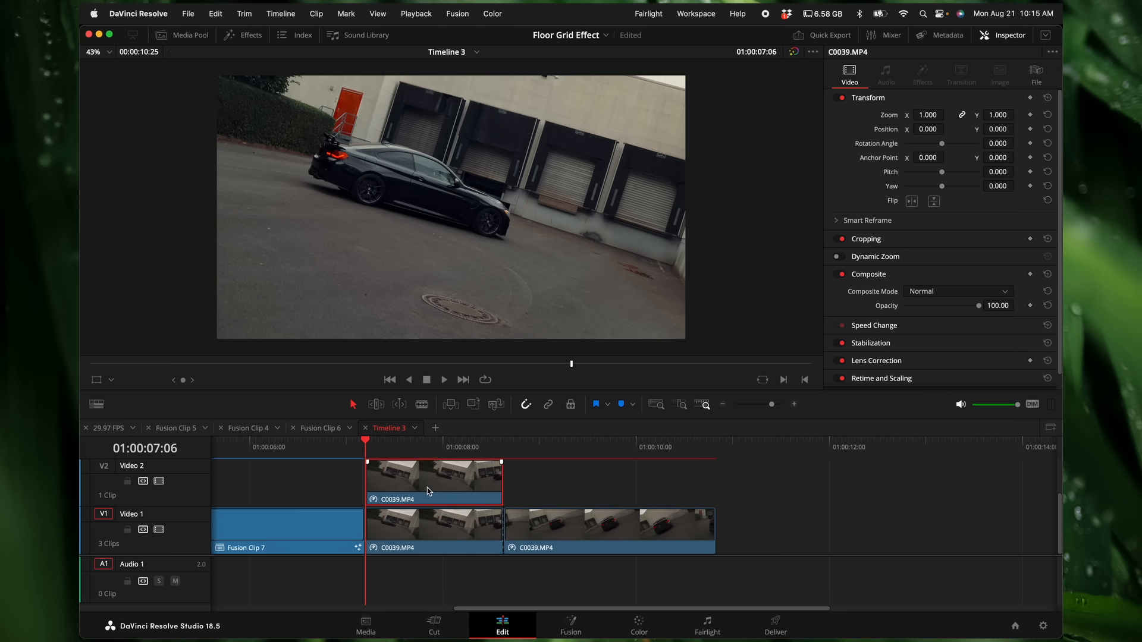
{"action": "right_click", "coordinate": [393, 553]}
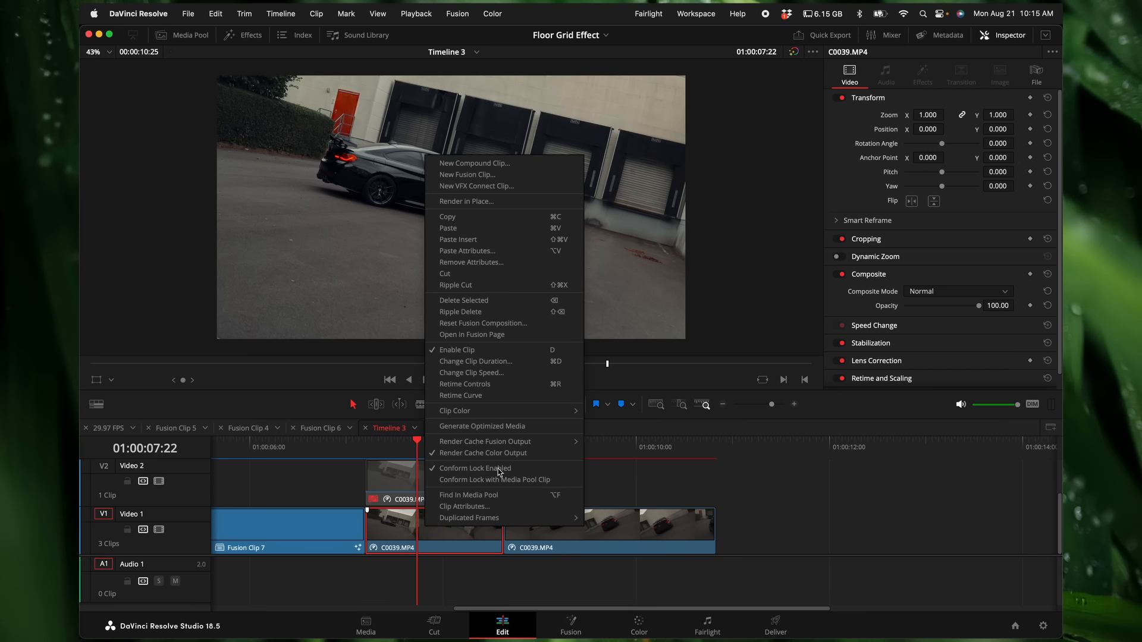
{"action": "left_click", "coordinate": [499, 174]}
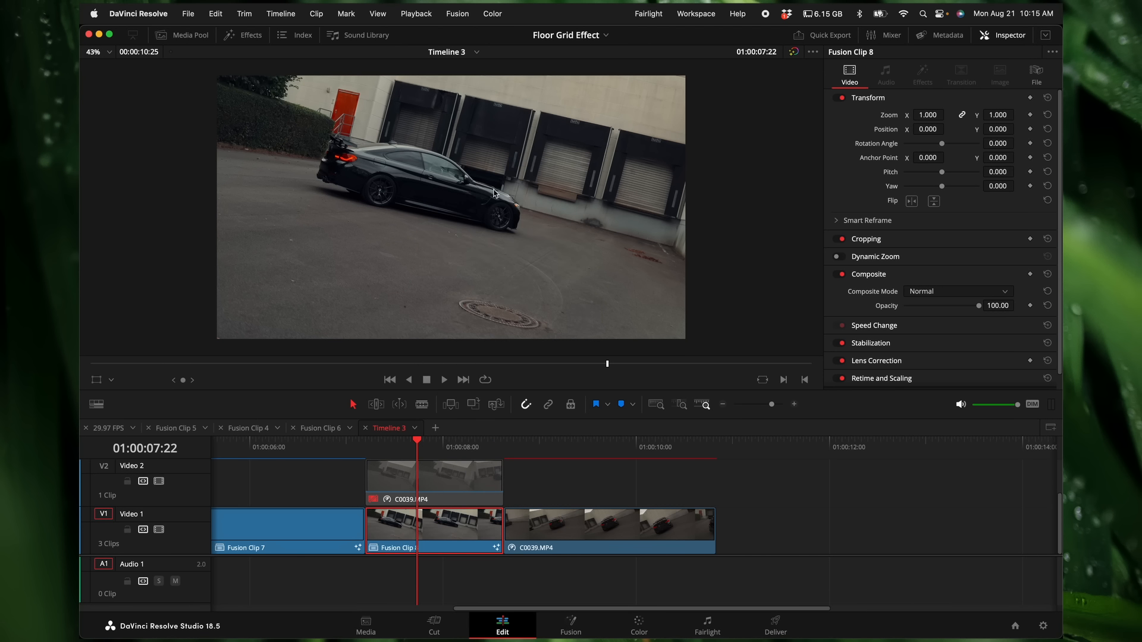
Step: Open the new clip's Fusion composition and add a Camera Tracker node after MediaIn1
{"action": "left_click", "coordinate": [570, 628]}
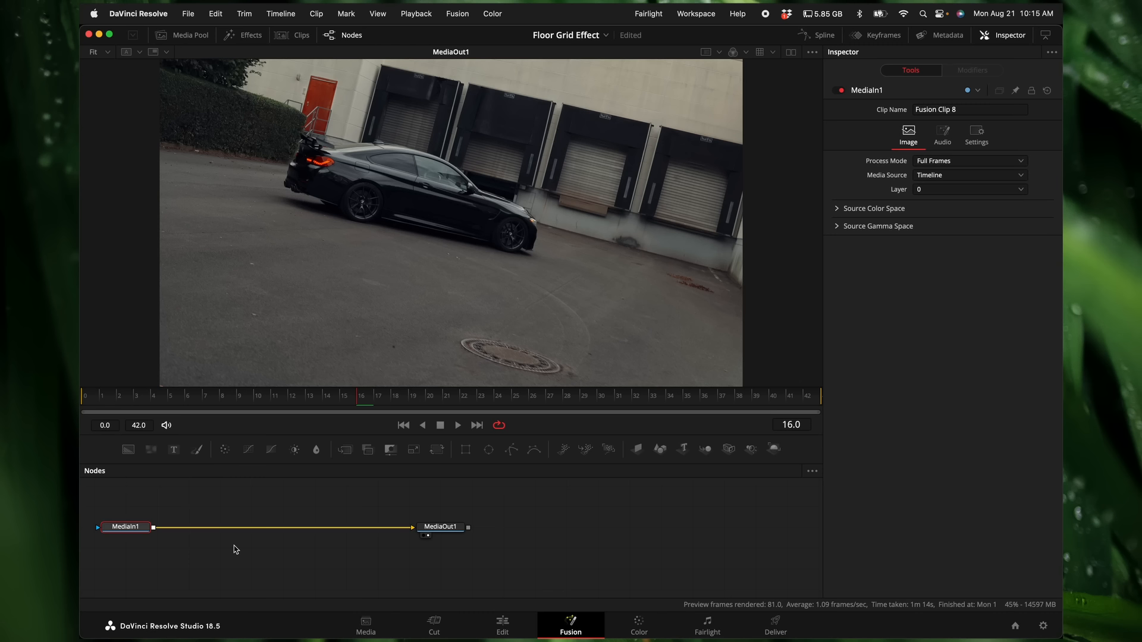
{"action": "key", "text": "shift+space"}
{"action": "type", "text": "came"}
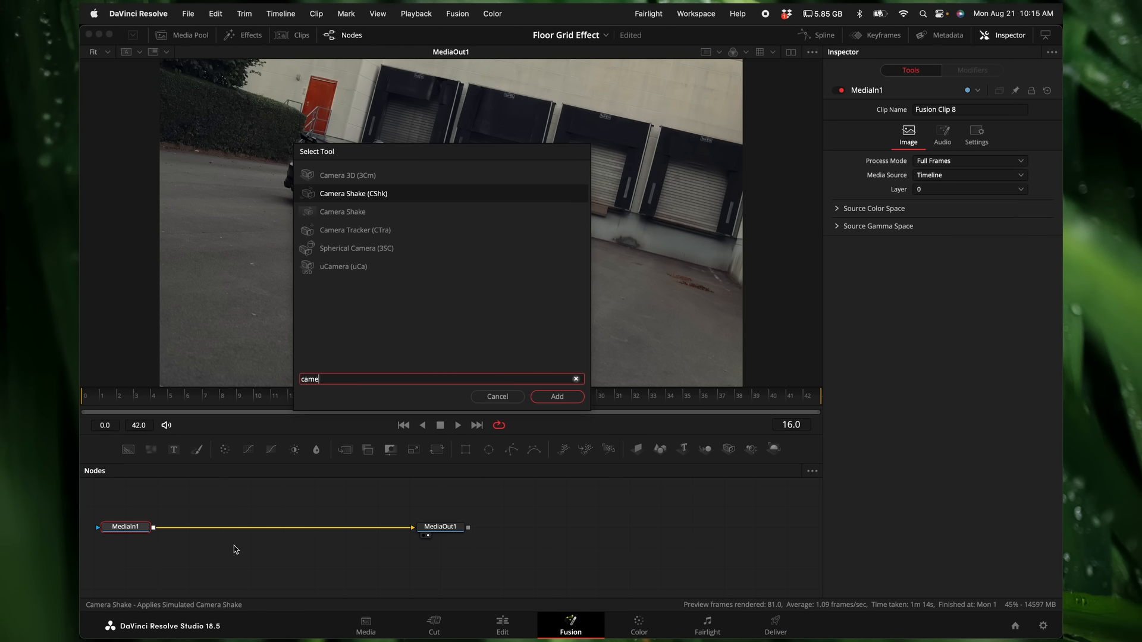
{"action": "key", "text": "Down"}
{"action": "key", "text": "Down"}
{"action": "key", "text": "Down"}
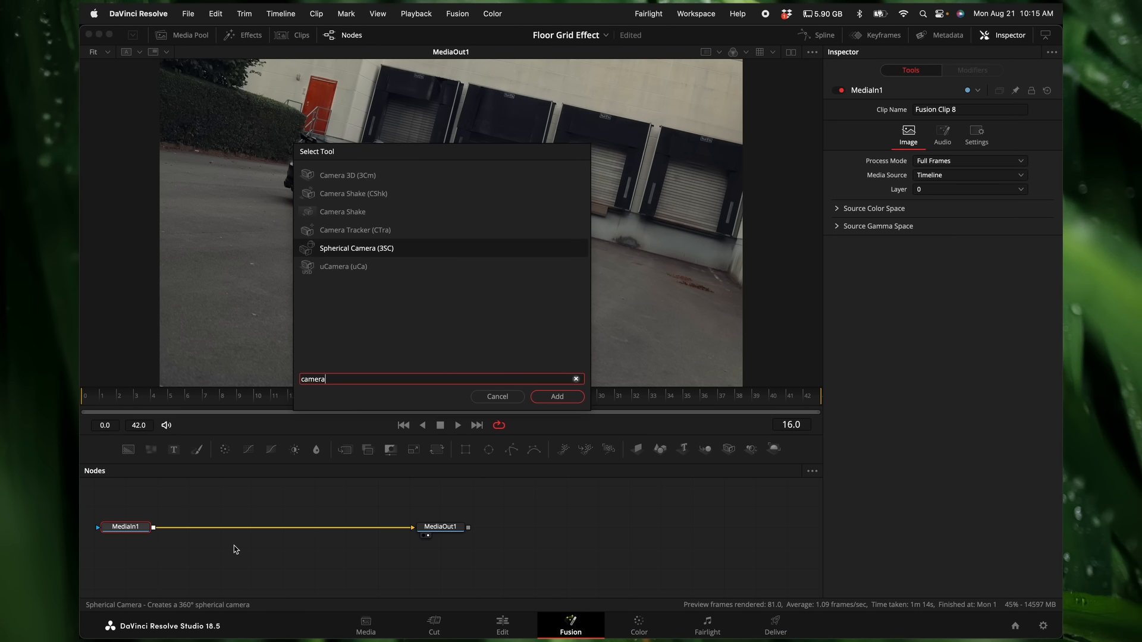
{"action": "key", "text": "Up"}
{"action": "key", "text": "Return"}
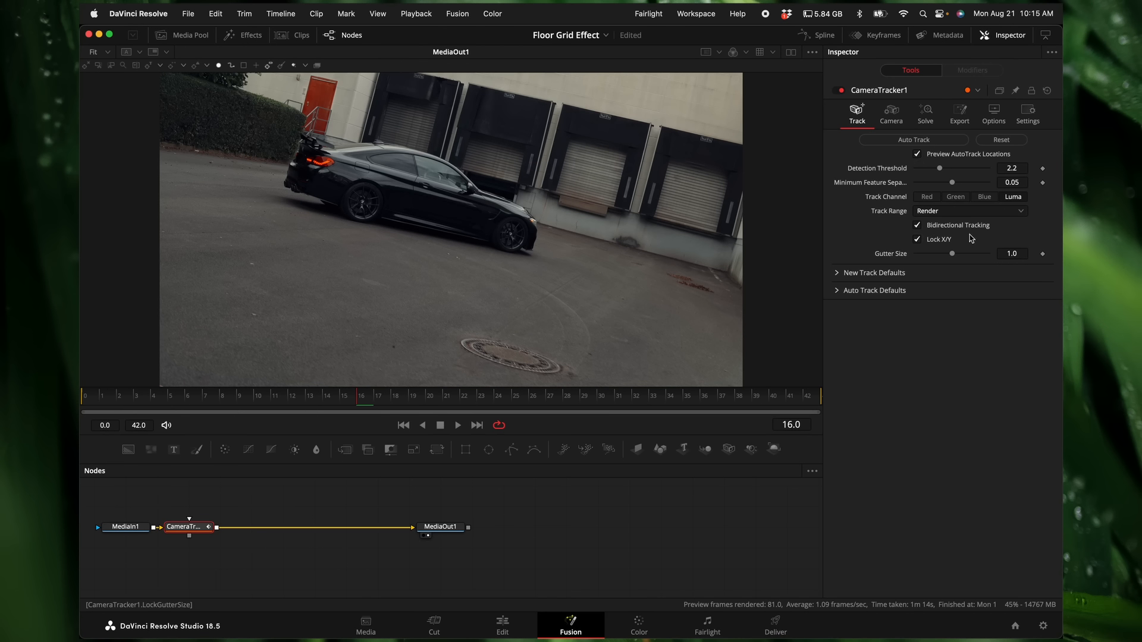
Step: Auto-track the footage and solve the camera with the default settings
{"action": "left_click", "coordinate": [954, 141]}
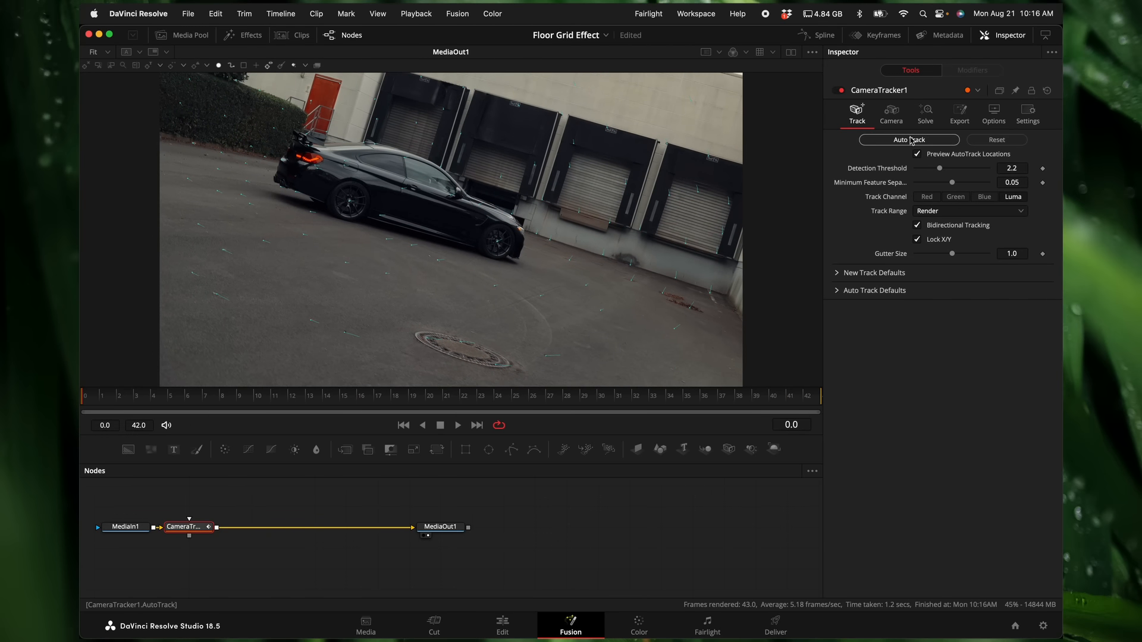
{"action": "left_click", "coordinate": [929, 116]}
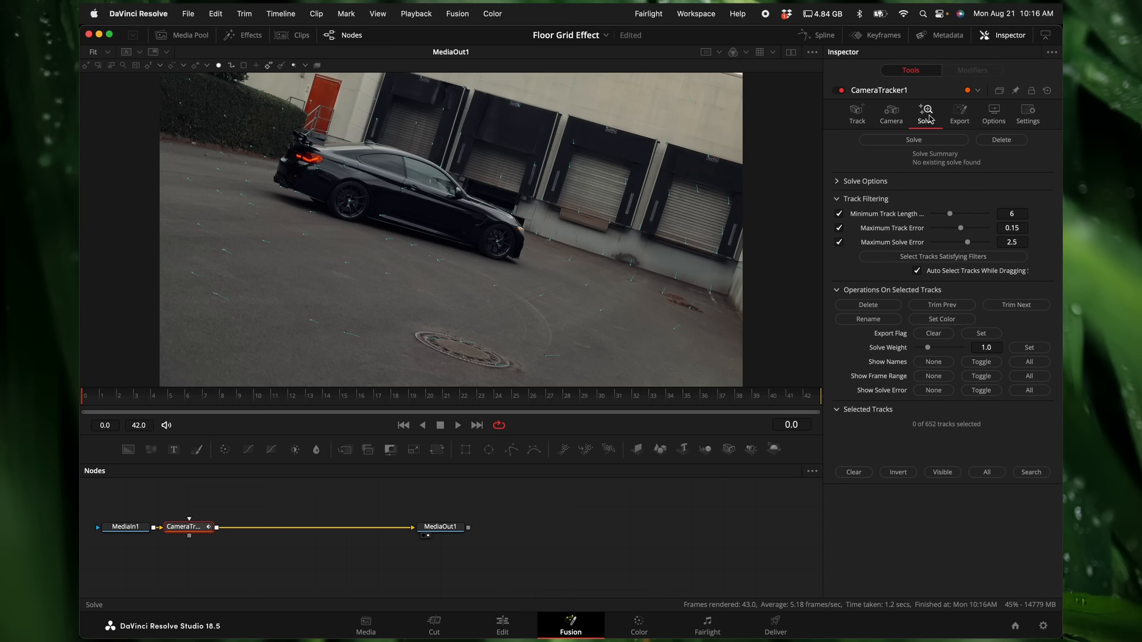
{"action": "left_click", "coordinate": [914, 140]}
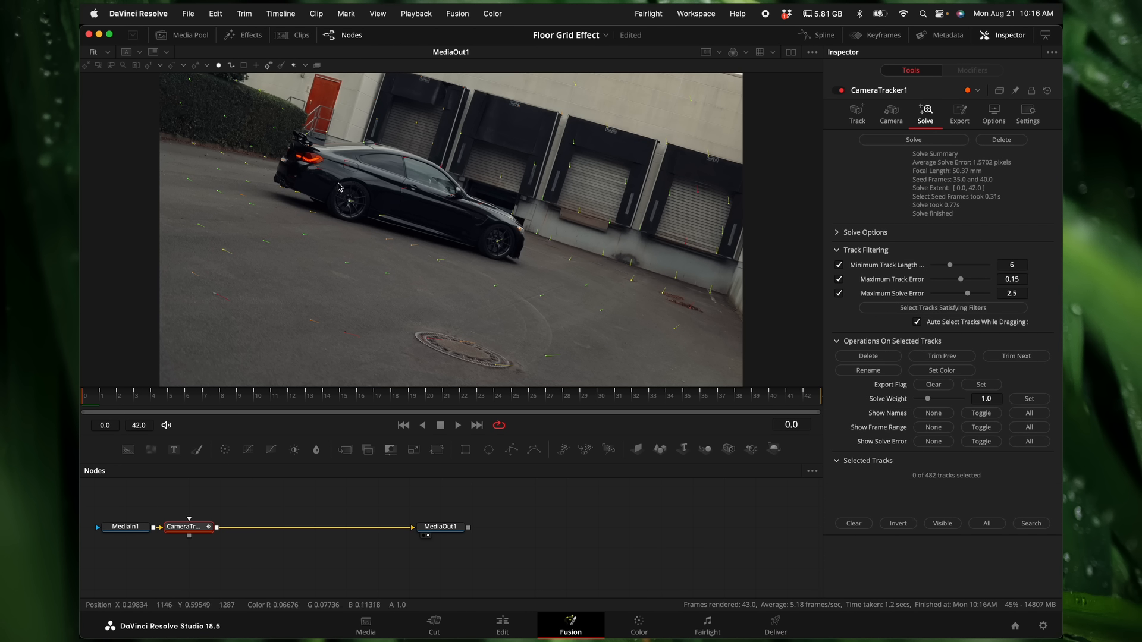
Step: Select the tracking points on the moving car and delete them
{"action": "left_click_drag", "start_coordinate": [451, 159], "coordinate": [369, 207]}
{"action": "mouse_move", "coordinate": [419, 143]}
{"action": "left_mouse_down"}
{"action": "mouse_move", "coordinate": [381, 170]}
{"action": "mouse_move", "coordinate": [329, 173]}
{"action": "left_mouse_up"}
{"action": "left_click", "coordinate": [854, 357]}
{"action": "left_click_drag", "start_coordinate": [308, 178], "coordinate": [307, 180]}
{"action": "left_click", "coordinate": [860, 358]}
Step: Delete the remaining stray tracks on the pavement and car in the following frames, and solve the camera again
{"action": "left_click_drag", "start_coordinate": [314, 399], "coordinate": [438, 403]}
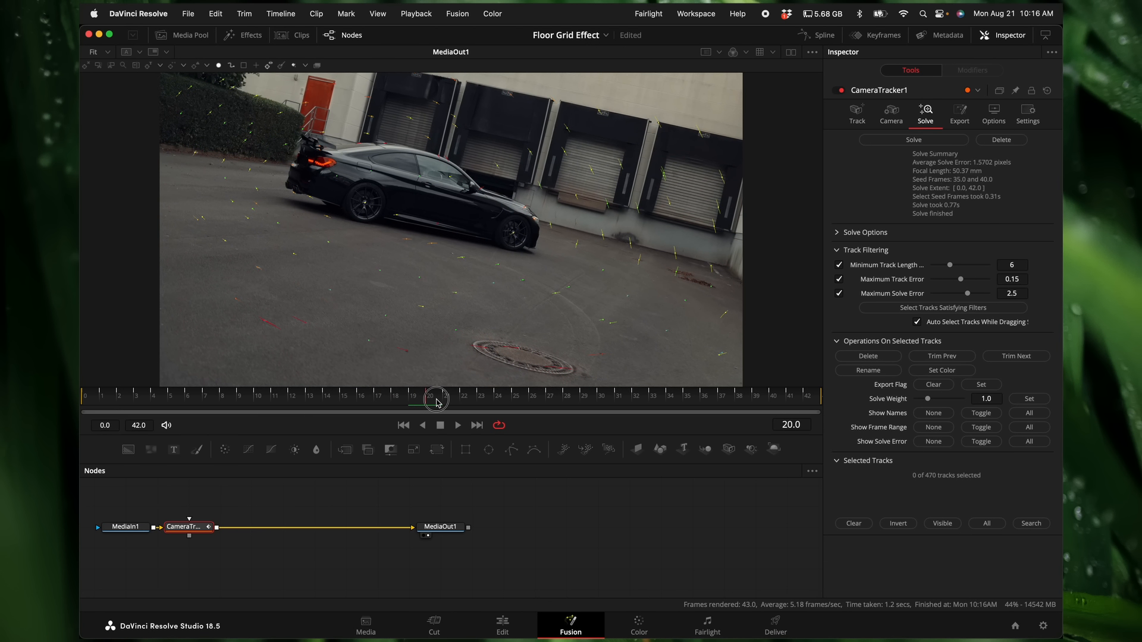
{"action": "left_click_drag", "start_coordinate": [315, 308], "coordinate": [254, 334]}
{"action": "left_click_drag", "start_coordinate": [392, 342], "coordinate": [414, 357]}
{"action": "left_click", "coordinate": [437, 225], "text": "shift"}
{"action": "left_click", "coordinate": [767, 388]}
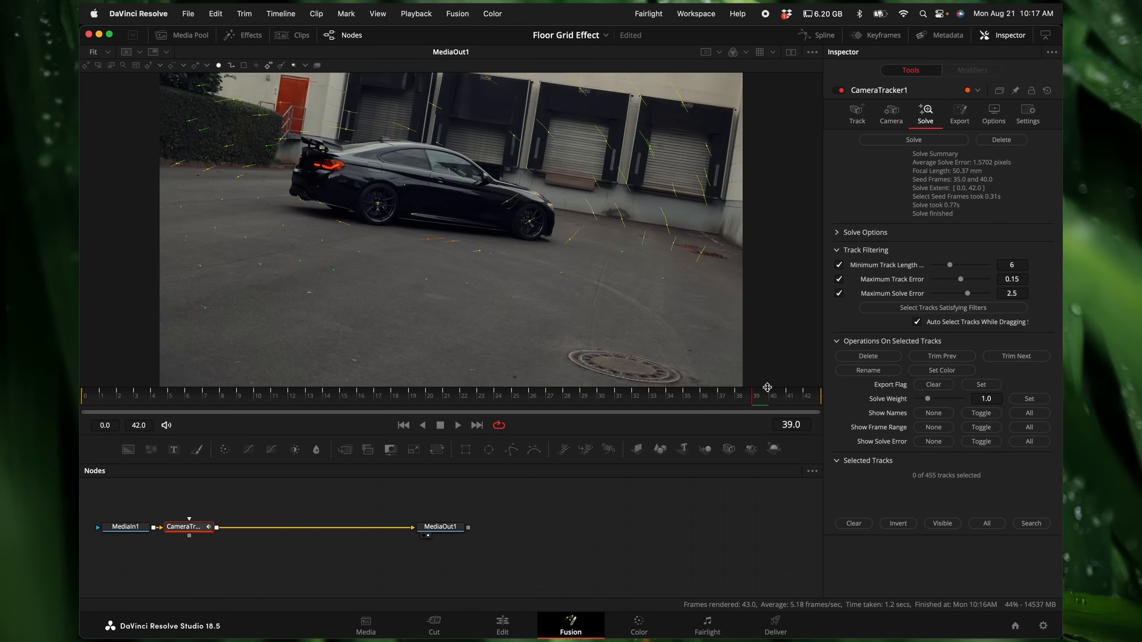
{"action": "left_click", "coordinate": [933, 143]}
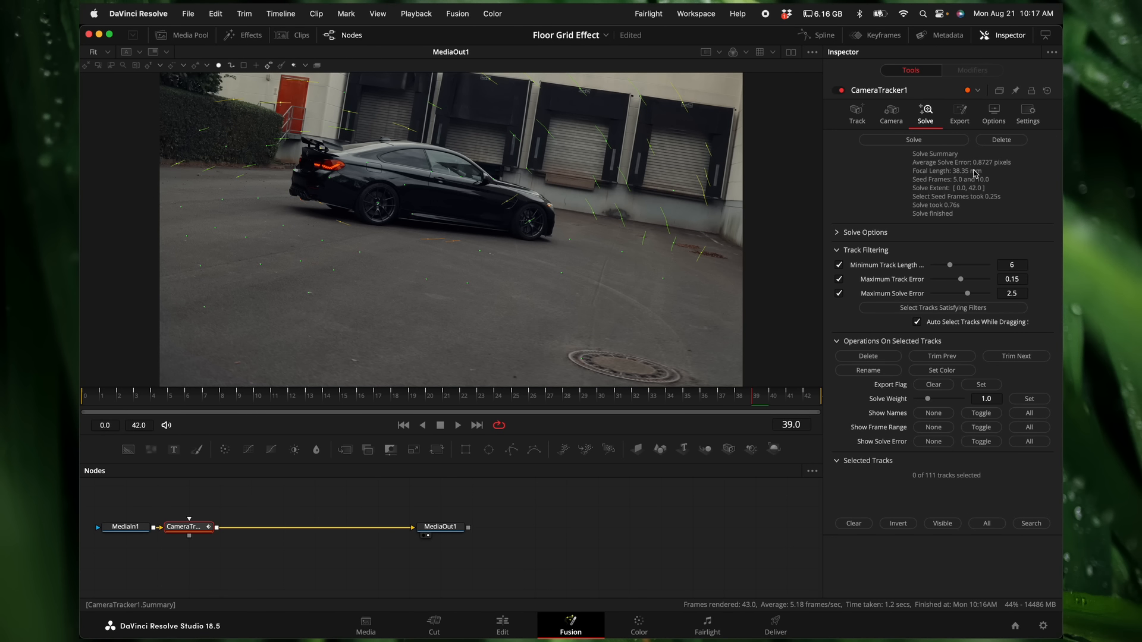
Step: Review the remaining tracks across the clip and export the solved camera as a 3D scene
{"action": "left_click_drag", "start_coordinate": [470, 407], "coordinate": [188, 410]}
{"action": "left_click", "coordinate": [960, 113]}
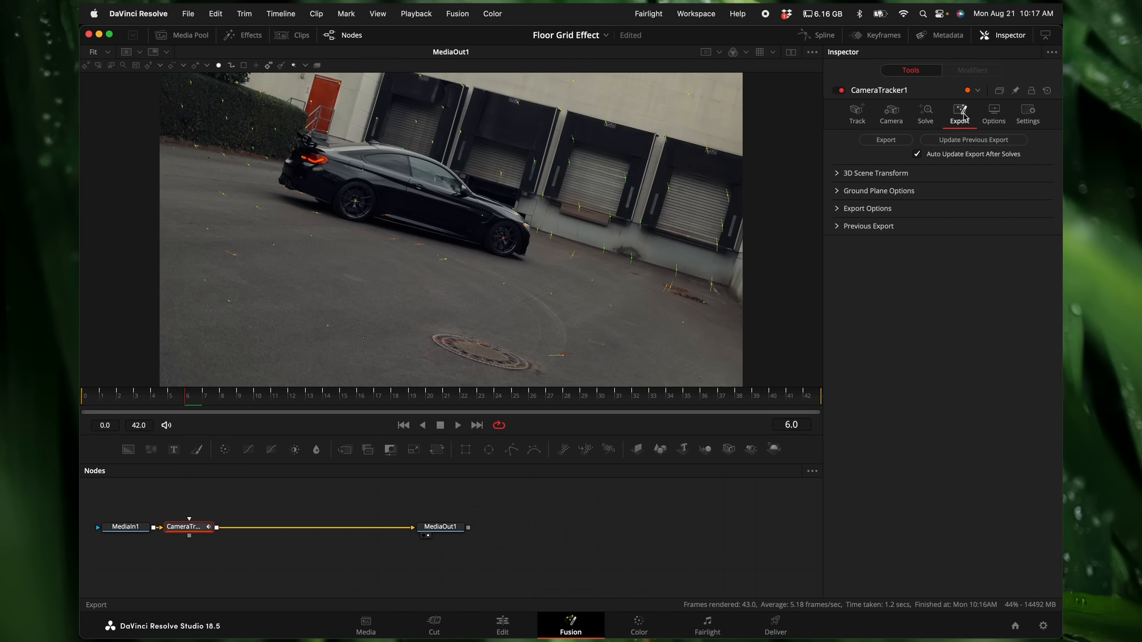
{"action": "left_click", "coordinate": [886, 140]}
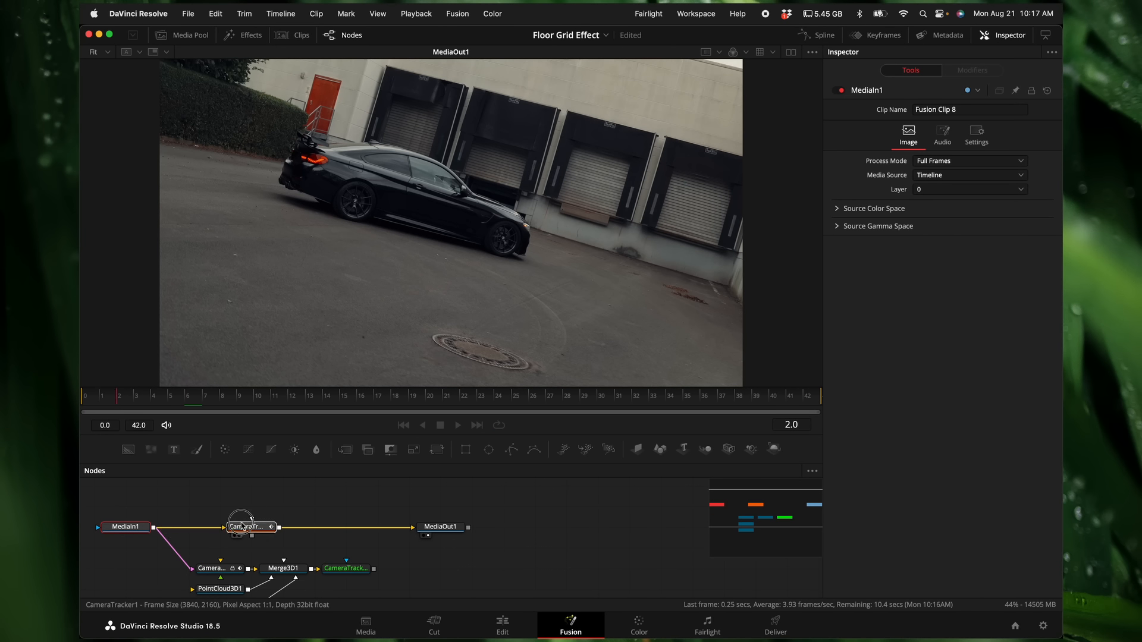
Step: Delete the CameraTracker1 node and feed MediaOut1 from the 3D scene's renderer instead of from MediaIn1
{"action": "left_click", "coordinate": [241, 527]}
{"action": "key", "text": "Delete"}
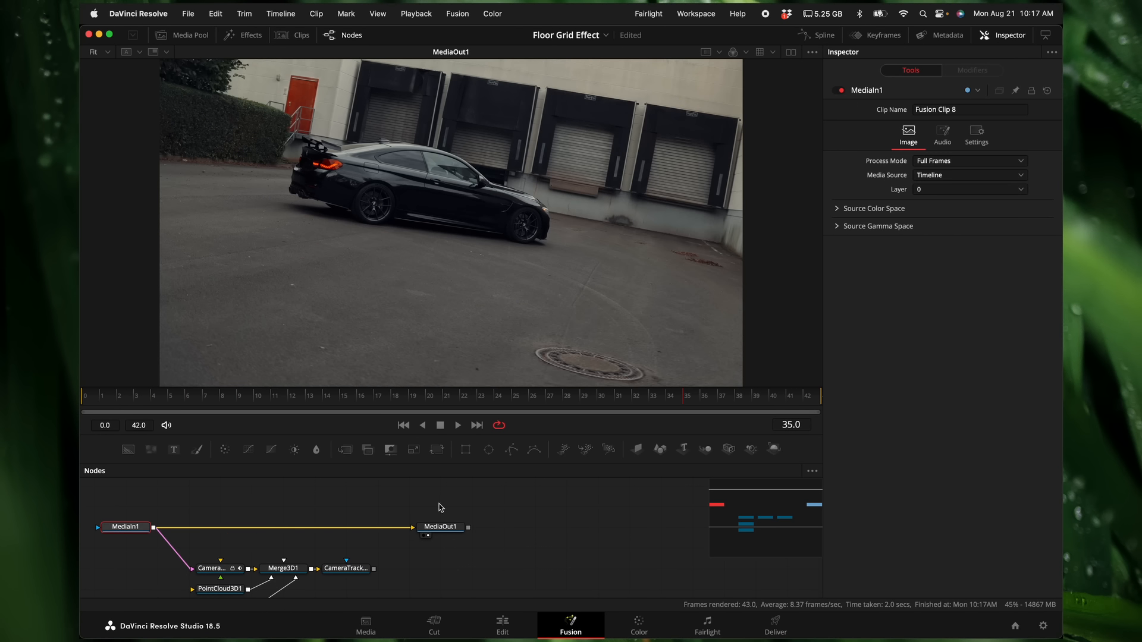
{"action": "left_click_drag", "start_coordinate": [413, 529], "coordinate": [242, 520]}
{"action": "left_click_drag", "start_coordinate": [373, 569], "coordinate": [414, 527]}
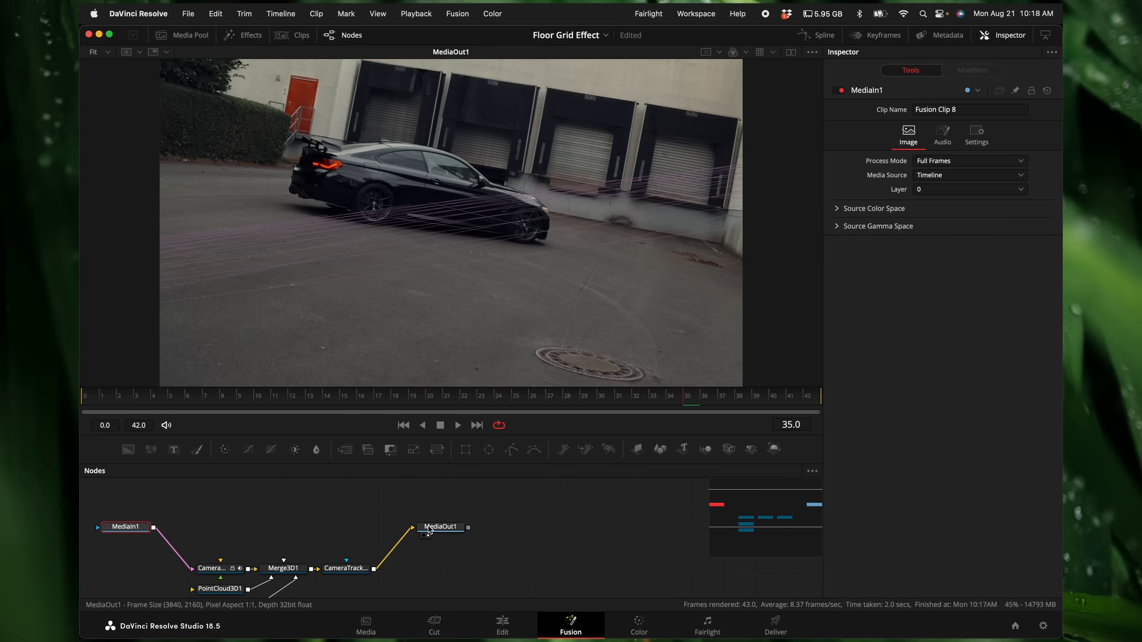
Step: Try to align the ground plane with translation X -0.03, Y -0.033 and rotation X -87.9, Y -39.2, Z -13.4
{"action": "scroll", "coordinate": [390, 523], "scroll_direction": "down", "scroll_amount": 1}
{"action": "left_click", "coordinate": [222, 572]}
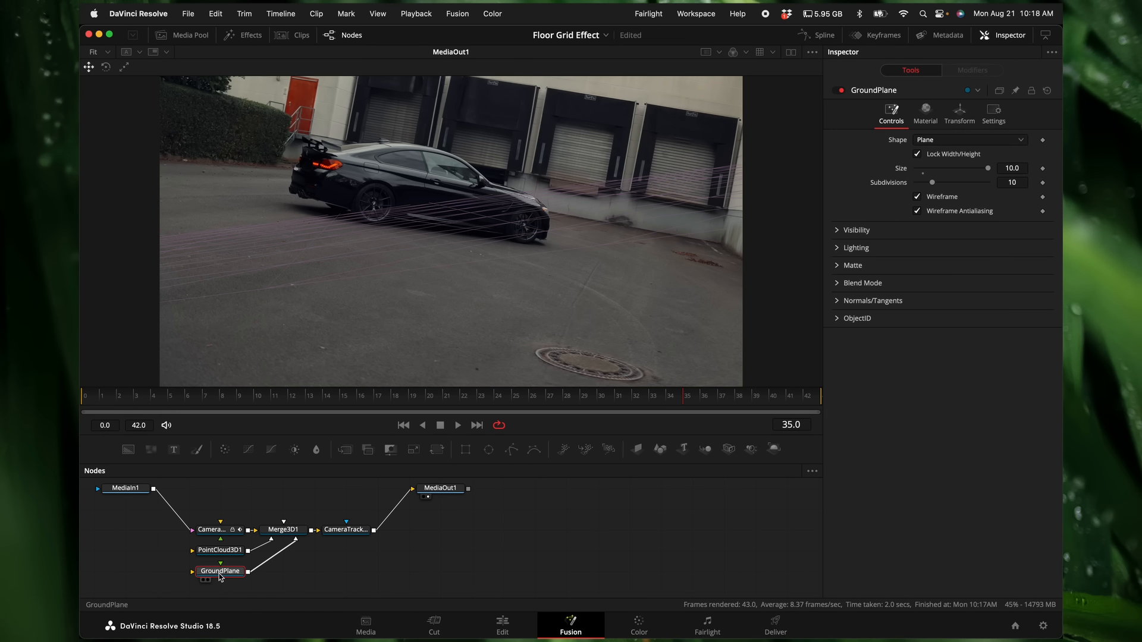
{"action": "left_click", "coordinate": [959, 112]}
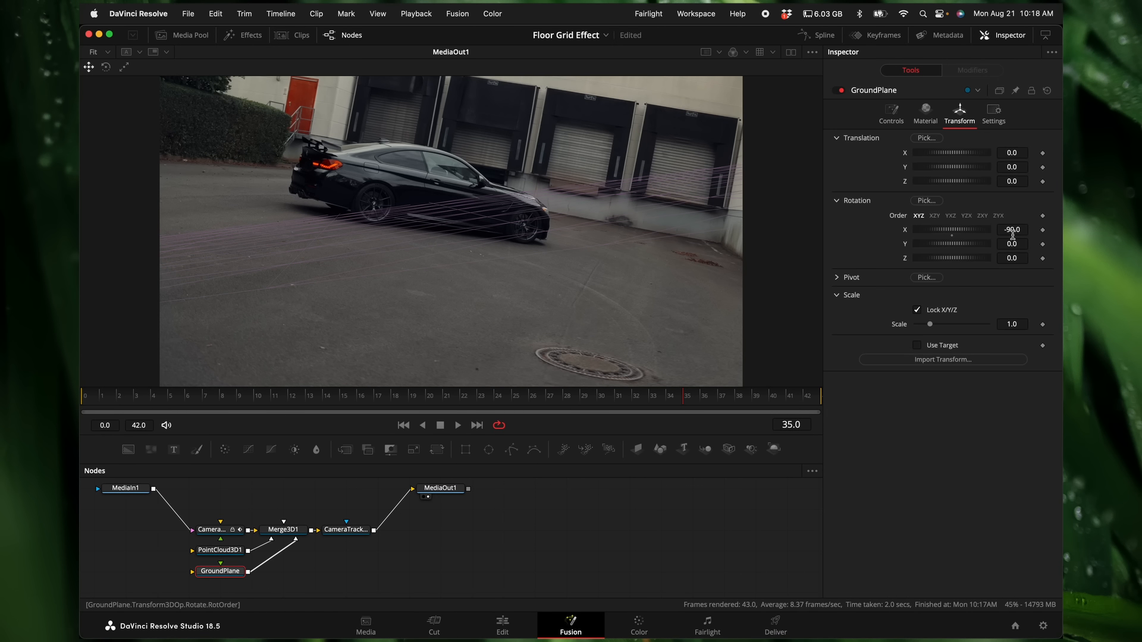
{"action": "left_click_drag", "start_coordinate": [1013, 243], "coordinate": [1001, 243]}
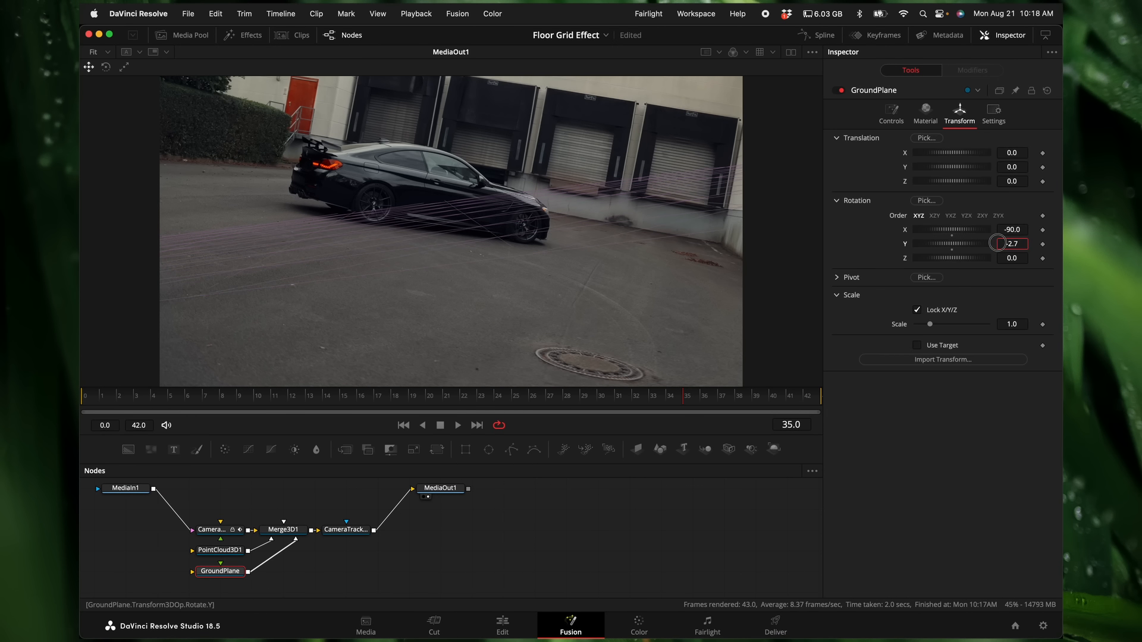
{"action": "left_click_drag", "start_coordinate": [1013, 153], "coordinate": [995, 154]}
{"action": "left_click_drag", "start_coordinate": [1013, 167], "coordinate": [994, 167]}
{"action": "left_click_drag", "start_coordinate": [1013, 230], "coordinate": [797, 244]}
{"action": "left_click_drag", "start_coordinate": [1015, 258], "coordinate": [935, 261]}
{"action": "left_click_drag", "start_coordinate": [1001, 229], "coordinate": [1017, 229]}
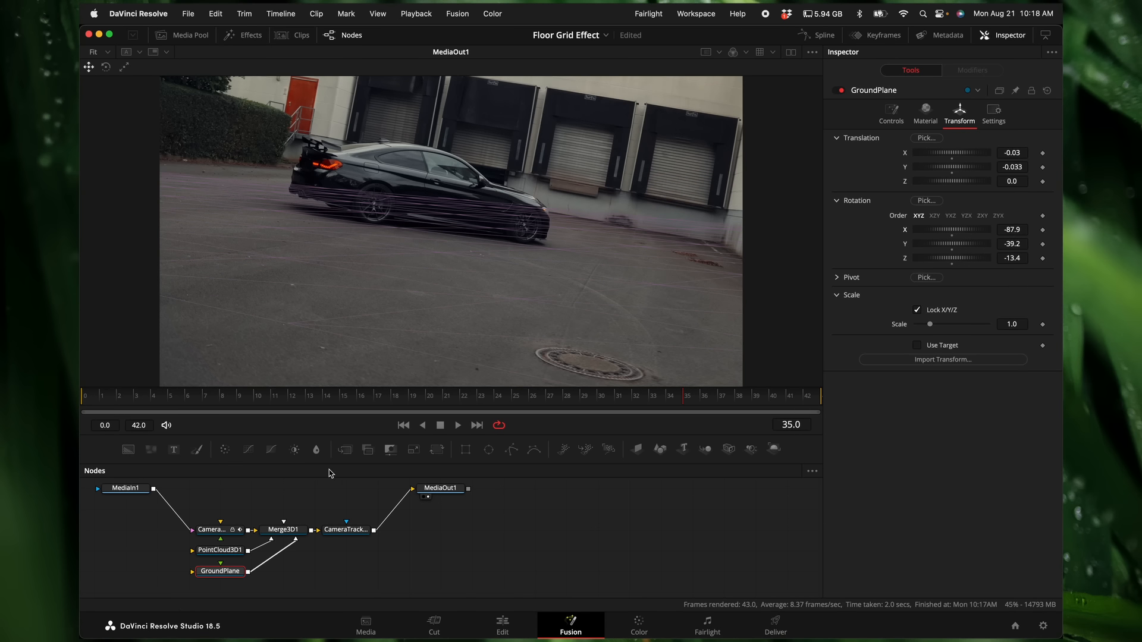
Step: Delete the PointCloud3D1 and GroundPlane nodes and add an Image Plane 3D connected to Merge3D1
{"action": "left_click_drag", "start_coordinate": [324, 578], "coordinate": [189, 550]}
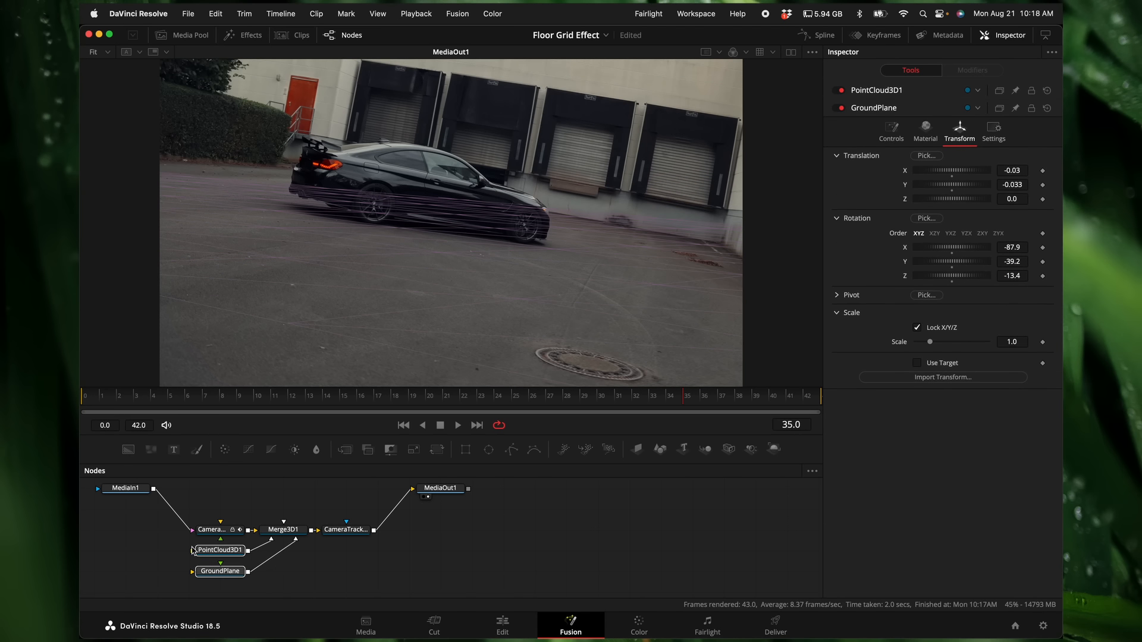
{"action": "key", "text": "Delete"}
{"action": "left_click", "coordinate": [282, 534]}
{"action": "scroll", "coordinate": [307, 513], "scroll_direction": "up", "scroll_amount": 2}
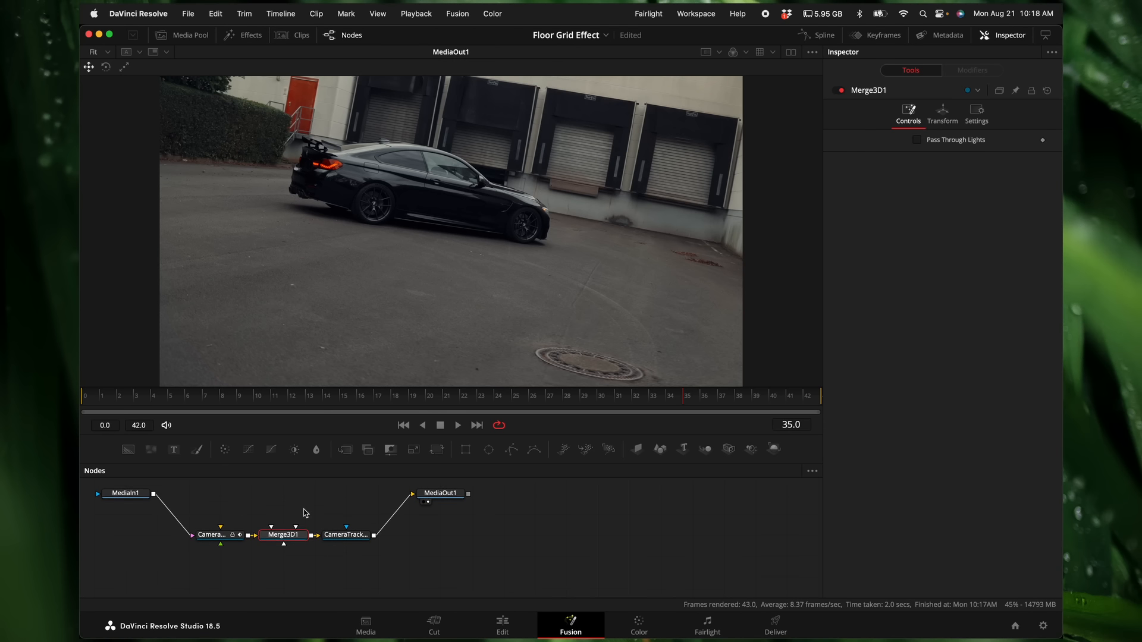
{"action": "left_click", "coordinate": [638, 450]}
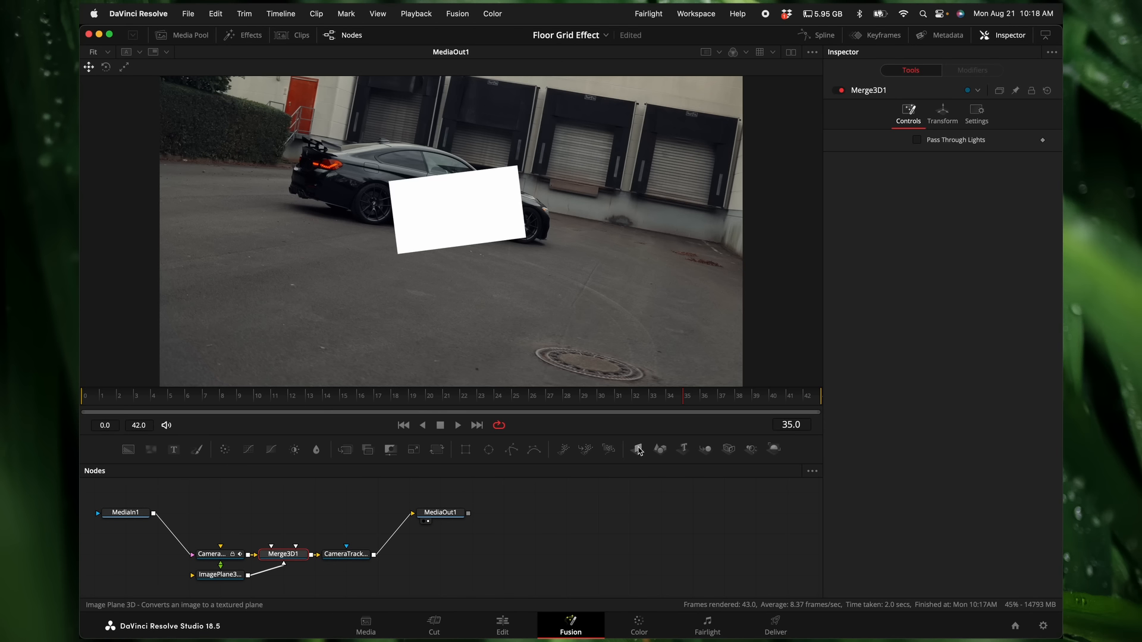
Step: Lay the image plane over the pavement with translation X -0.074, Y -0.291, rotation X -70.7, Y 72.5 and scale 8.19
{"action": "left_click", "coordinate": [219, 575]}
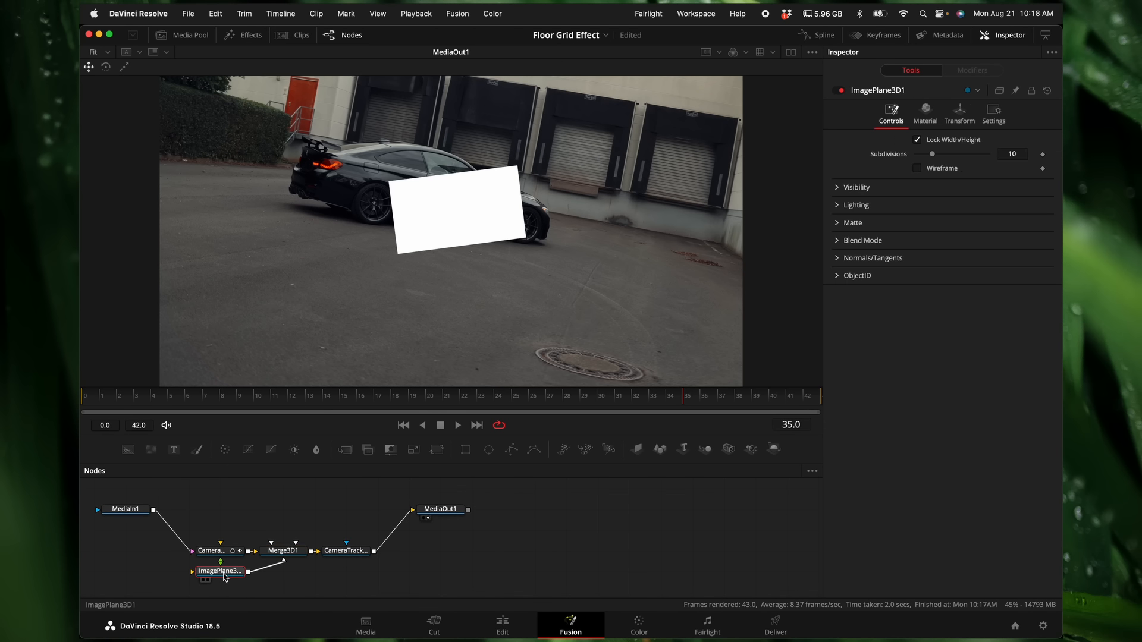
{"action": "left_click", "coordinate": [961, 117]}
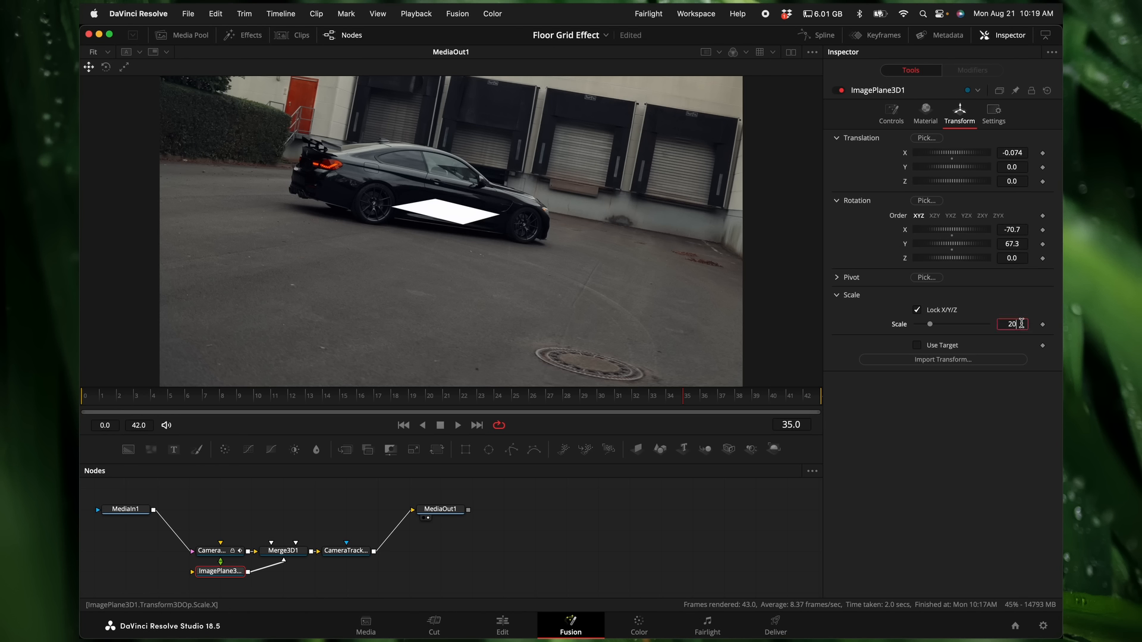
{"action": "key", "text": "Return"}
{"action": "left_click_drag", "start_coordinate": [972, 325], "coordinate": [940, 328]}
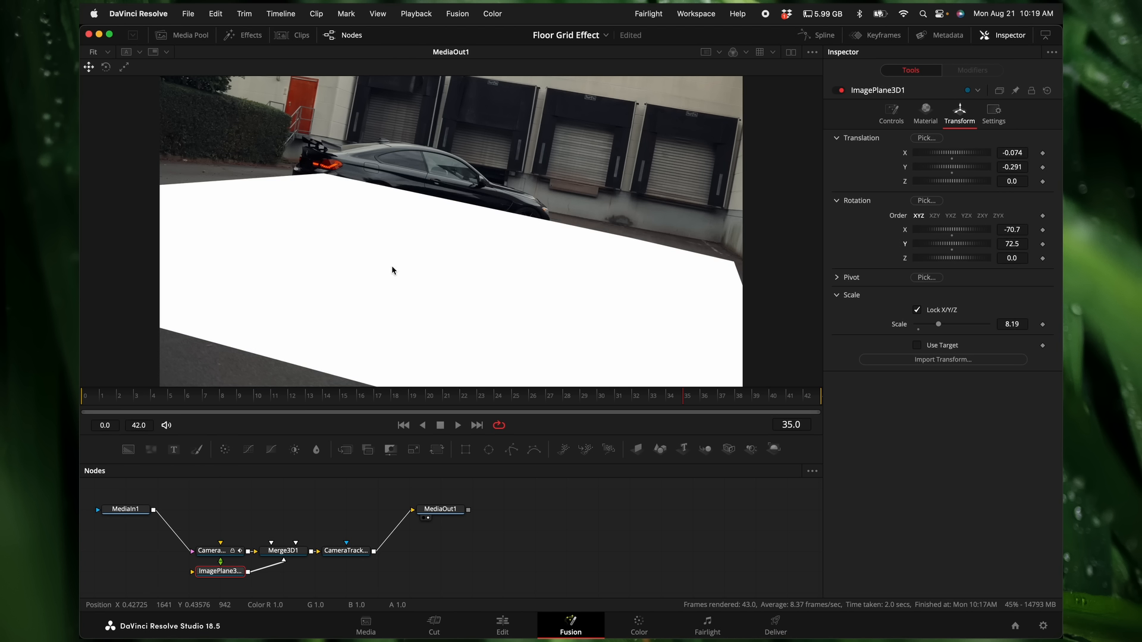
Step: Switch to Envato Elements, search the Motion Graphics category for "crack alpha" and open the 6 Displace Surface Cracking Pack
{"action": "key", "text": "ctrl+Up"}
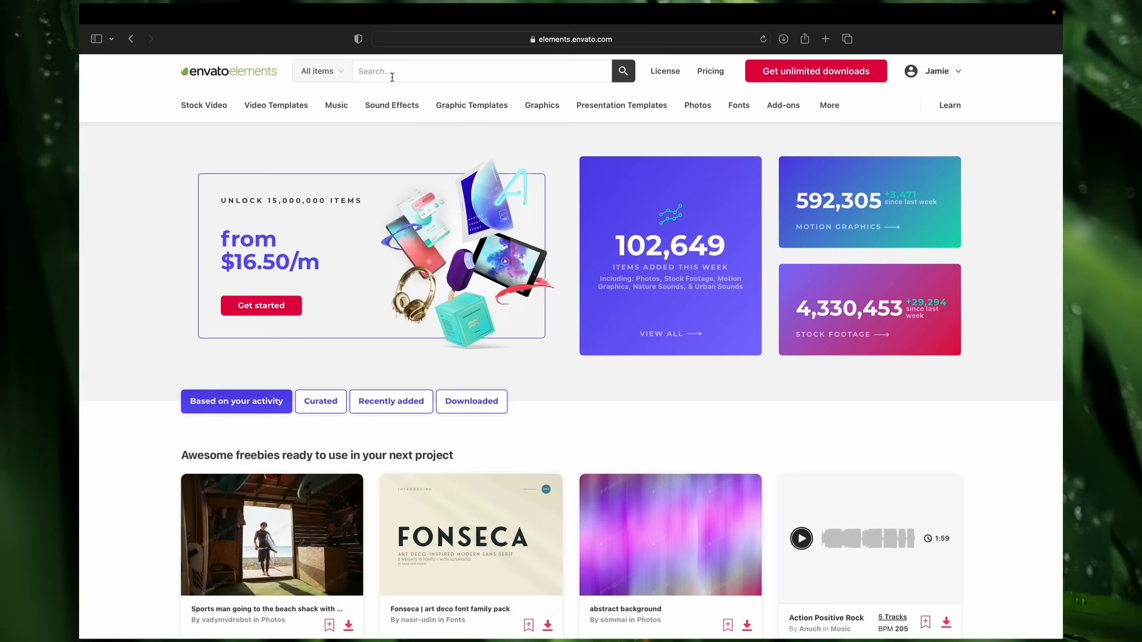
{"action": "mouse_move", "coordinate": [208, 103]}
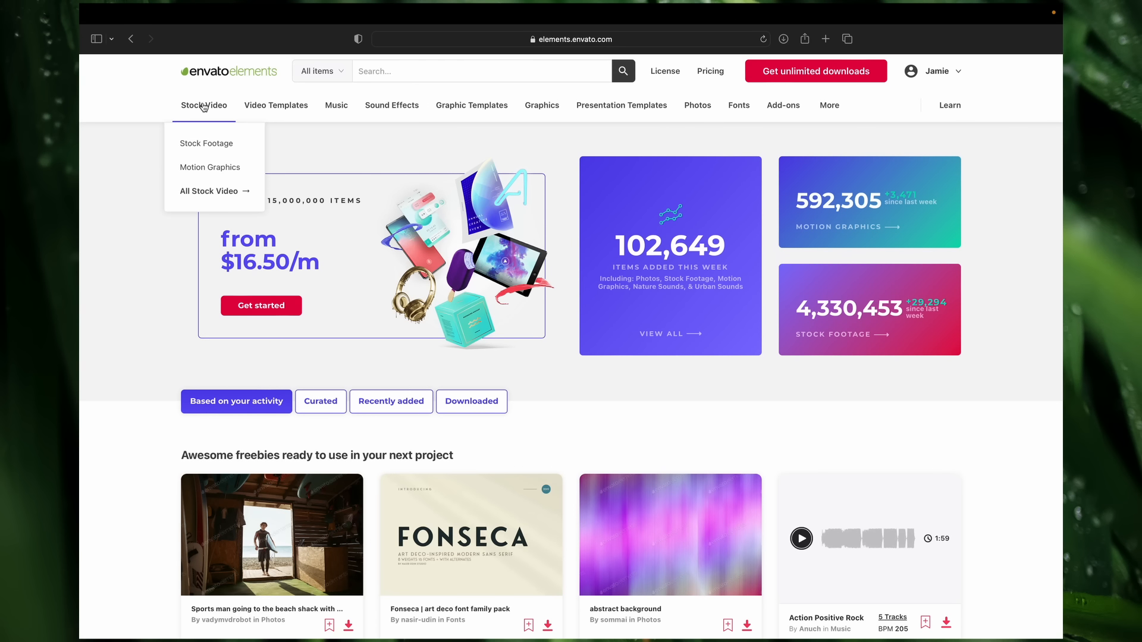
{"action": "left_click", "coordinate": [209, 167]}
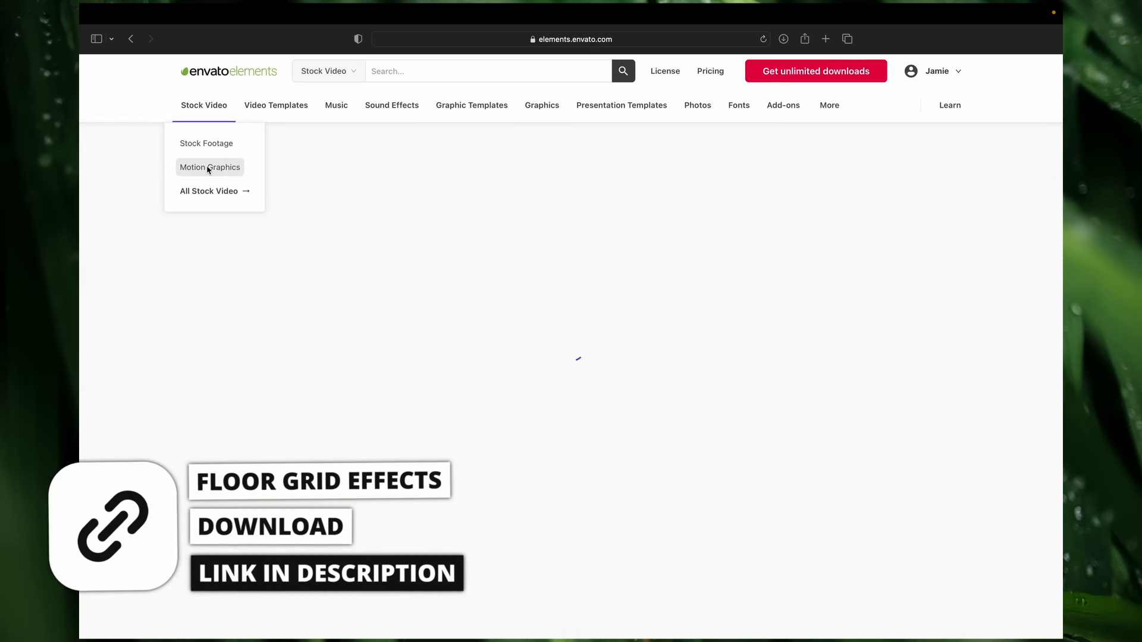
{"action": "left_click", "coordinate": [462, 77]}
{"action": "type", "text": "crack alpha"}
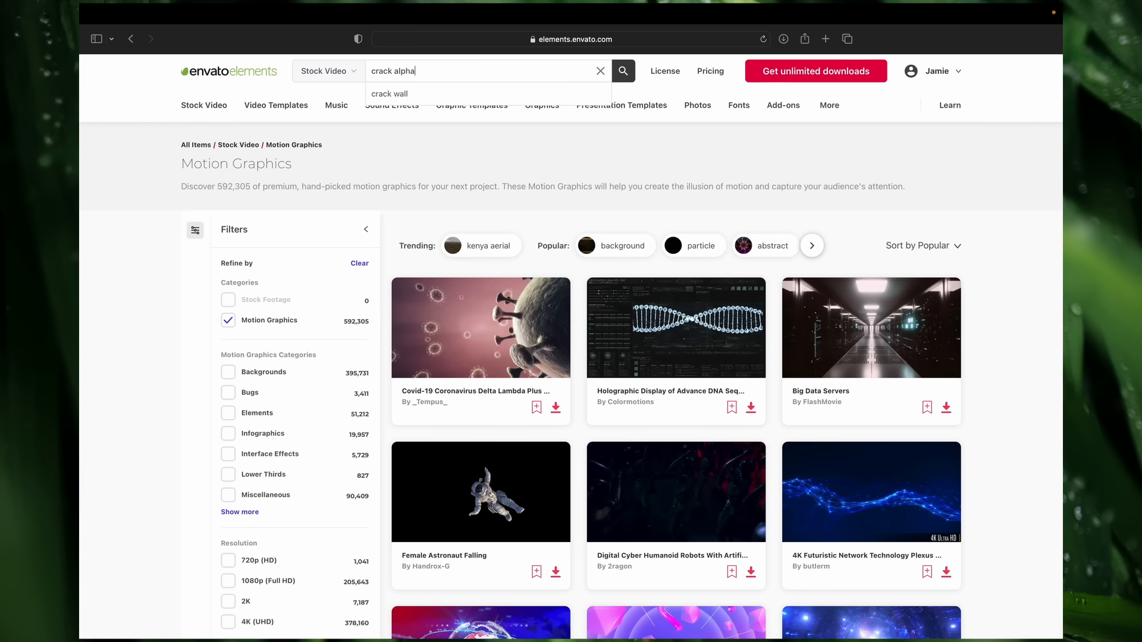
{"action": "key", "text": "Return"}
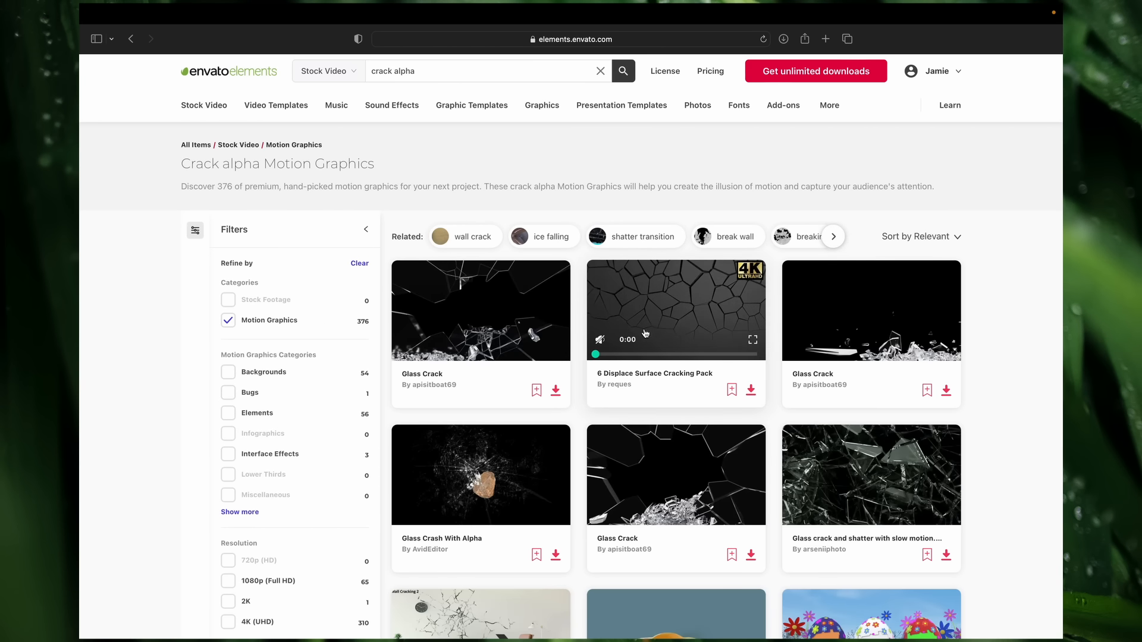
{"action": "left_click", "coordinate": [695, 304]}
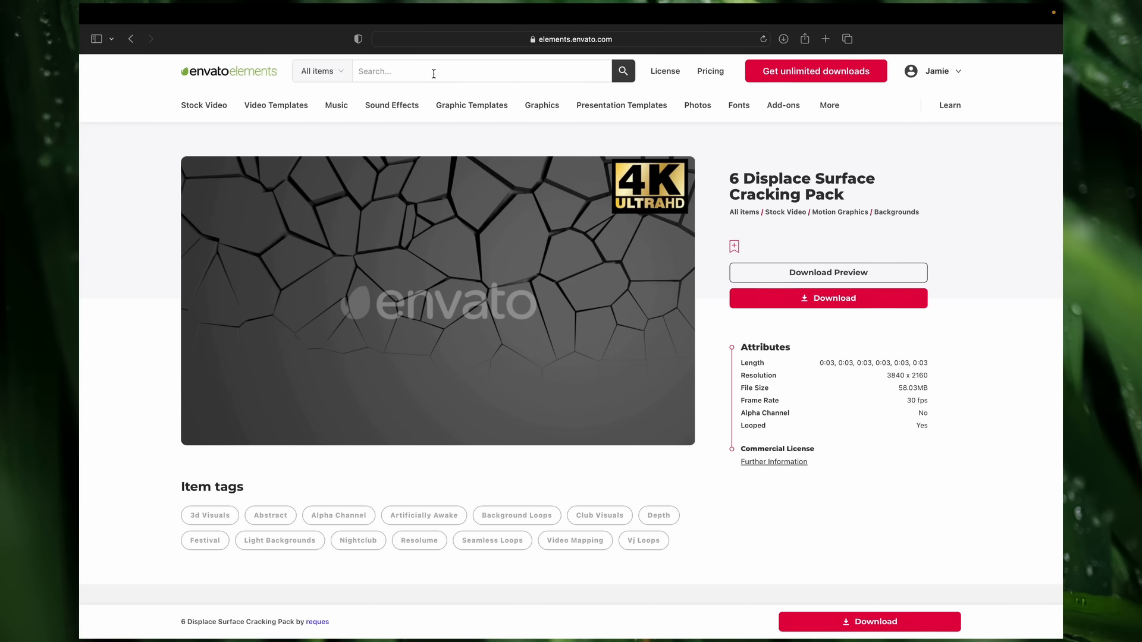
Step: Return to the motion graphics results, search for "honey comb" and browse the matching clips
{"action": "left_click", "coordinate": [131, 40]}
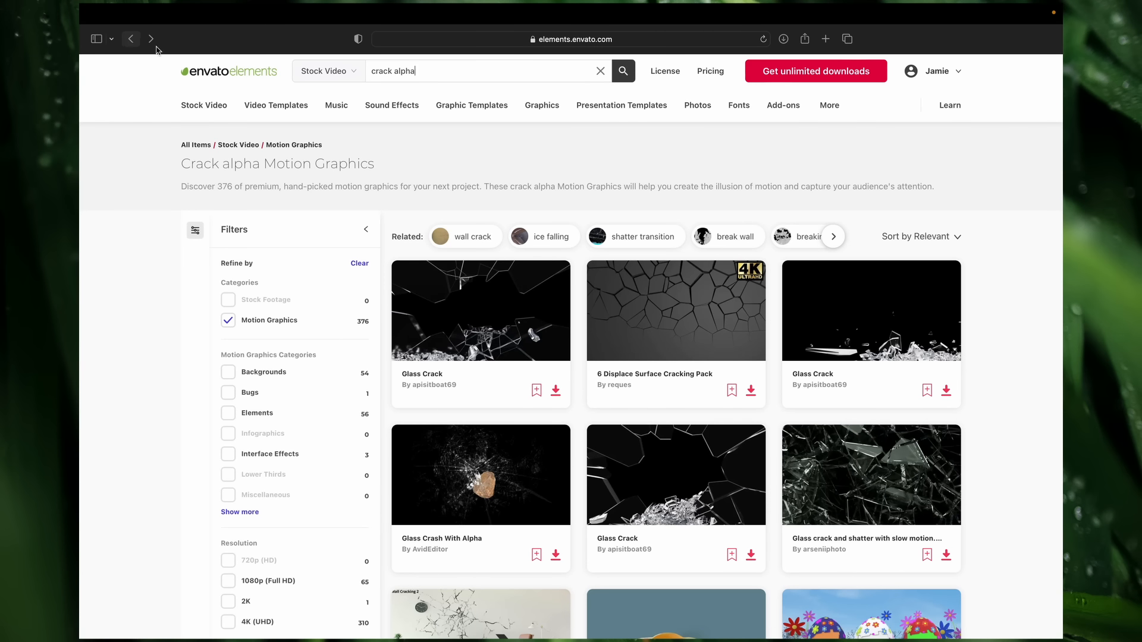
{"action": "triple_click", "coordinate": [459, 70]}
{"action": "left_click", "coordinate": [458, 70]}
{"action": "triple_click", "coordinate": [459, 70]}
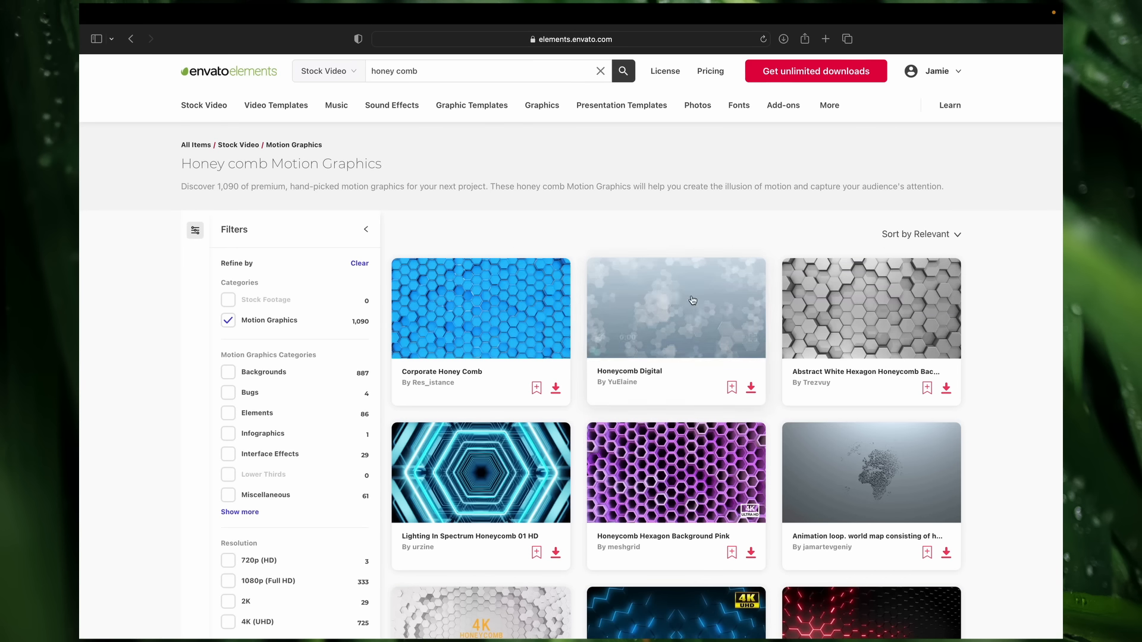
{"action": "scroll", "coordinate": [668, 338], "scroll_direction": "down", "scroll_amount": 5}
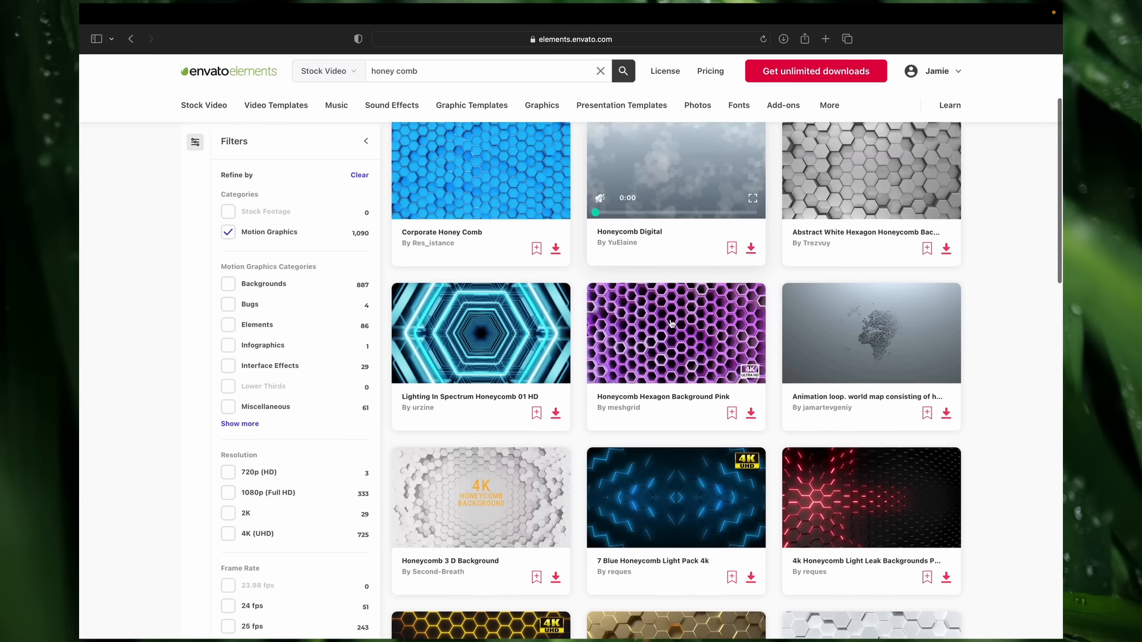
{"action": "scroll", "coordinate": [668, 338], "scroll_direction": "down", "scroll_amount": 3}
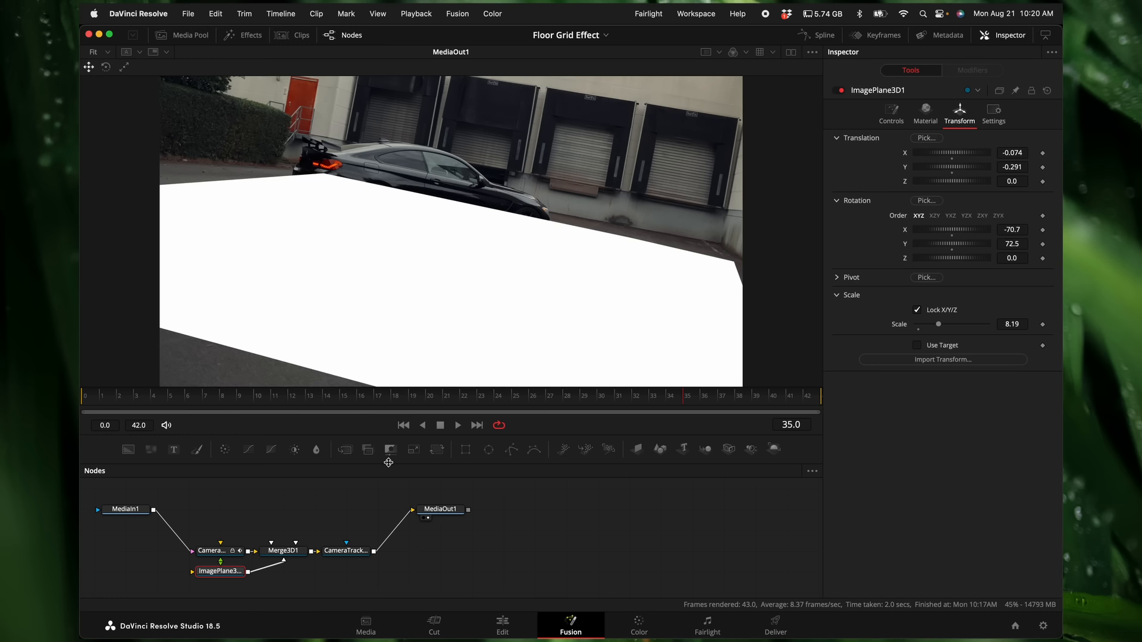
Step: Switch to DaVinci Resolve, add the 6.mp4 crack clip from the media pool as a node and connect it to ImagePlane3D1
{"action": "left_click", "coordinate": [182, 35]}
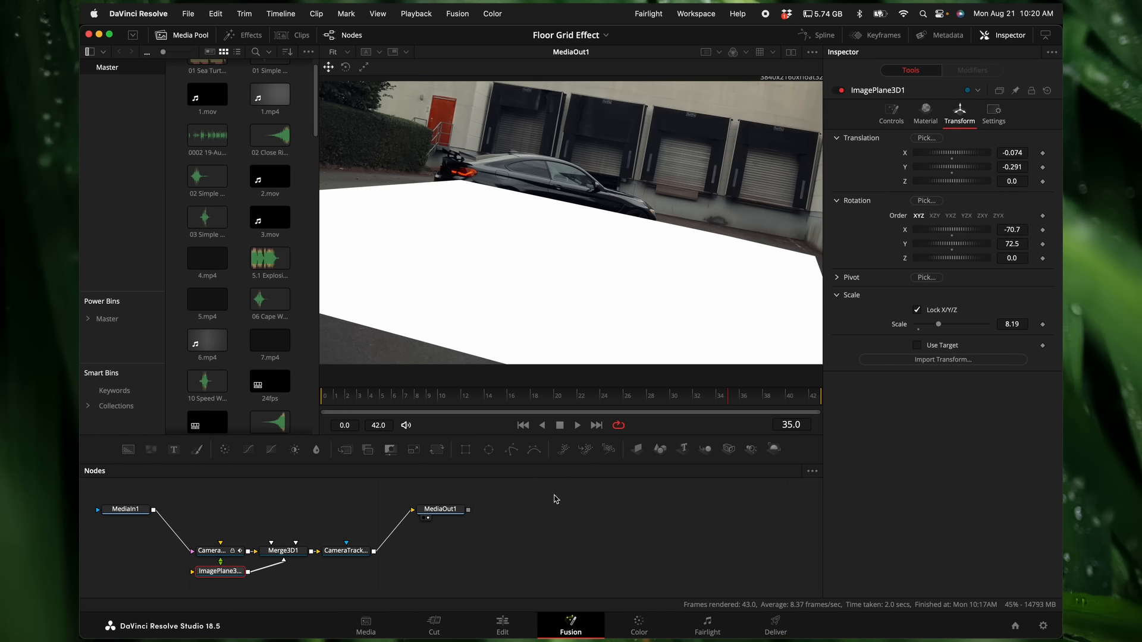
{"action": "left_click_drag", "start_coordinate": [207, 343], "coordinate": [273, 507]}
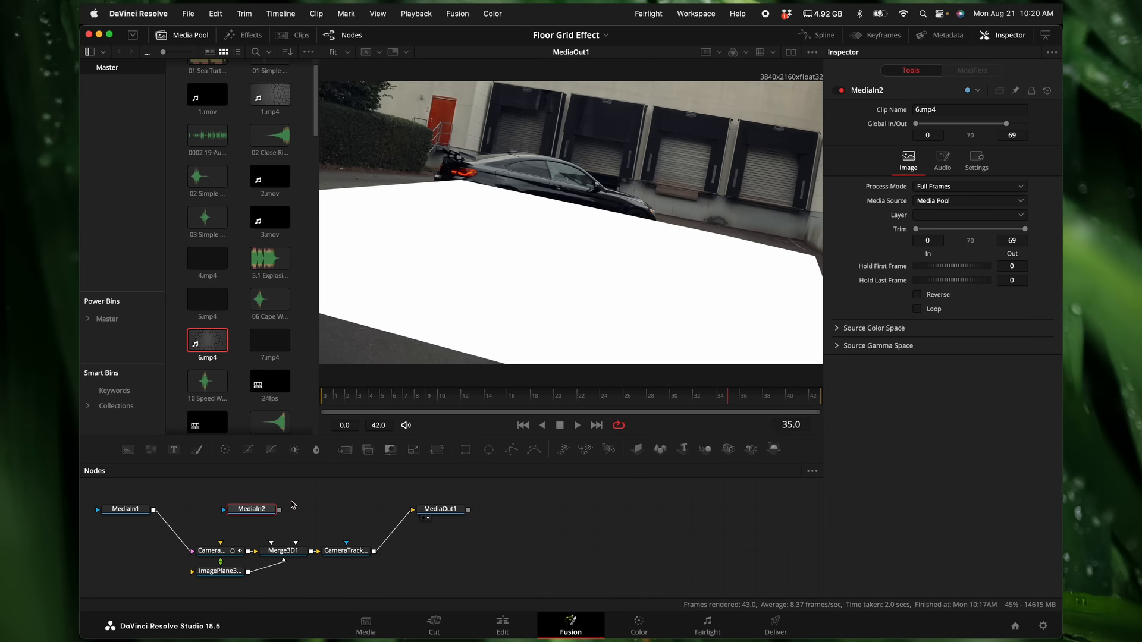
{"action": "left_click_drag", "start_coordinate": [280, 512], "coordinate": [216, 575]}
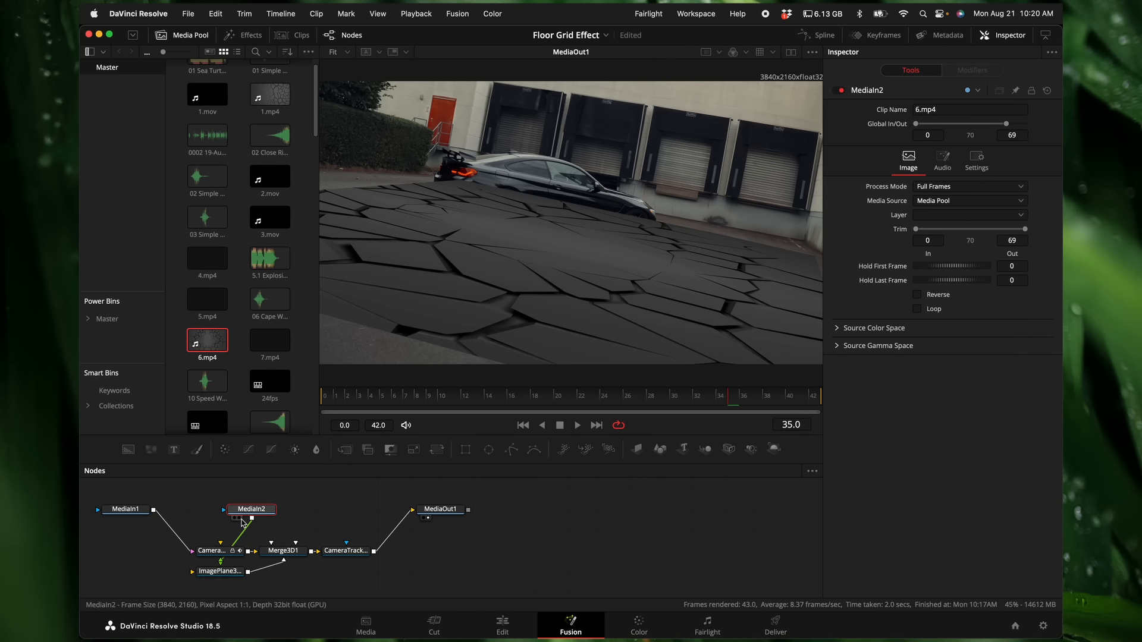
{"action": "left_click_drag", "start_coordinate": [264, 510], "coordinate": [138, 571]}
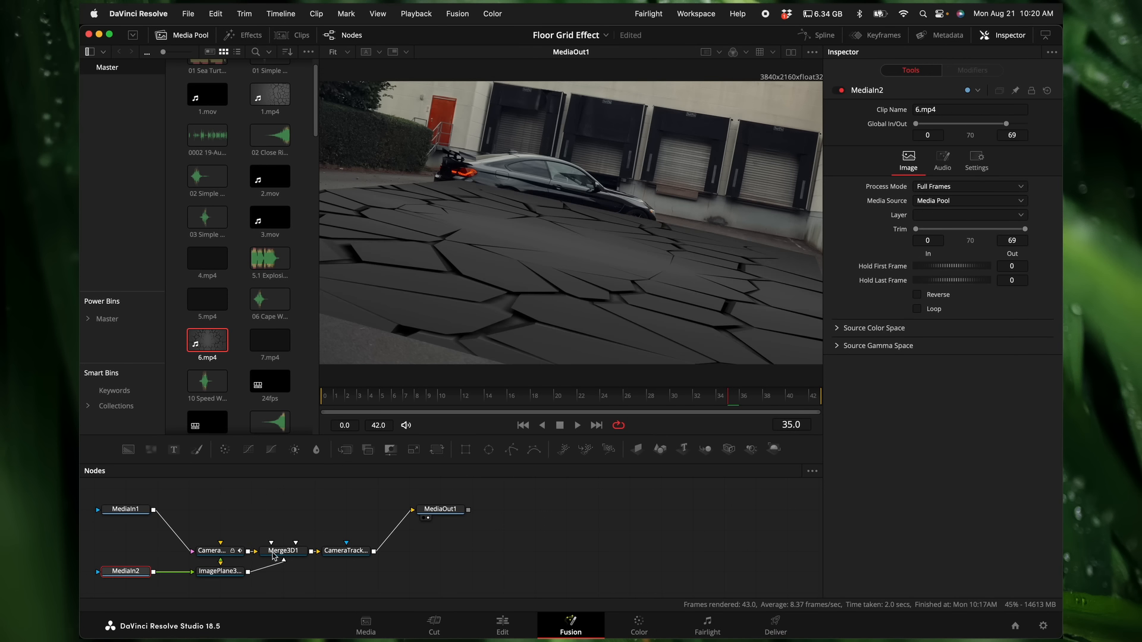
{"action": "scroll", "coordinate": [274, 557], "scroll_direction": "left", "scroll_amount": 5}
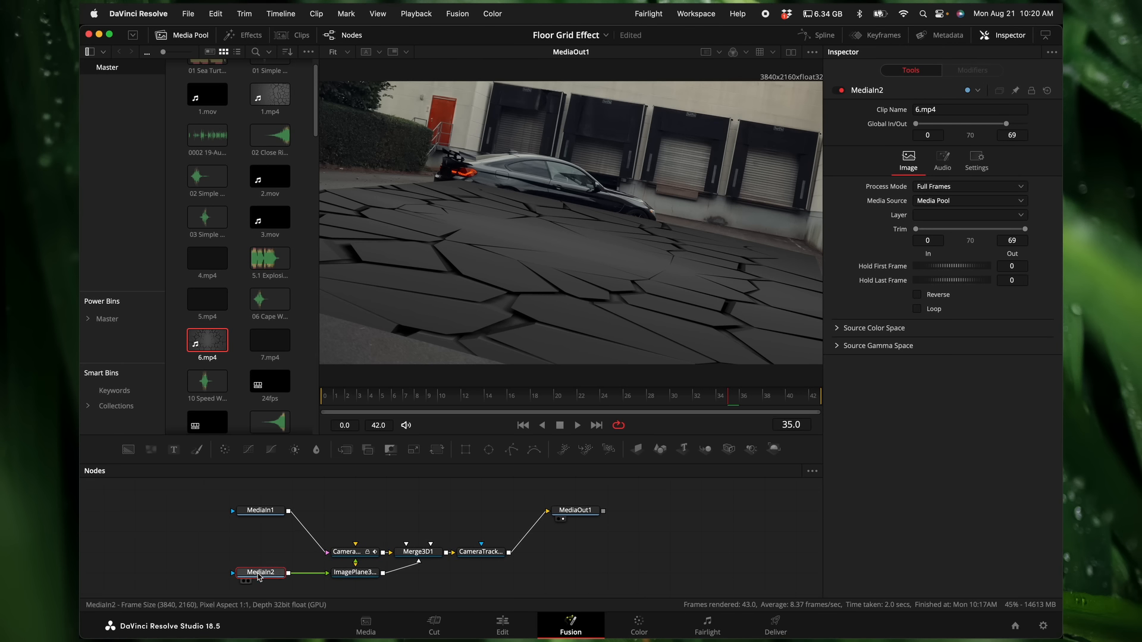
Step: Insert a Luma Keyer between MediaIn2 and ImagePlane3D1, and space the nodes out
{"action": "mouse_move", "coordinate": [262, 576]}
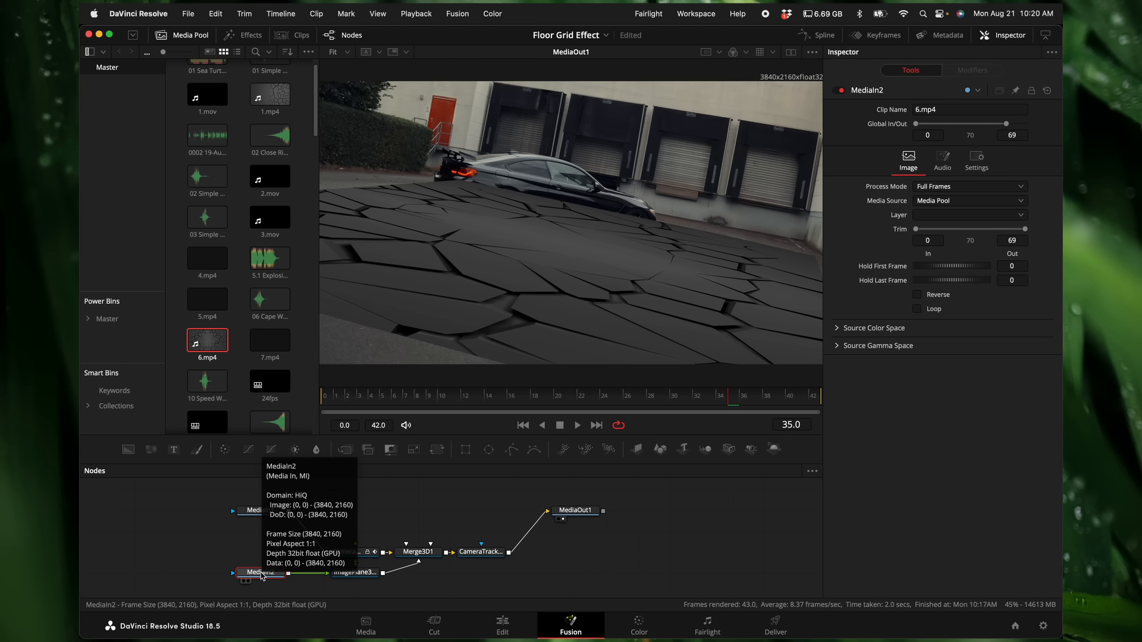
{"action": "key", "text": "shift+space"}
{"action": "type", "text": "luma"}
{"action": "key", "text": "Return"}
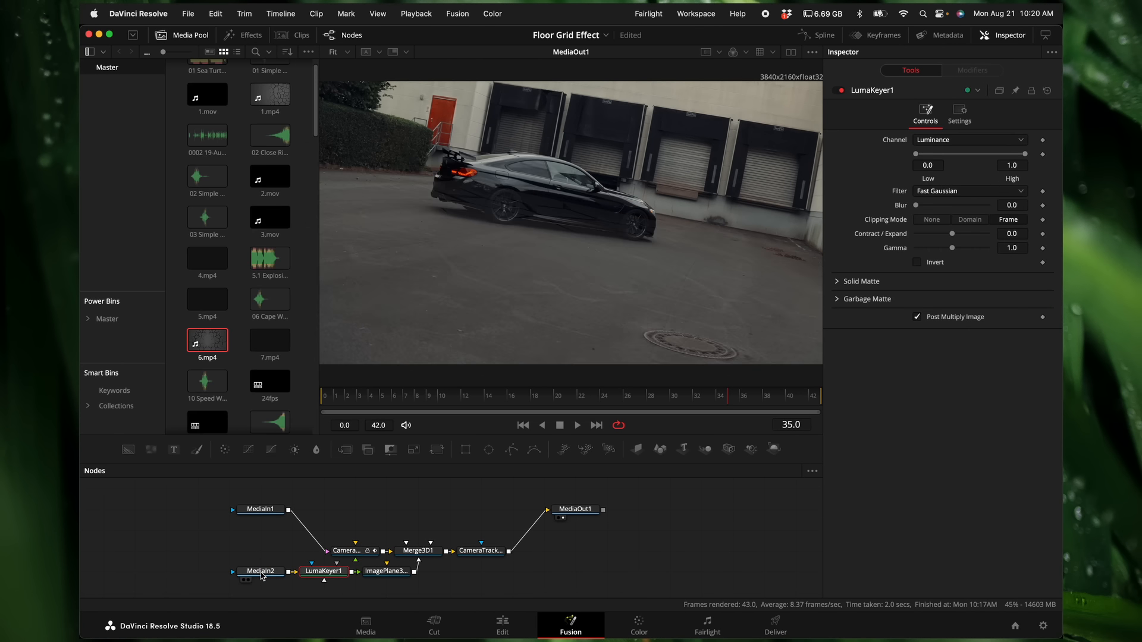
{"action": "left_click_drag", "start_coordinate": [261, 576], "coordinate": [200, 577]}
{"action": "left_click_drag", "start_coordinate": [311, 582], "coordinate": [280, 582]}
Step: Rename the MediaIn2 node as crackalpha and go to frame 15
{"action": "left_click", "coordinate": [196, 574]}
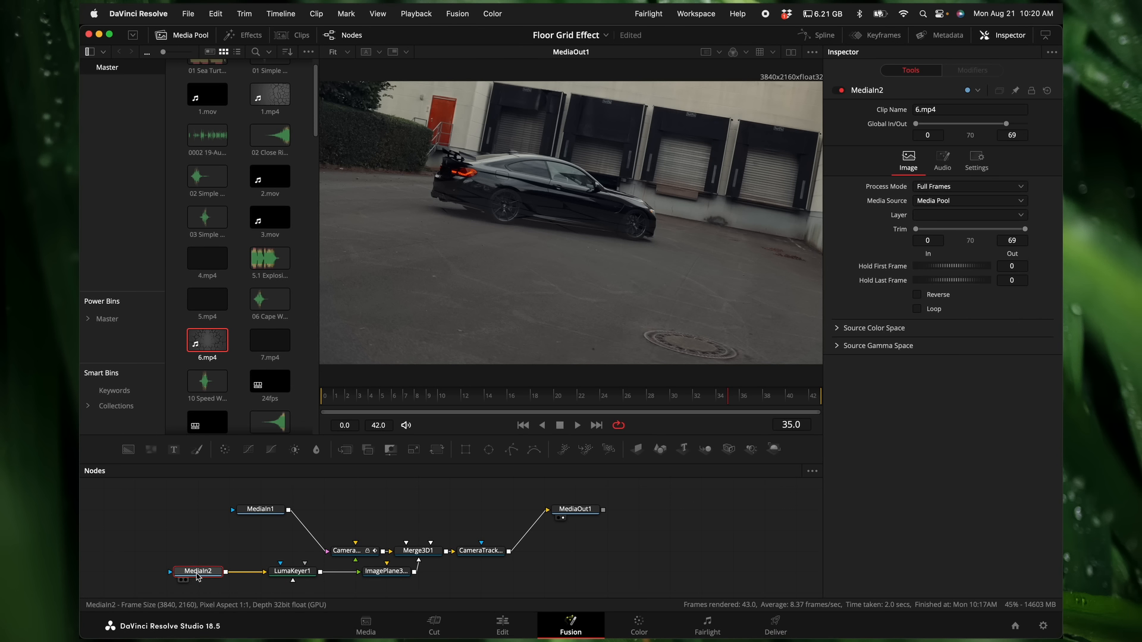
{"action": "right_click", "coordinate": [197, 573]}
{"action": "left_click", "coordinate": [536, 397]}
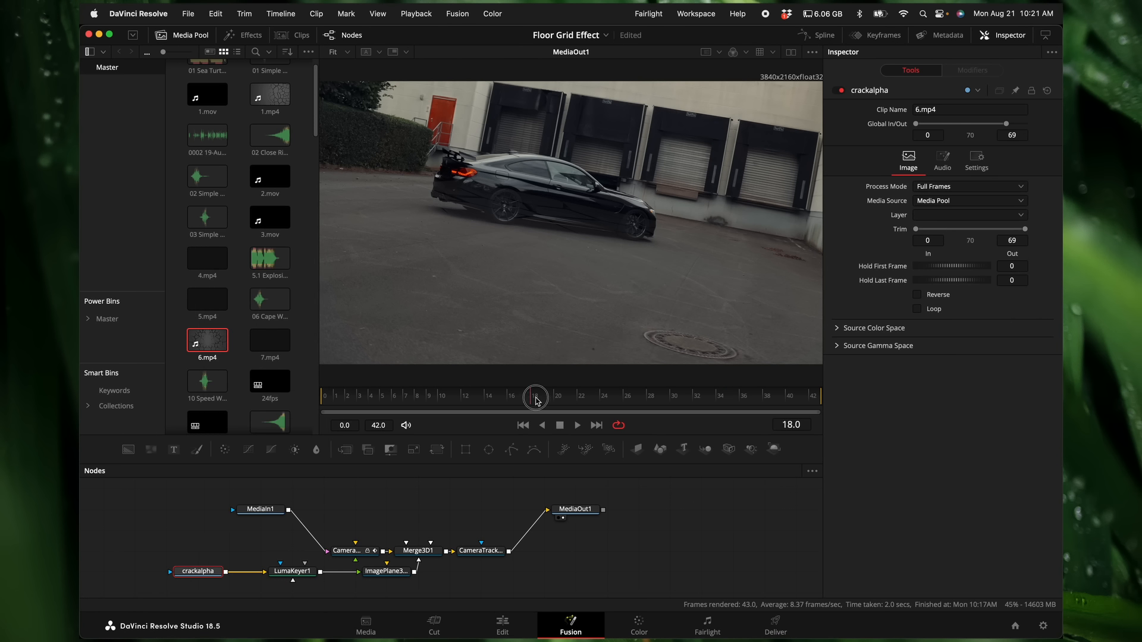
{"action": "left_click_drag", "start_coordinate": [536, 399], "coordinate": [496, 397]}
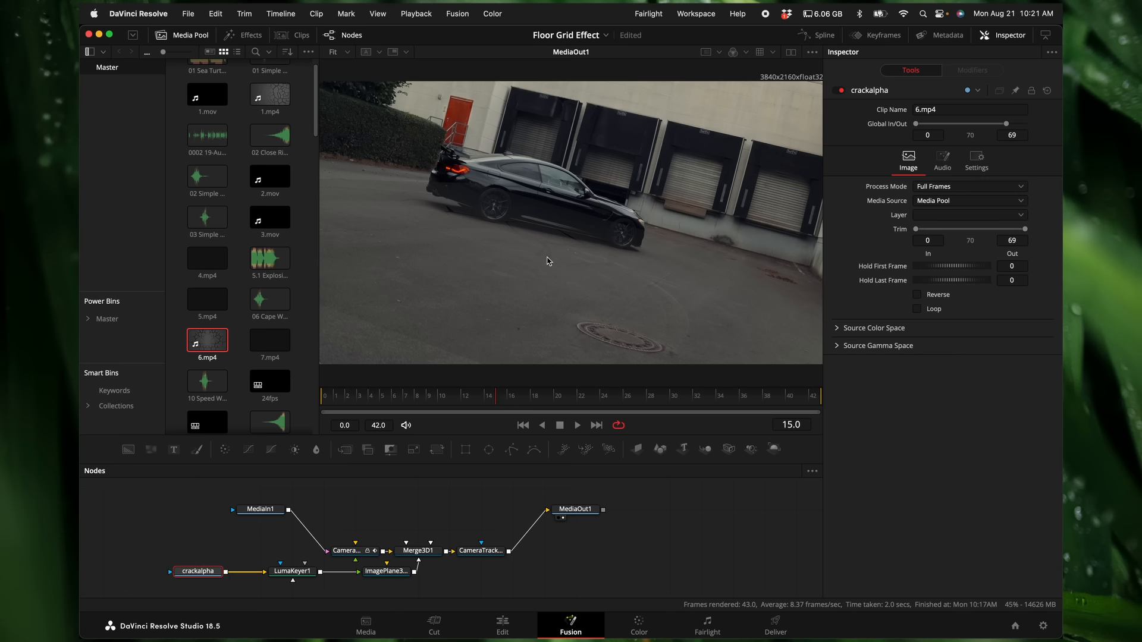
Step: Invert the luma key and lower its High threshold to isolate the dark cracks on the pavement
{"action": "left_click", "coordinate": [294, 571]}
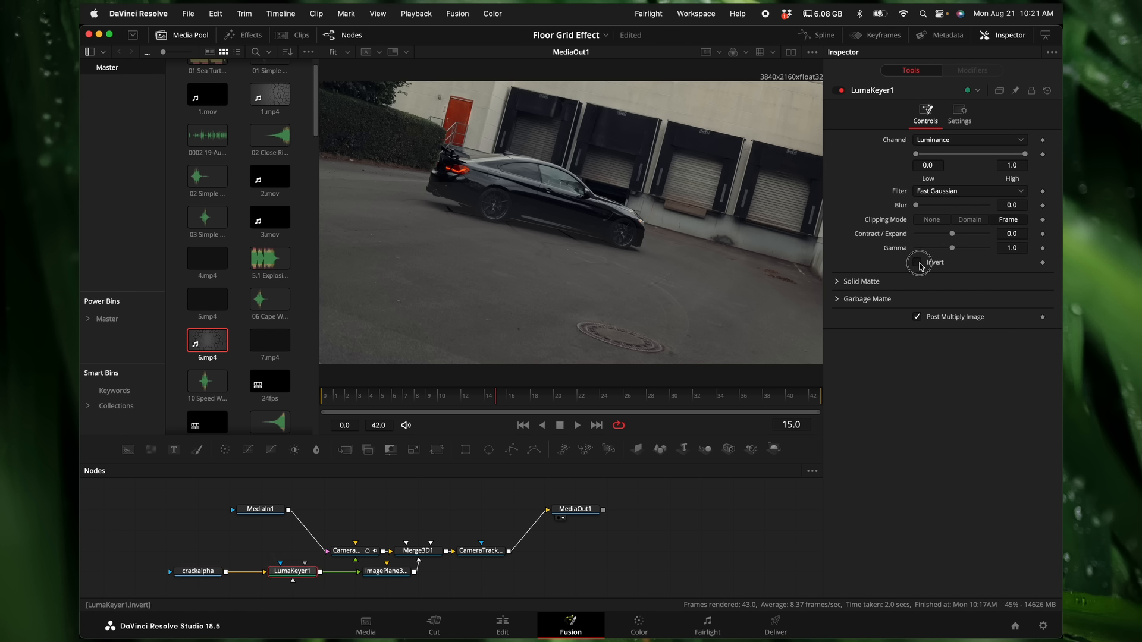
{"action": "left_click", "coordinate": [919, 264]}
{"action": "left_click_drag", "start_coordinate": [1025, 154], "coordinate": [945, 160]}
{"action": "left_click", "coordinate": [519, 397]}
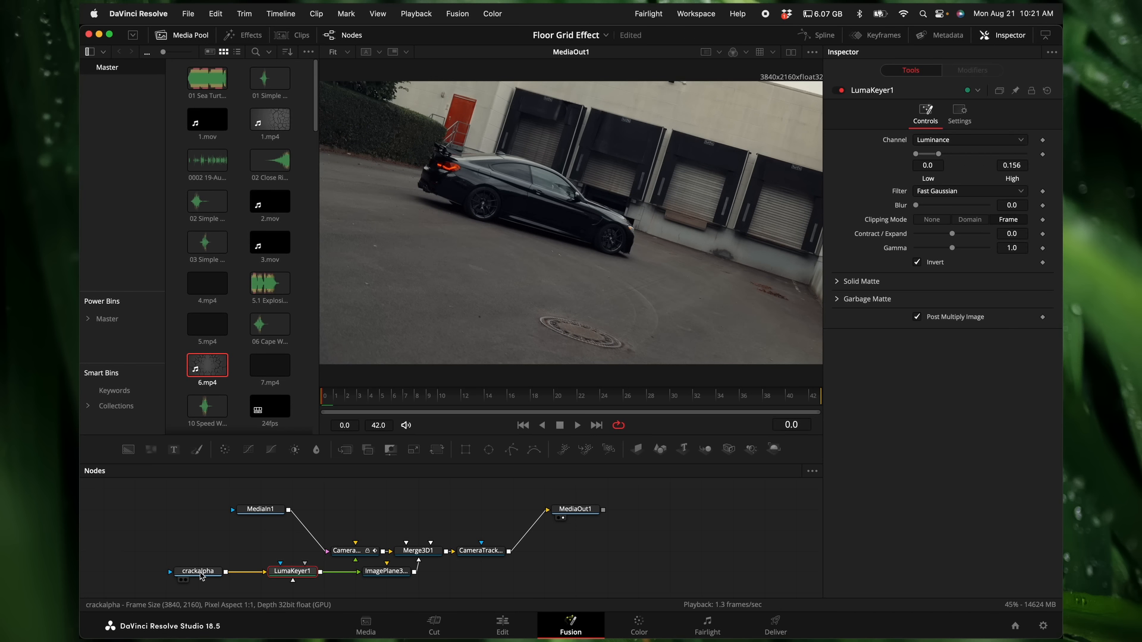
Step: Trim the crackalpha clip's in point to frame 5, hide the media pool and preview the crack animation from the start
{"action": "left_click", "coordinate": [201, 573]}
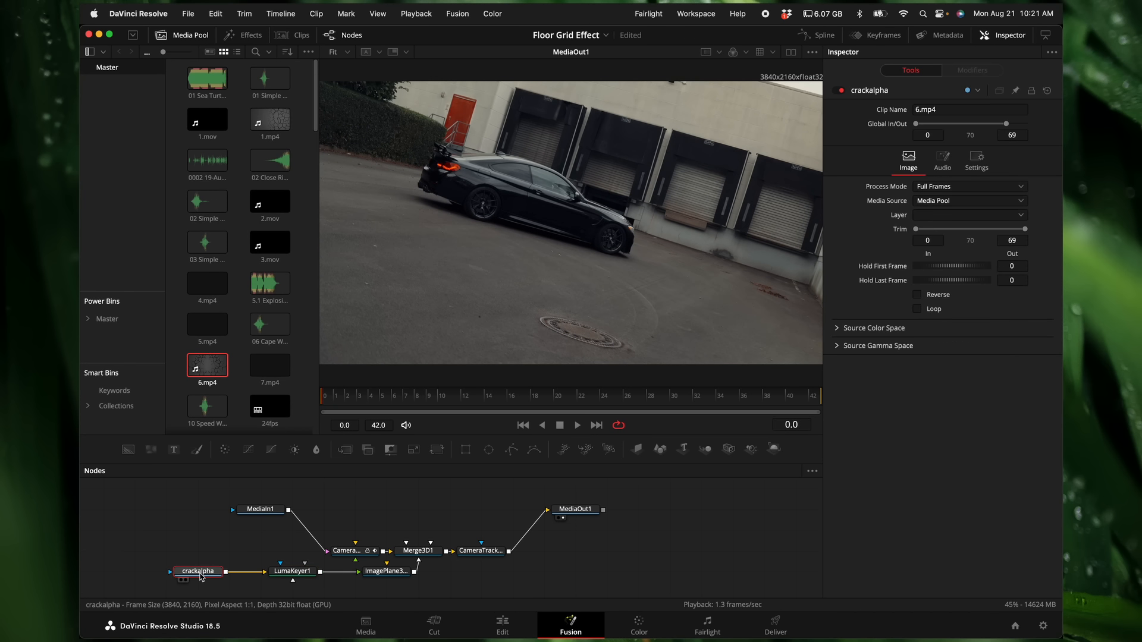
{"action": "left_click", "coordinate": [201, 37]}
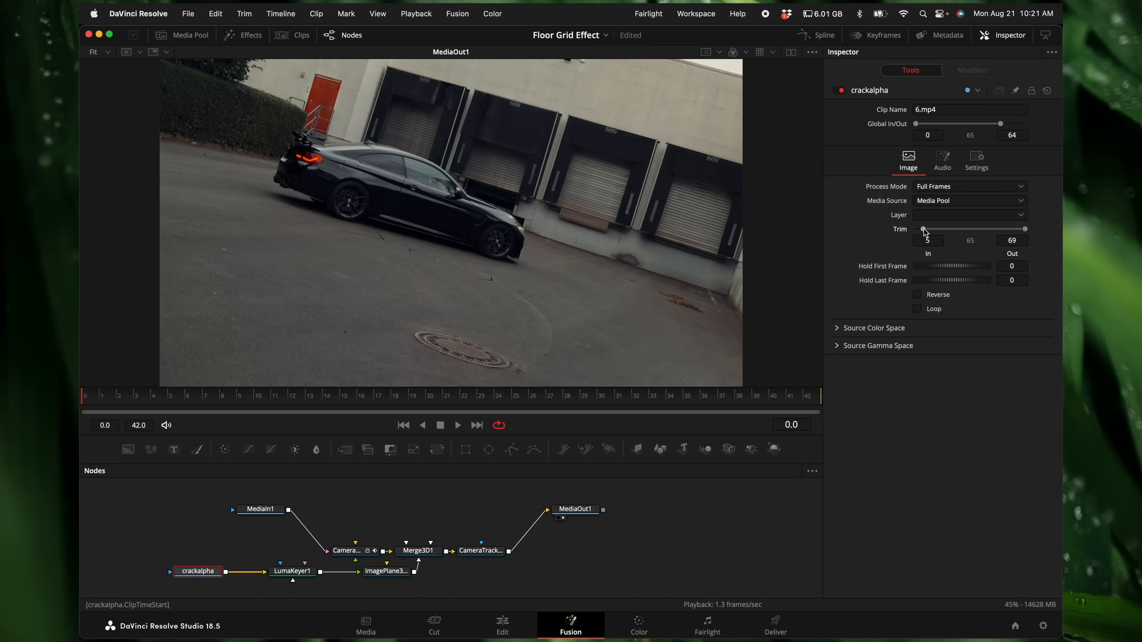
{"action": "left_click_drag", "start_coordinate": [289, 400], "coordinate": [97, 404]}
{"action": "key", "text": "space"}
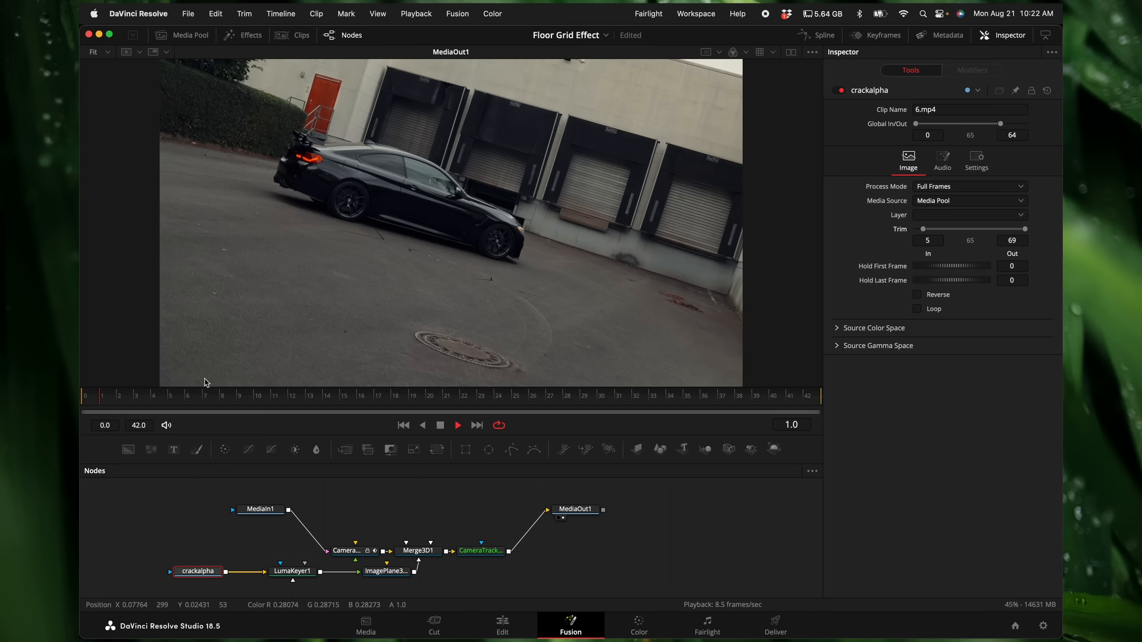
{"action": "key", "text": "space"}
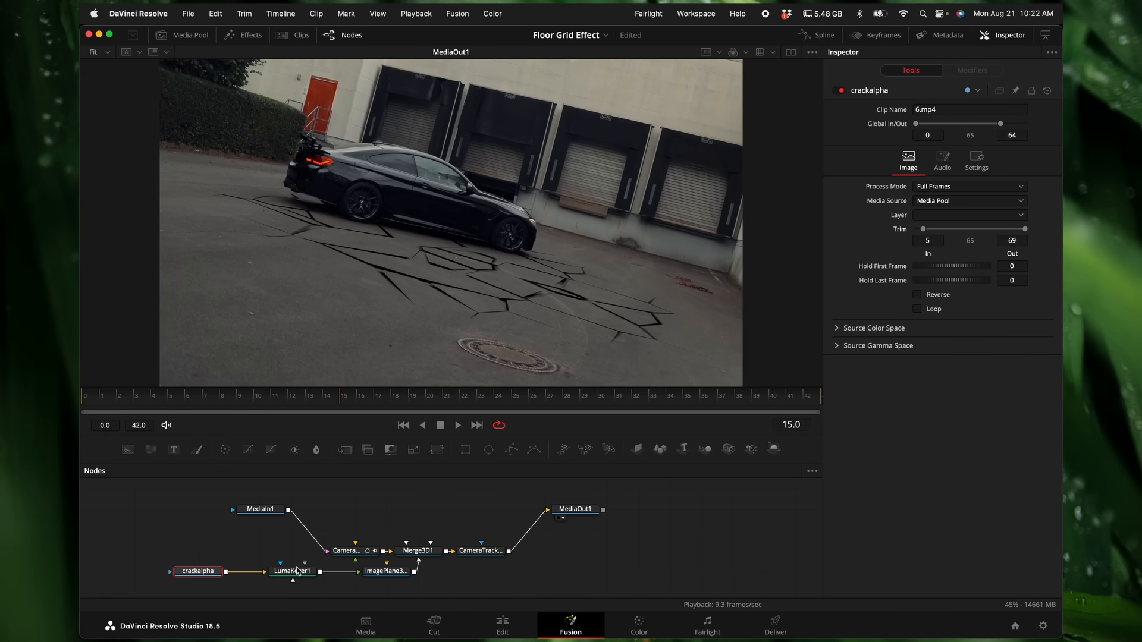
Step: Adjust the image plane's transform to reposition the cracks beneath the car
{"action": "left_click", "coordinate": [390, 572]}
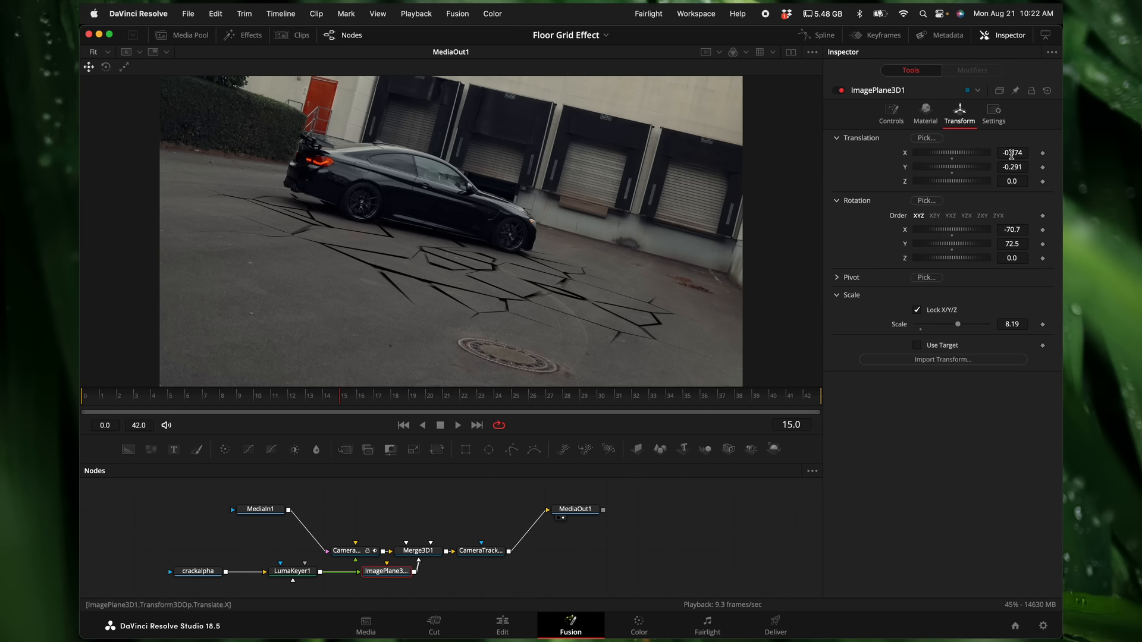
{"action": "left_click_drag", "start_coordinate": [1012, 154], "coordinate": [1034, 166]}
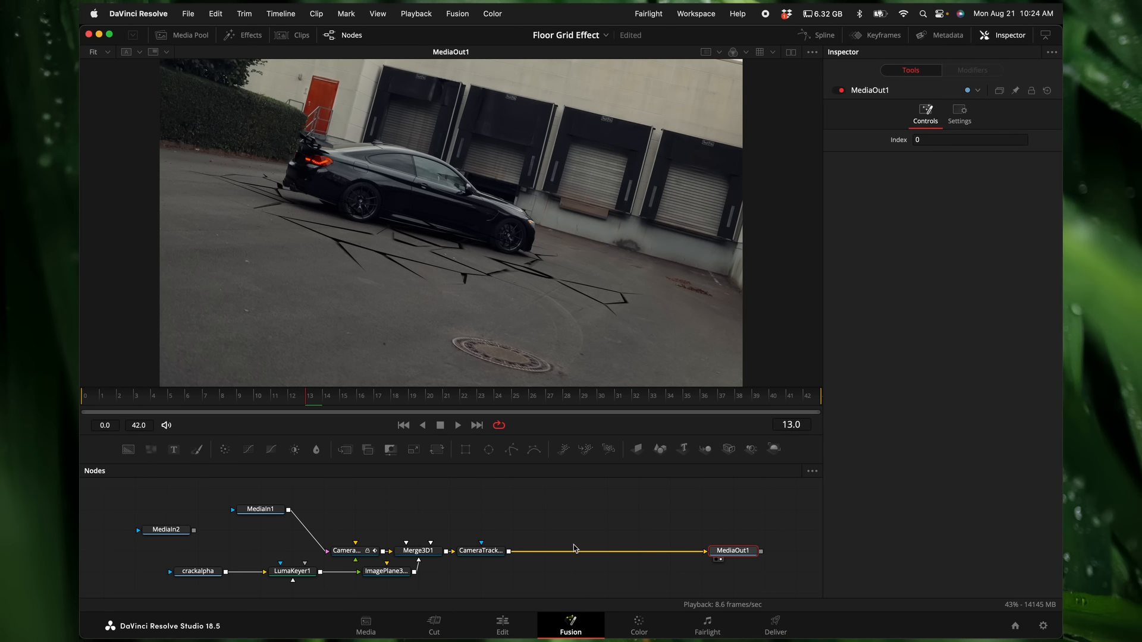
Step: Rename the MediaIn1 node as car and place a duplicate of it above MediaOut1's connection
{"action": "left_click", "coordinate": [262, 512]}
{"action": "right_click", "coordinate": [269, 514]}
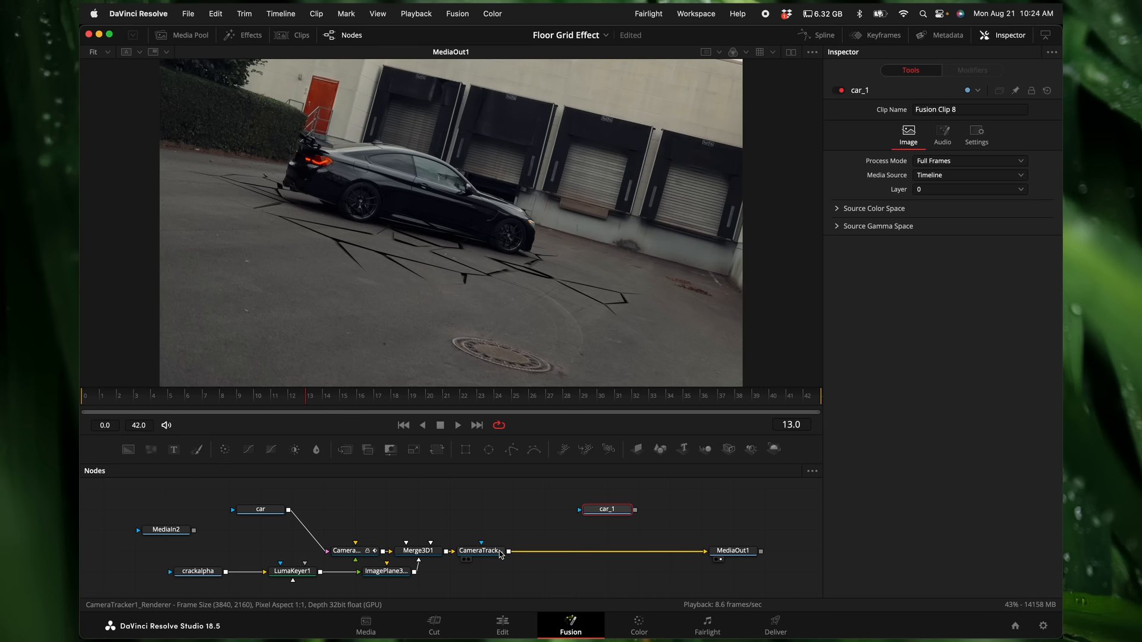
Step: Add a Magic Mask after the car_1 node and set its mode to Better
{"action": "key", "text": "shift+space"}
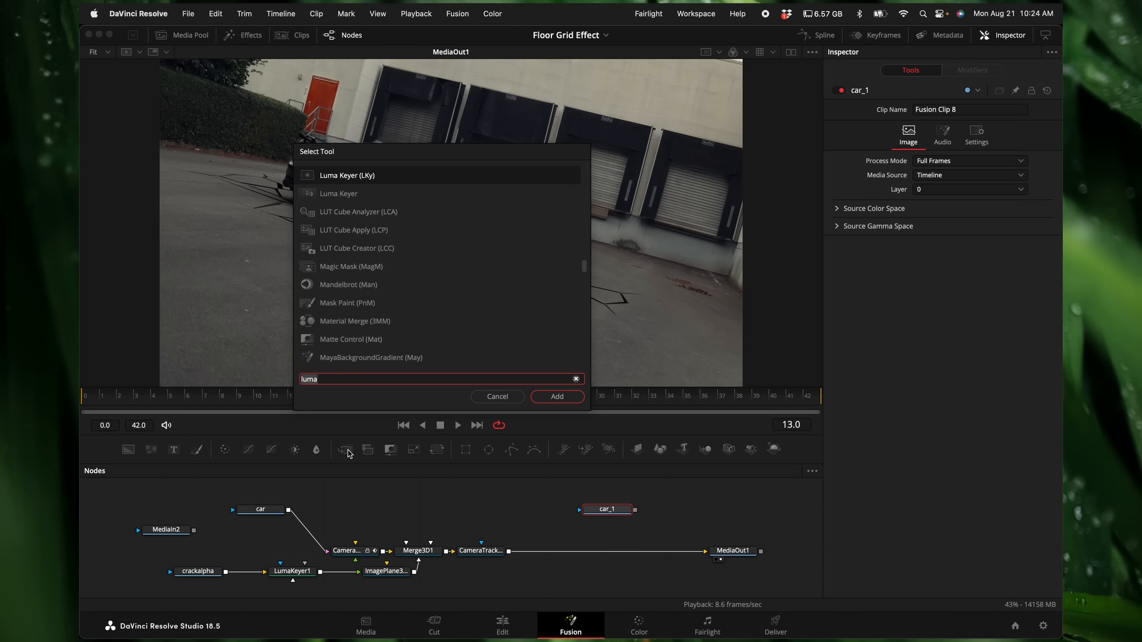
{"action": "type", "text": "magic"}
{"action": "key", "text": "Return"}
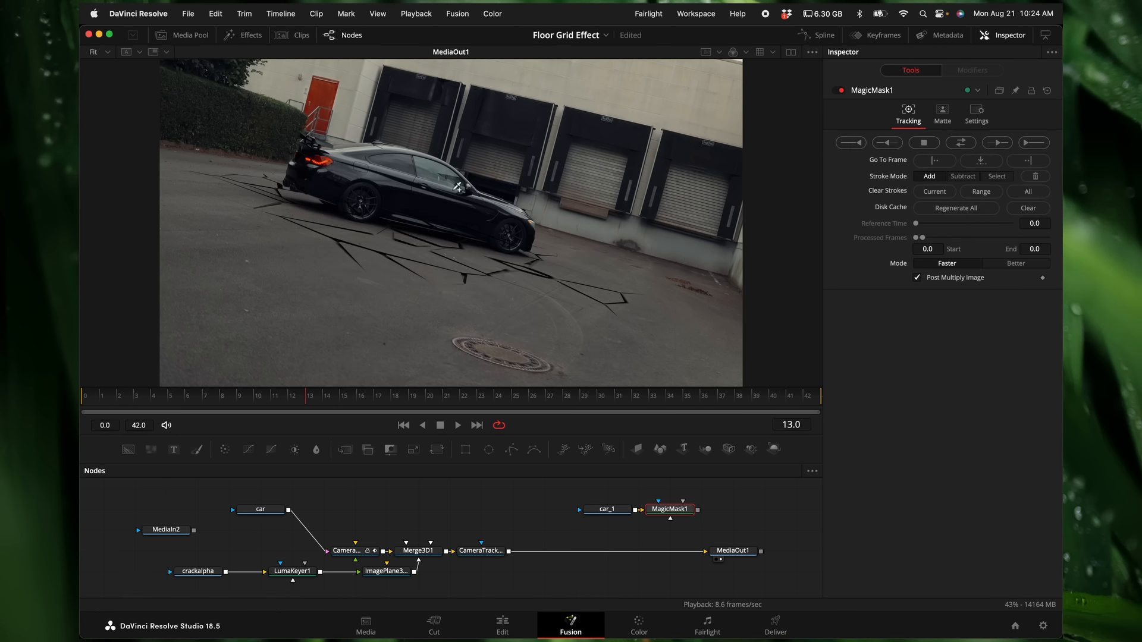
{"action": "left_click", "coordinate": [1028, 262]}
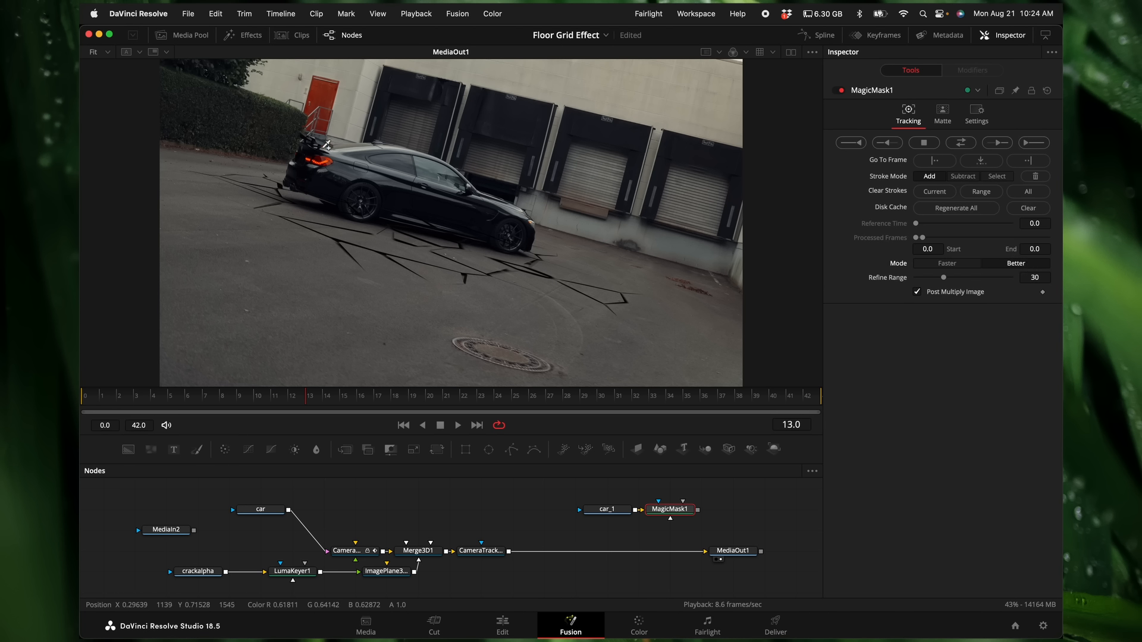
Step: Draw a mask stroke across the car at frame 13, track it forward and in reverse, and play back the result
{"action": "mouse_move", "coordinate": [315, 138]}
{"action": "left_mouse_down"}
{"action": "mouse_move", "coordinate": [314, 177]}
{"action": "mouse_move", "coordinate": [349, 186]}
{"action": "mouse_move", "coordinate": [357, 201]}
{"action": "mouse_move", "coordinate": [407, 175]}
{"action": "mouse_move", "coordinate": [524, 238]}
{"action": "left_mouse_up"}
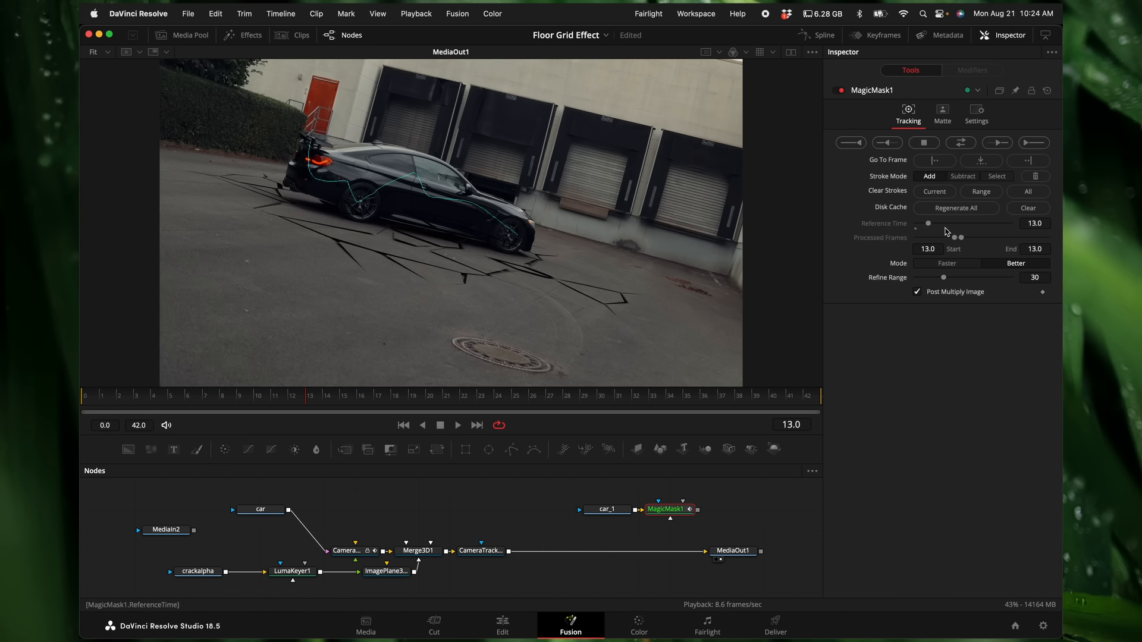
{"action": "left_click", "coordinate": [966, 145]}
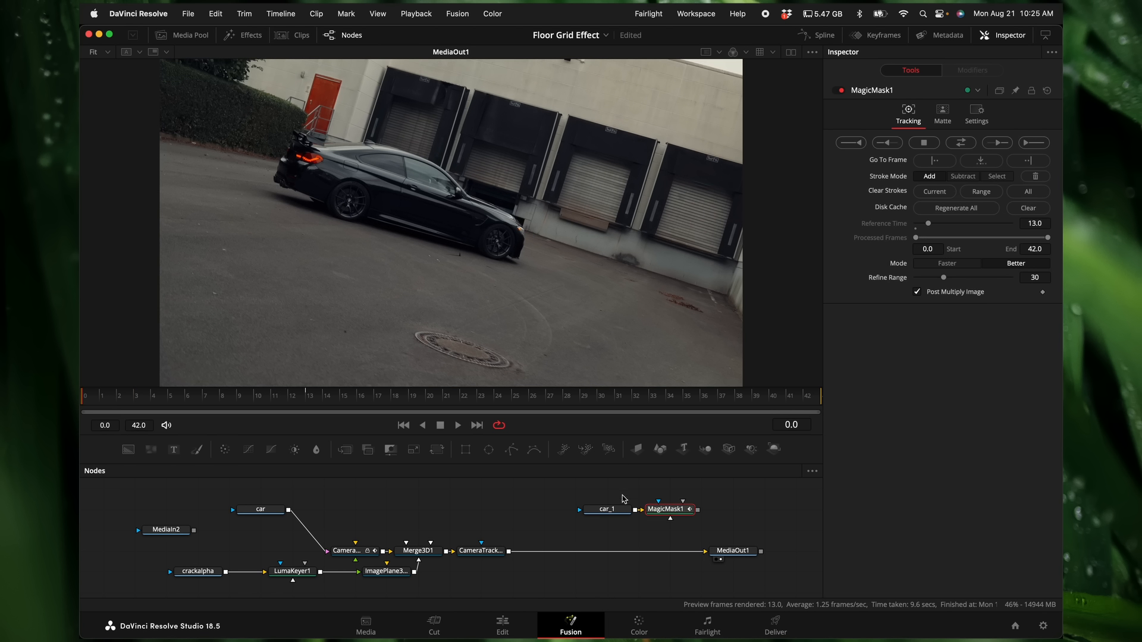
{"action": "left_click_drag", "start_coordinate": [665, 511], "coordinate": [515, 304]}
{"action": "key", "text": "space"}
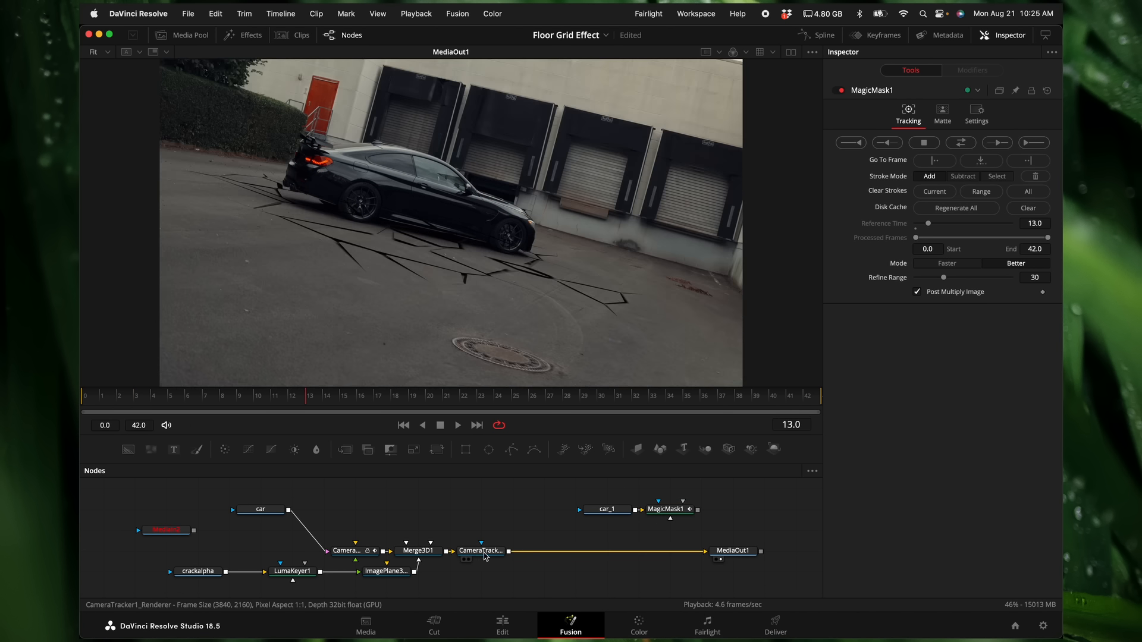
Step: Insert a Merge node between the camera tracker renderer and MediaOut1, and connect MagicMask1 to its foreground
{"action": "left_click", "coordinate": [345, 450]}
{"action": "left_click_drag", "start_coordinate": [512, 571], "coordinate": [605, 550]}
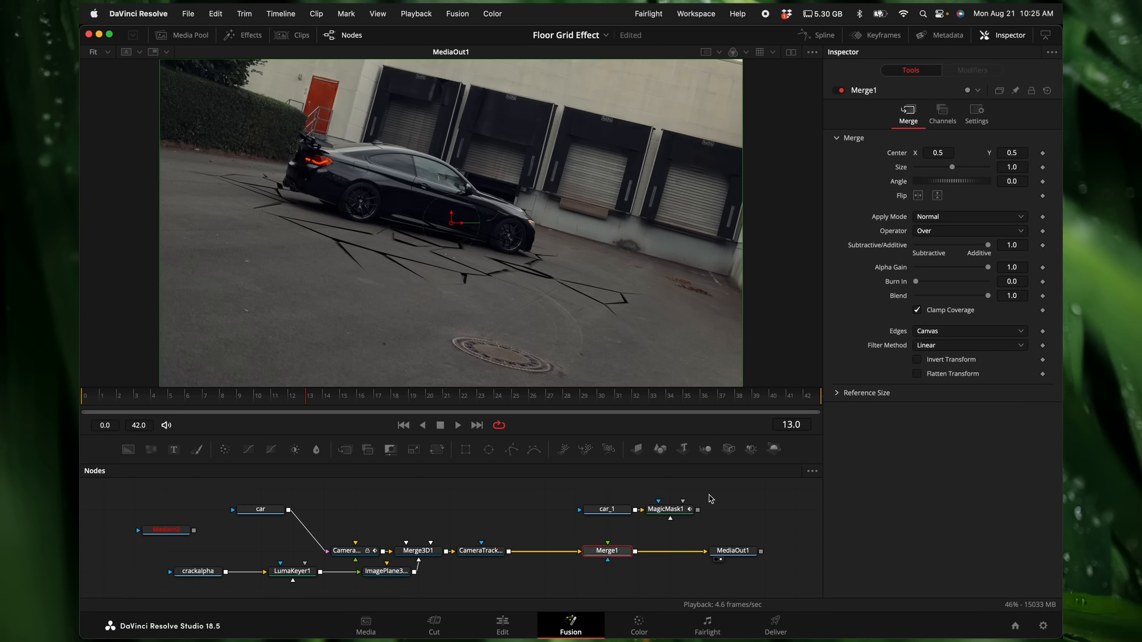
{"action": "left_click_drag", "start_coordinate": [698, 510], "coordinate": [608, 543]}
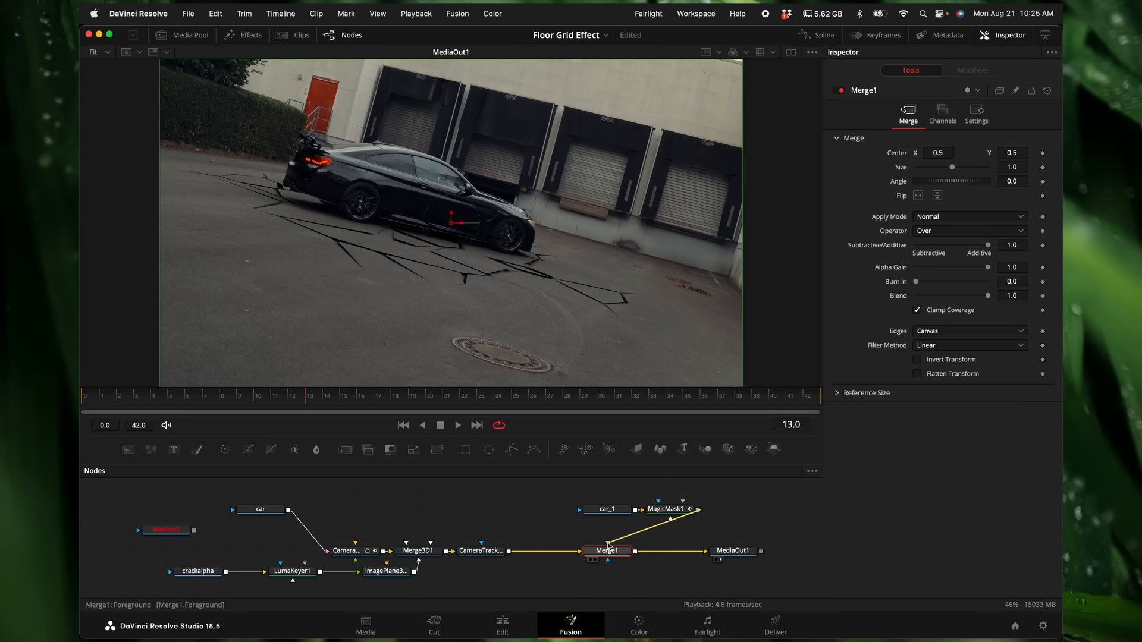
{"action": "scroll", "coordinate": [374, 245], "scroll_direction": "up", "scroll_amount": 5}
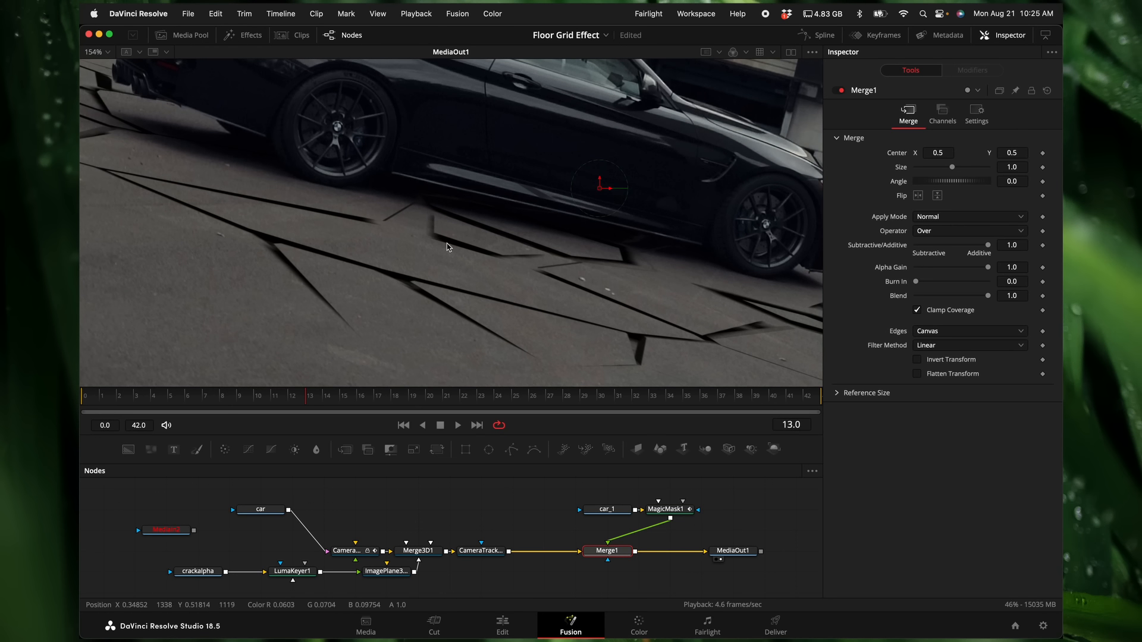
Step: Switch to the browser window with the Envato Elements stock video page
{"action": "mouse_move", "coordinate": [608, 543]}
{"action": "left_mouse_down"}
{"action": "mouse_move", "coordinate": [617, 531]}
{"action": "mouse_move", "coordinate": [606, 546]}
{"action": "left_mouse_up"}
{"action": "key", "text": "ctrl+Up"}
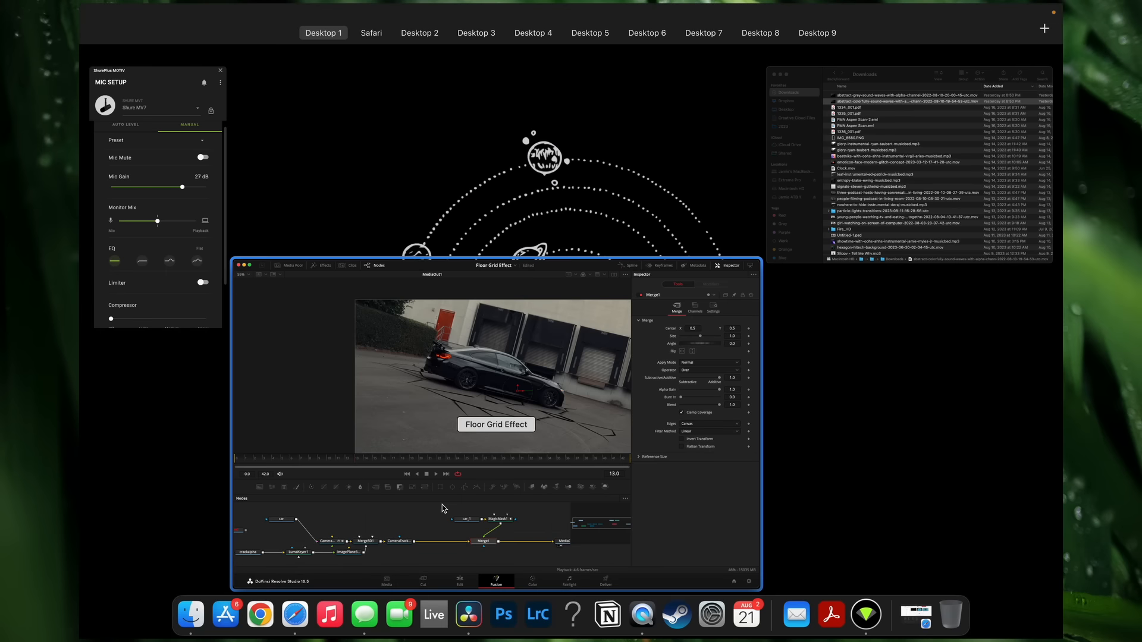
{"action": "left_click", "coordinate": [445, 505]}
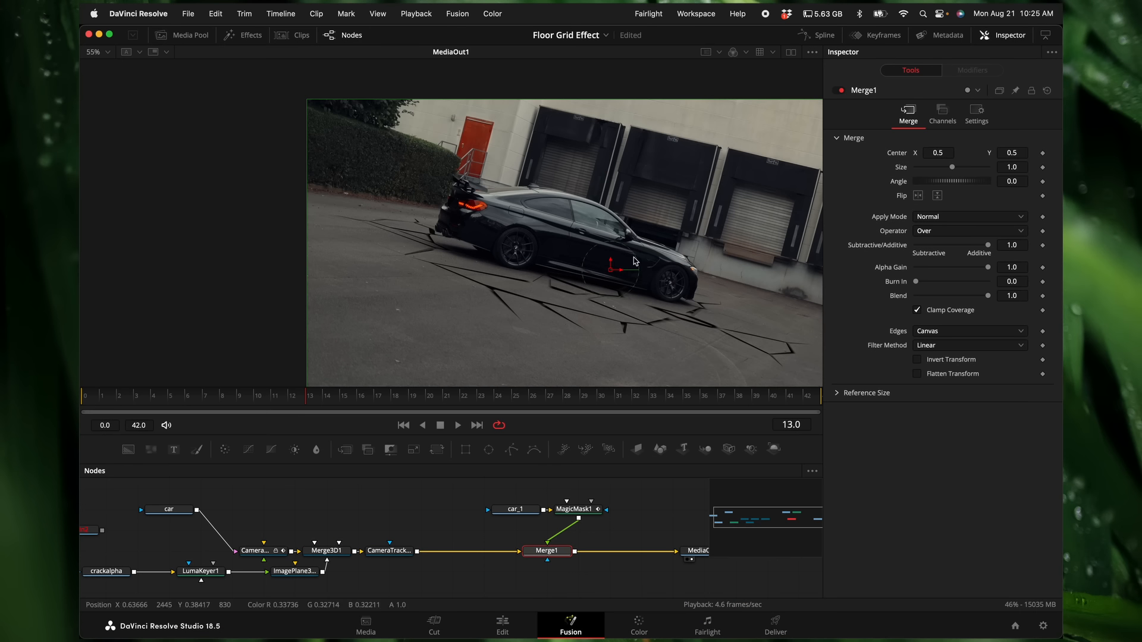
{"action": "key", "text": "ctrl+Up"}
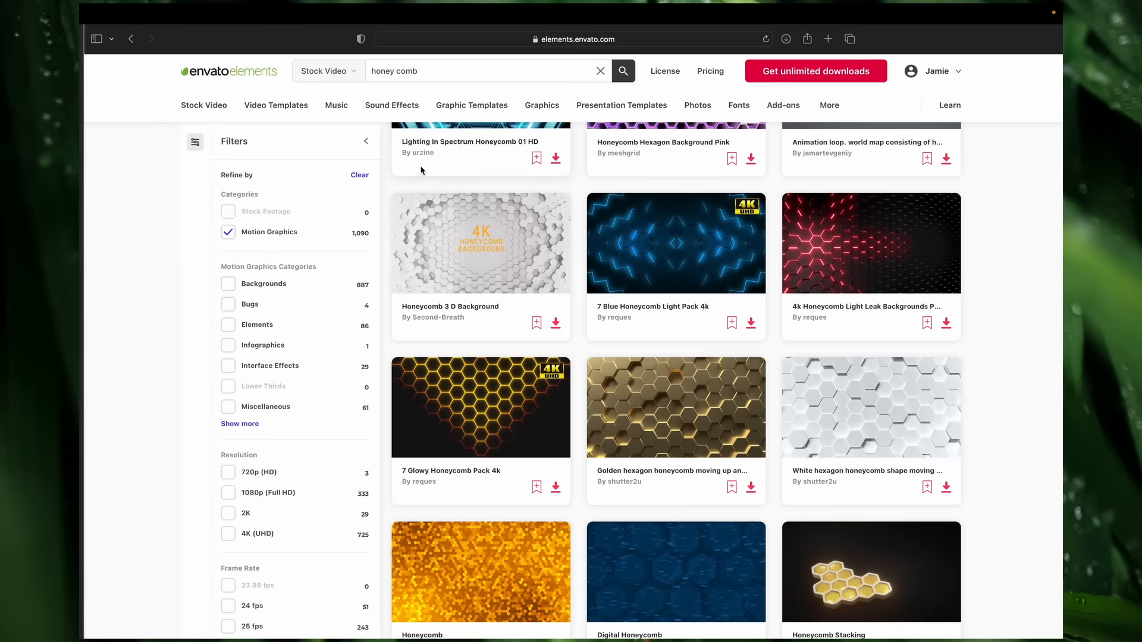
{"action": "mouse_move", "coordinate": [212, 109]}
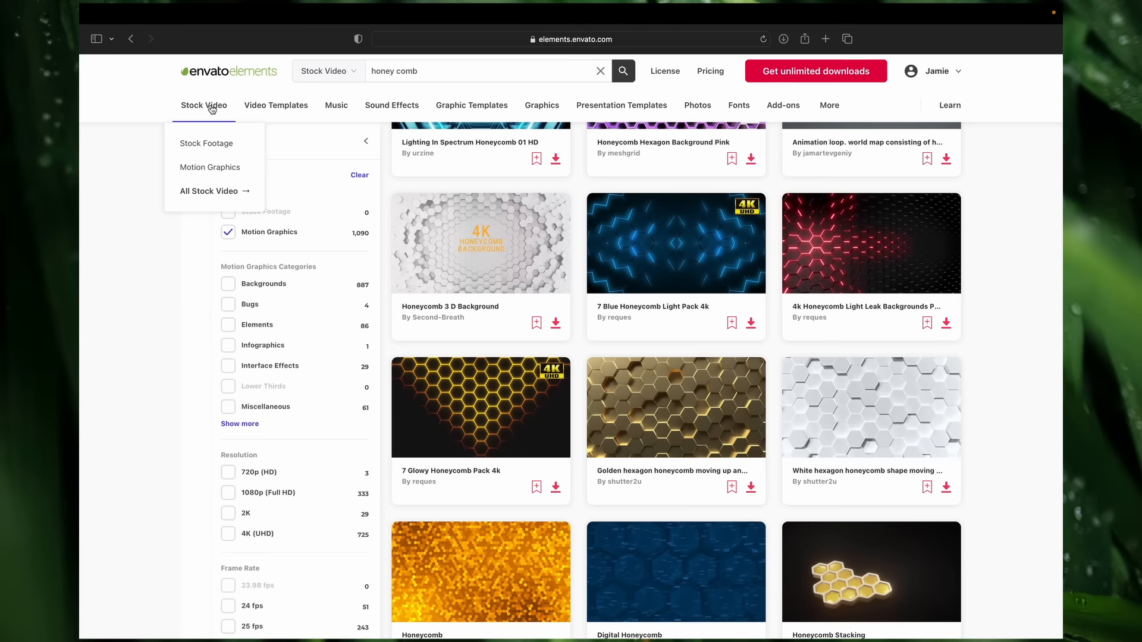
Step: Search the Envato Elements motion graphics for explosion, look through the clips, and return to DaVinci Resolve
{"action": "left_click", "coordinate": [207, 169]}
{"action": "left_click", "coordinate": [467, 71]}
{"action": "type", "text": "explosion"}
{"action": "key", "text": "Return"}
{"action": "scroll", "coordinate": [694, 421], "scroll_direction": "down", "scroll_amount": 4}
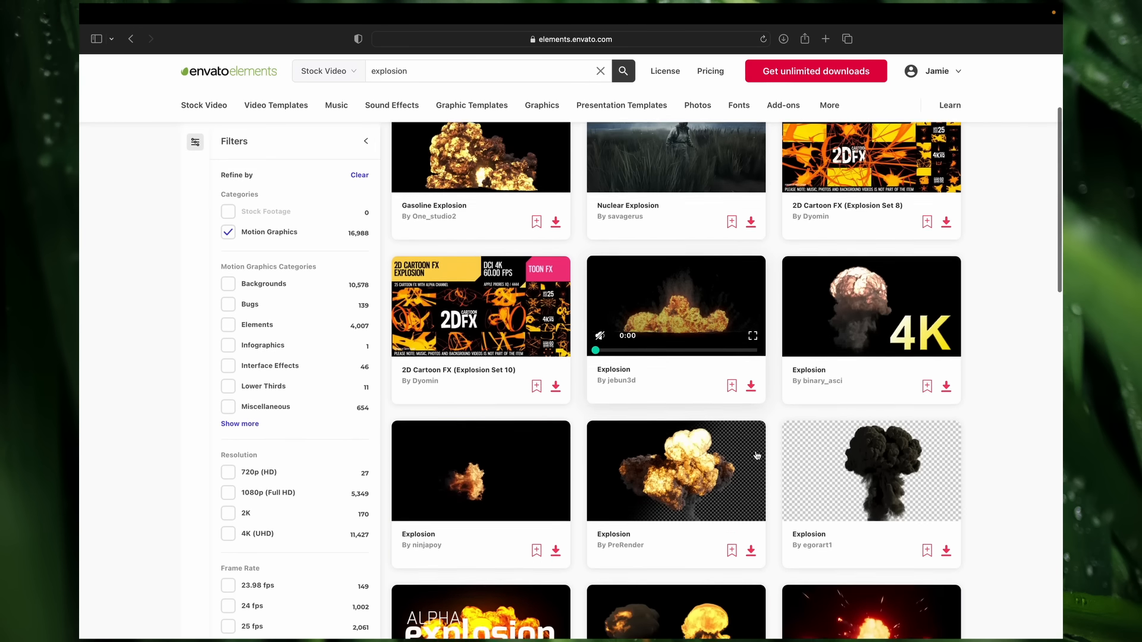
{"action": "scroll", "coordinate": [693, 421], "scroll_direction": "down", "scroll_amount": 2}
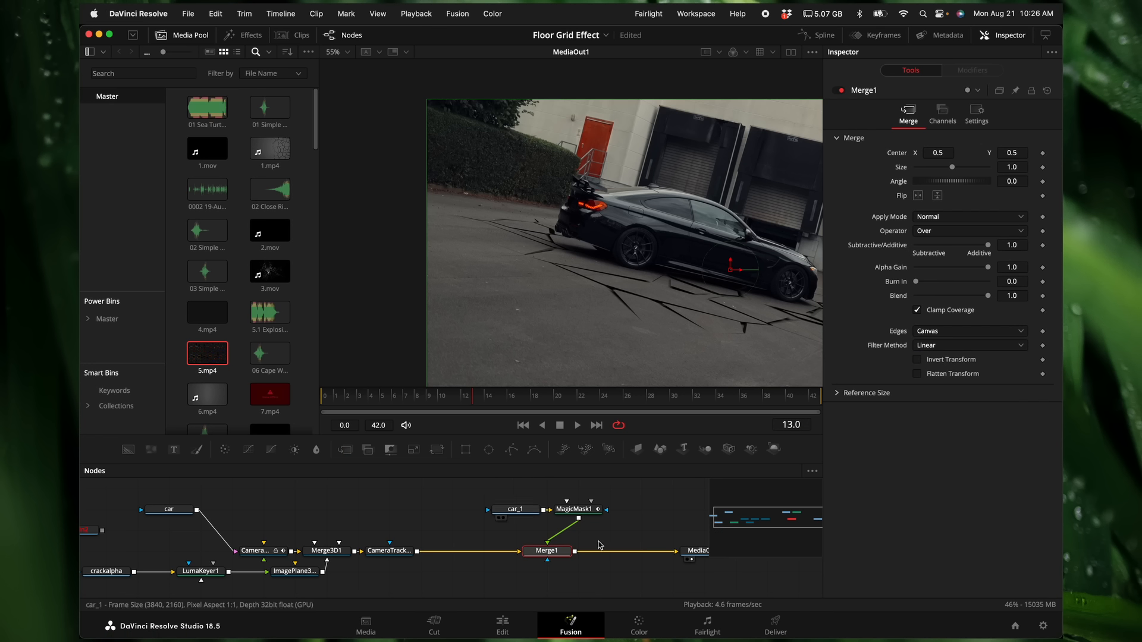
{"action": "scroll", "coordinate": [582, 271], "scroll_direction": "right", "scroll_amount": 4}
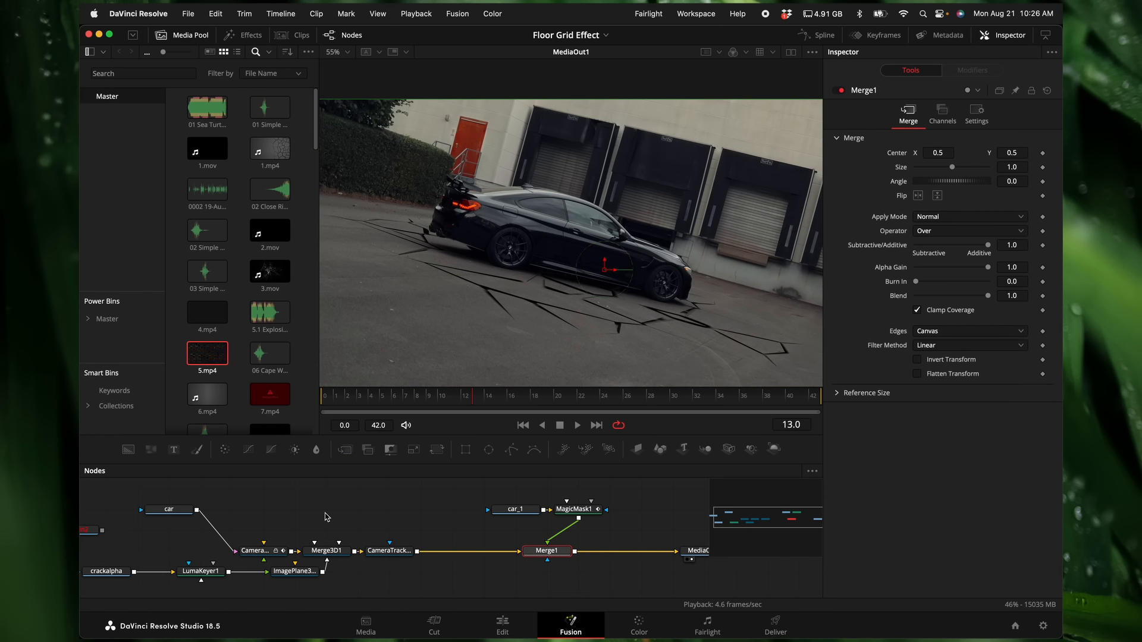
Step: Add a second image plane connected to Merge3D1 and open its transform settings
{"action": "left_click", "coordinate": [325, 552]}
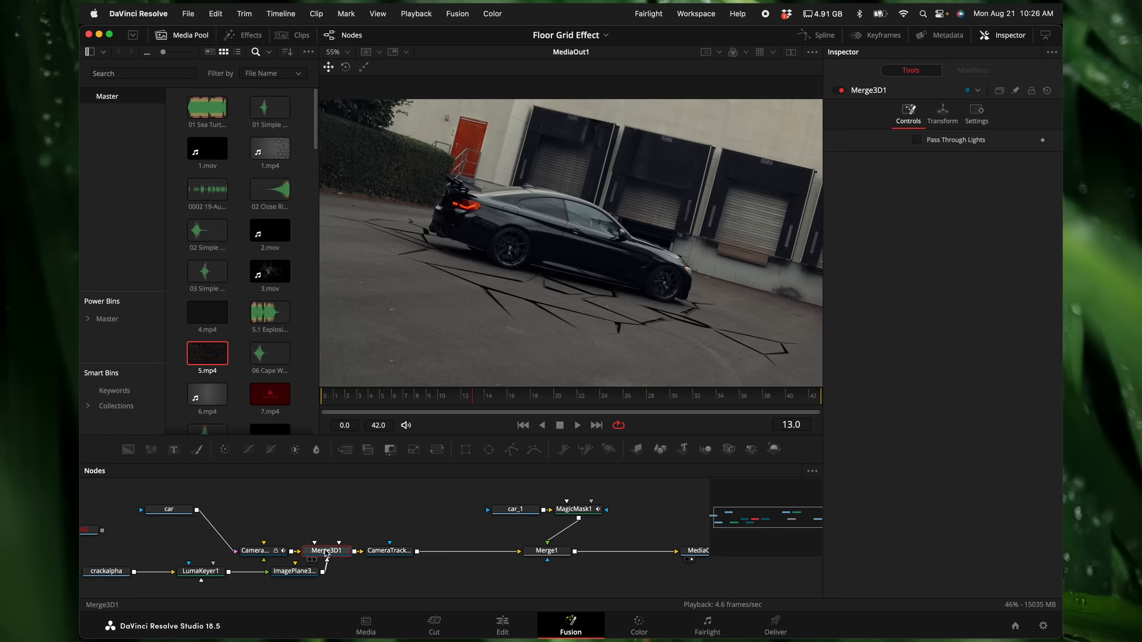
{"action": "left_click", "coordinate": [637, 448]}
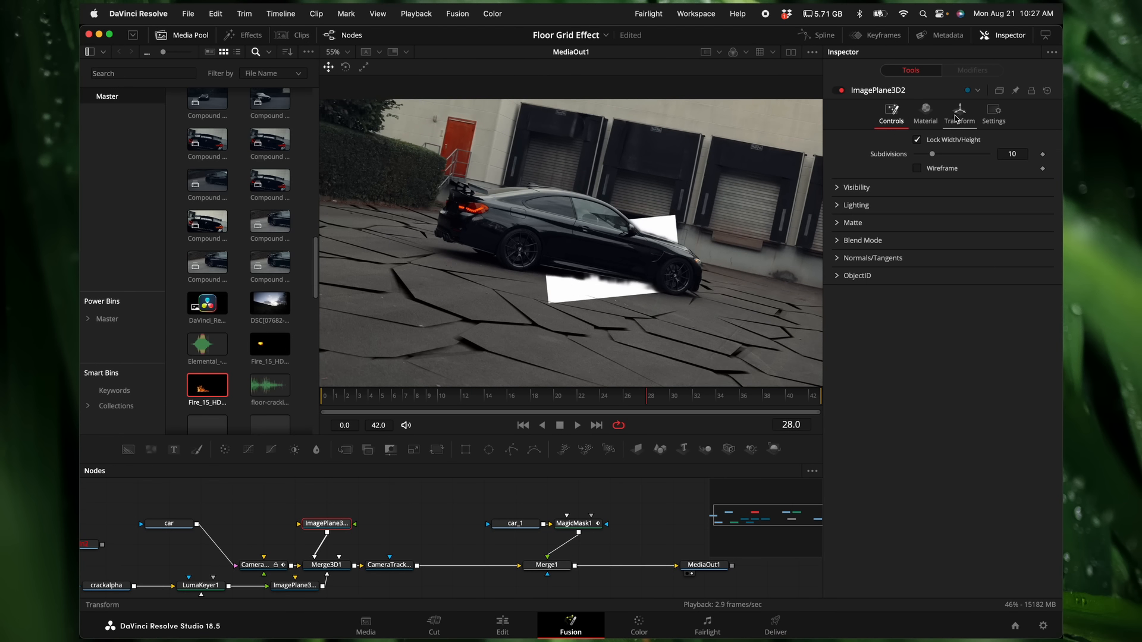
{"action": "left_click", "coordinate": [960, 112]}
Step: Place the new image plane behind the car at X -0.384, Y 0.432, with Z rotation -16.7 and scale 1.615
{"action": "left_click_drag", "start_coordinate": [1001, 244], "coordinate": [846, 244]}
{"action": "key", "text": "super+z"}
{"action": "left_click_drag", "start_coordinate": [1008, 153], "coordinate": [970, 153]}
{"action": "left_click_drag", "start_coordinate": [1008, 229], "coordinate": [912, 230]}
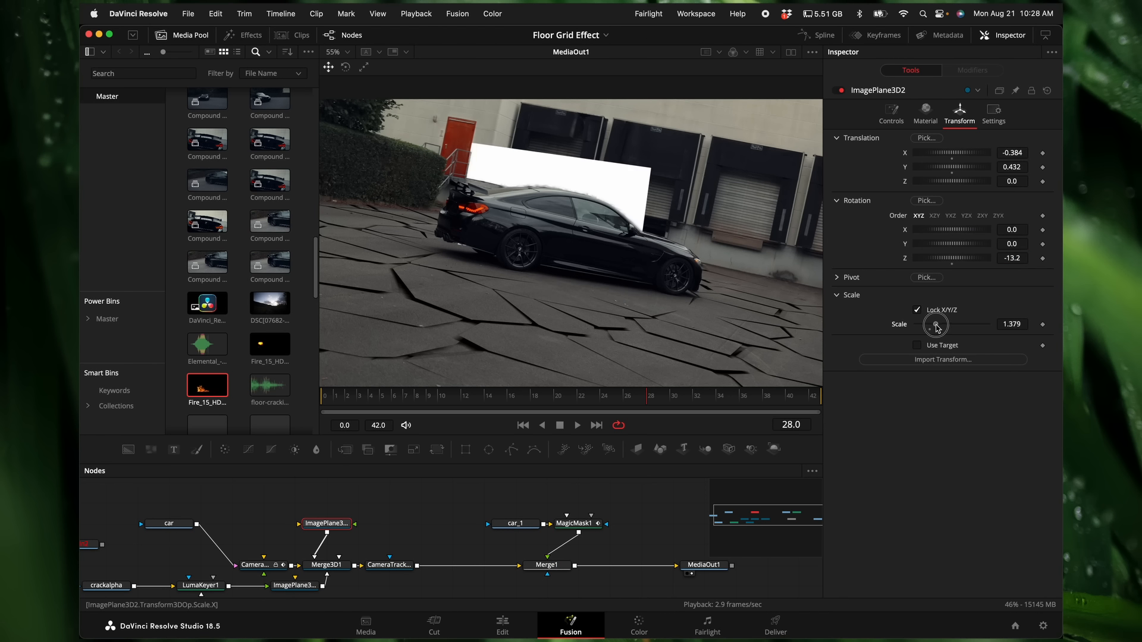
{"action": "left_click_drag", "start_coordinate": [935, 325], "coordinate": [940, 326]}
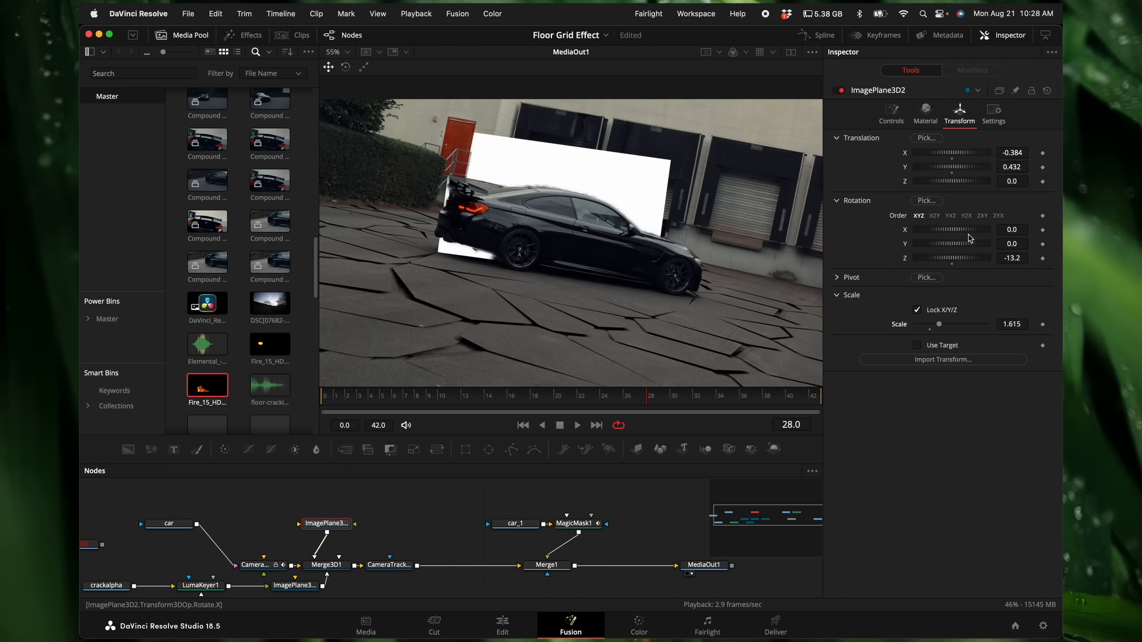
{"action": "left_click_drag", "start_coordinate": [1010, 258], "coordinate": [989, 257]}
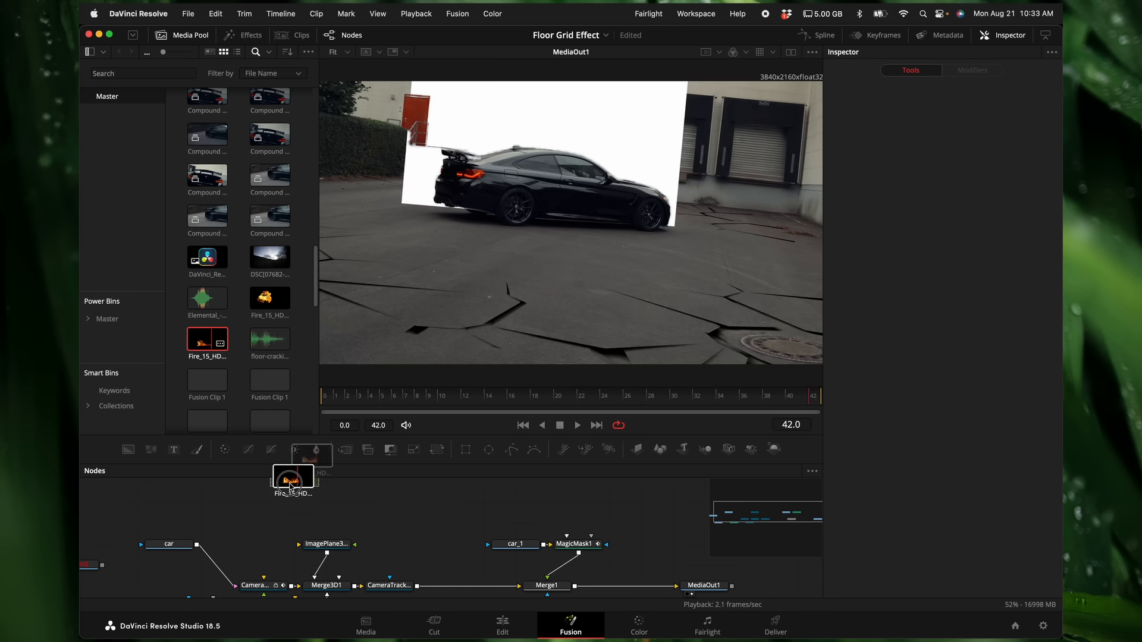
Step: Feed the Fire_15_HD_v02.mov clip into the second image plane, scale the plane to 2.993, and play back the result
{"action": "left_click_drag", "start_coordinate": [300, 470], "coordinate": [328, 546]}
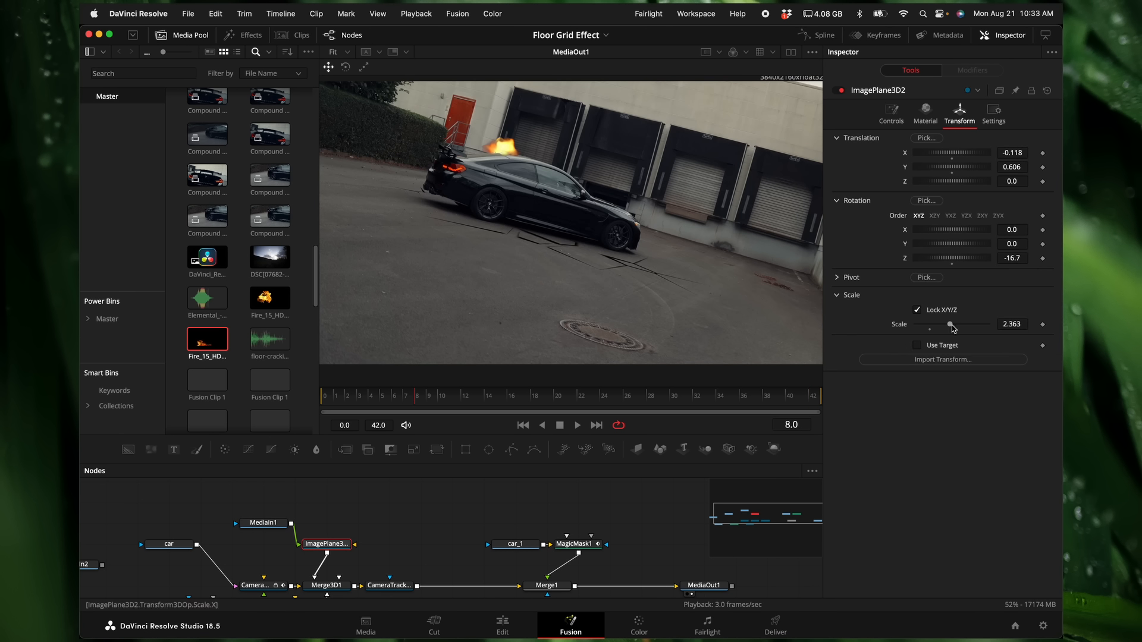
{"action": "left_click_drag", "start_coordinate": [952, 326], "coordinate": [960, 328]}
{"action": "key", "text": "space"}
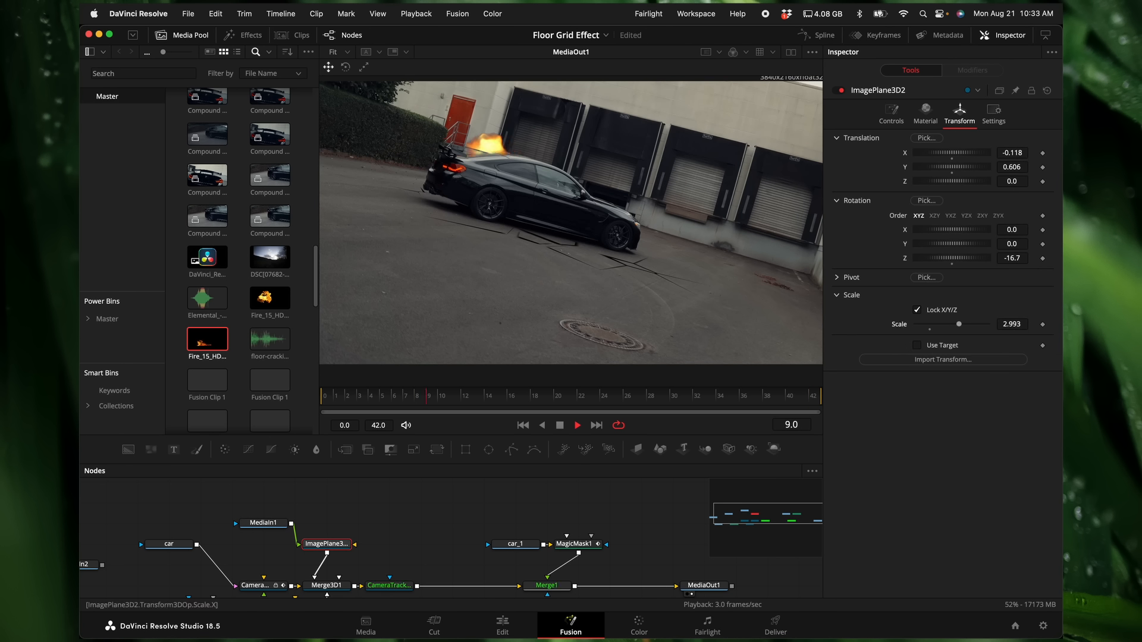
{"action": "left_click_drag", "start_coordinate": [809, 188], "coordinate": [844, 192]}
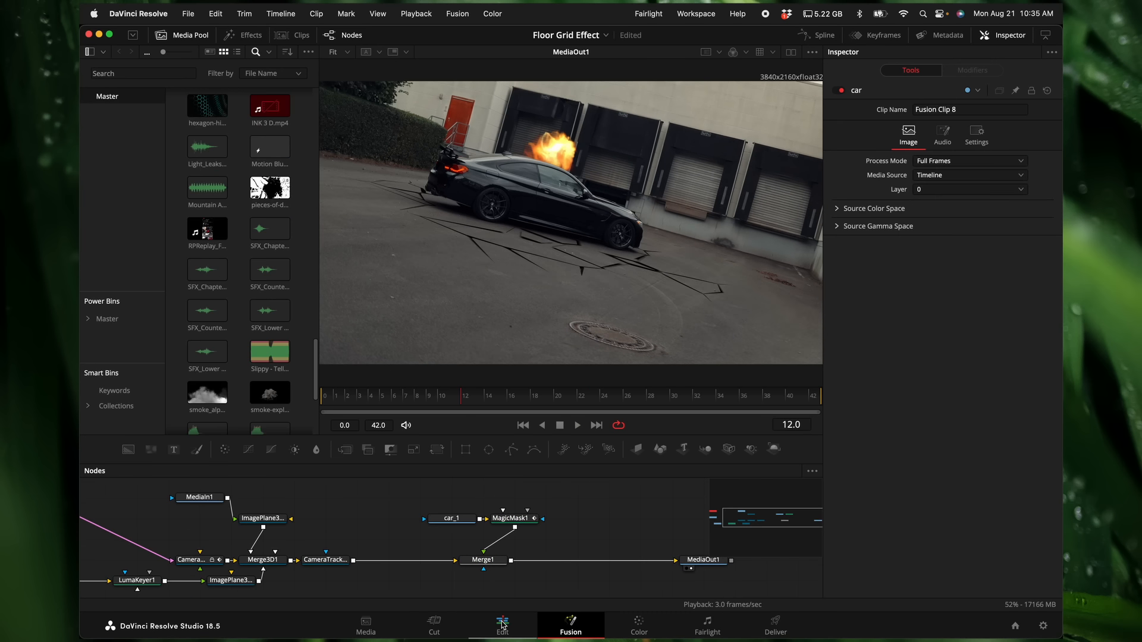
Step: On the Edit page, enable the C0039.MP4 clip on Video 2 and trim its end so it lasts 12 frames
{"action": "left_click", "coordinate": [502, 624]}
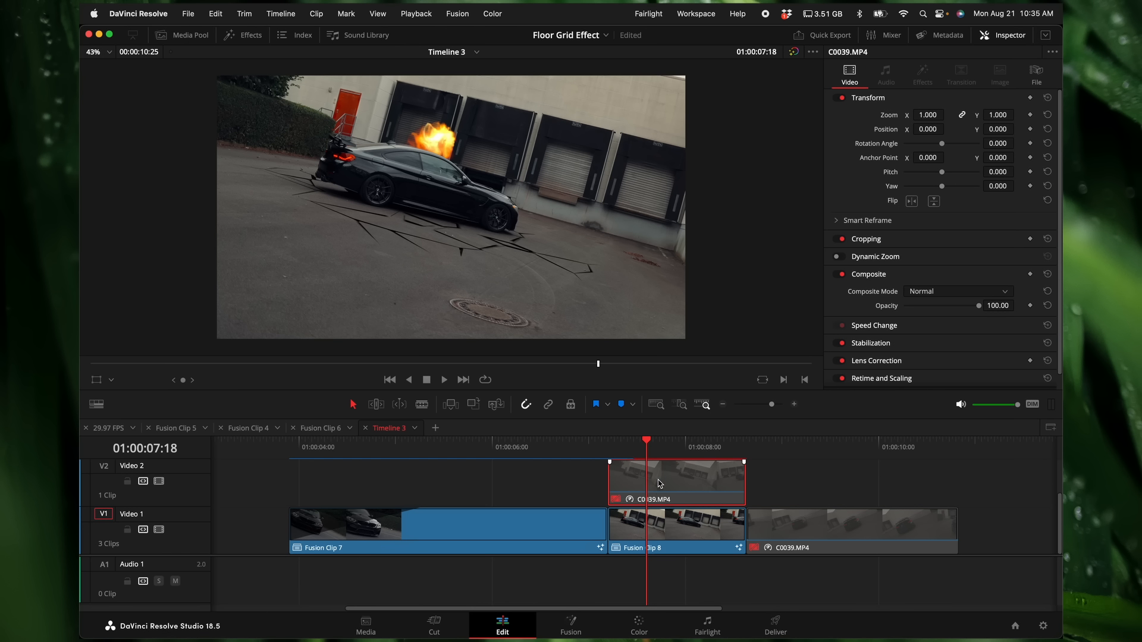
{"action": "key", "text": "d"}
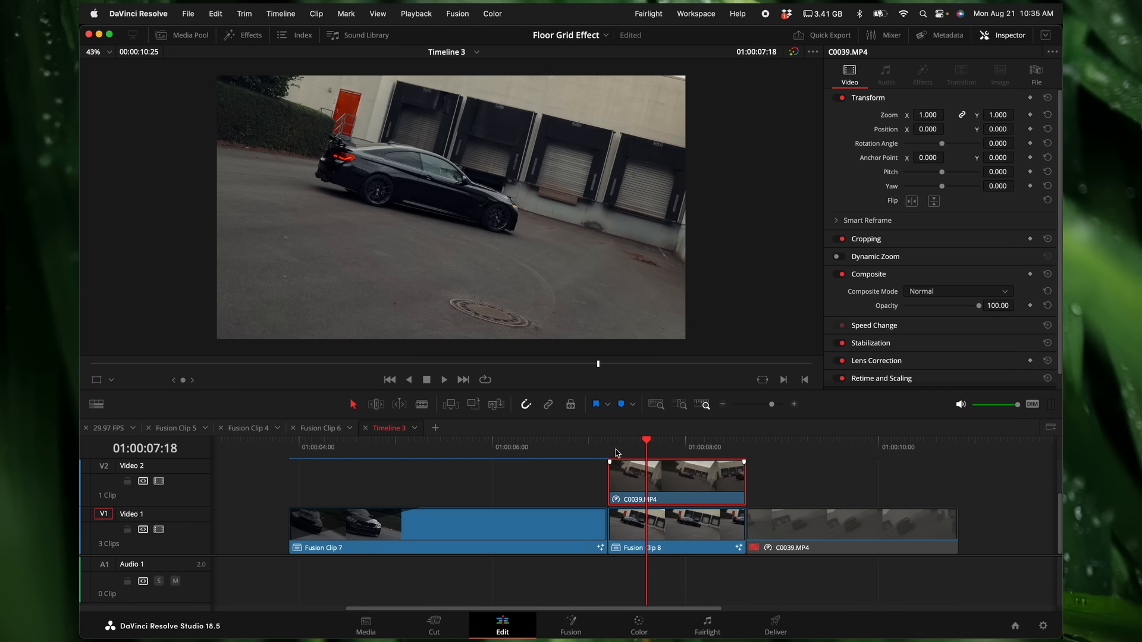
{"action": "left_click_drag", "start_coordinate": [741, 474], "coordinate": [635, 478]}
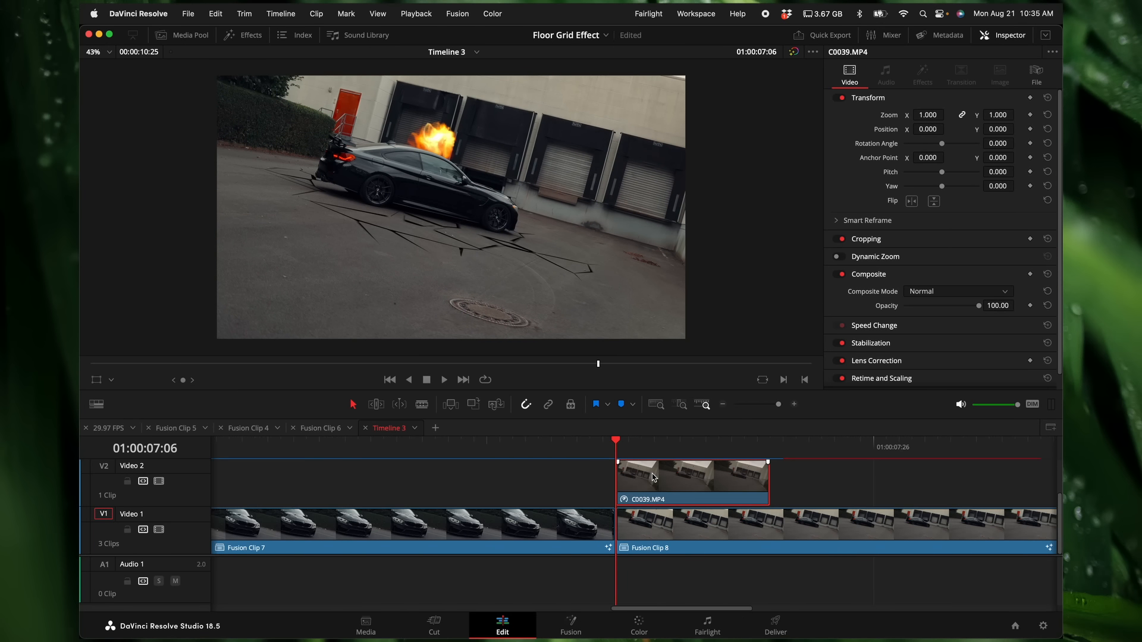
Step: Convert the trimmed C0039.MP4 clip into a new Fusion clip and open it on the Fusion page
{"action": "right_click", "coordinate": [653, 478]}
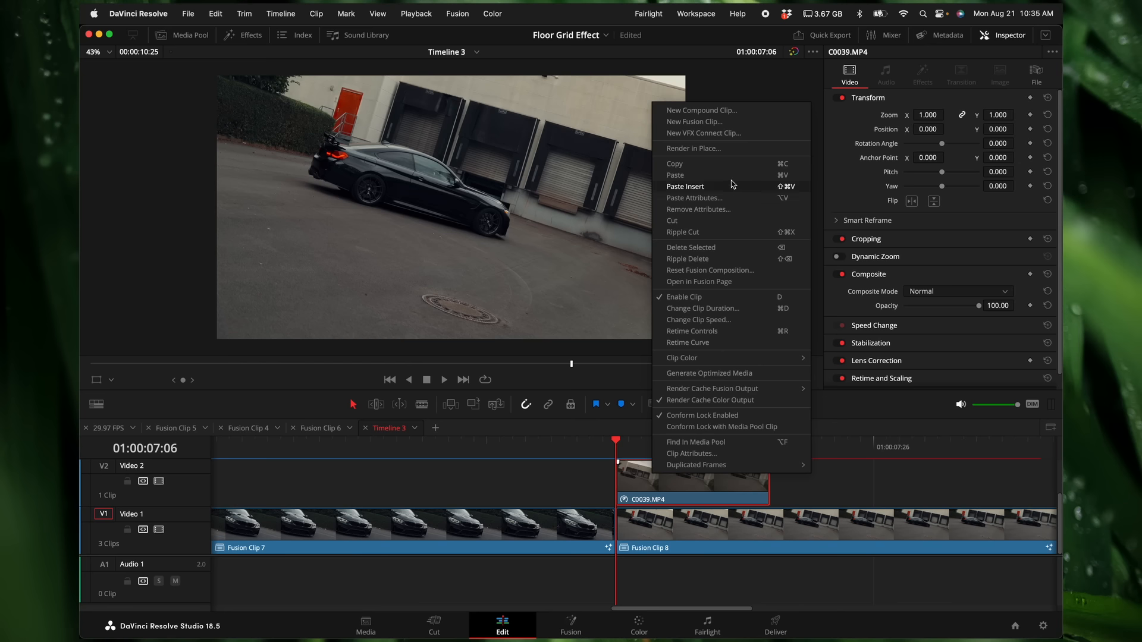
{"action": "left_click", "coordinate": [741, 122]}
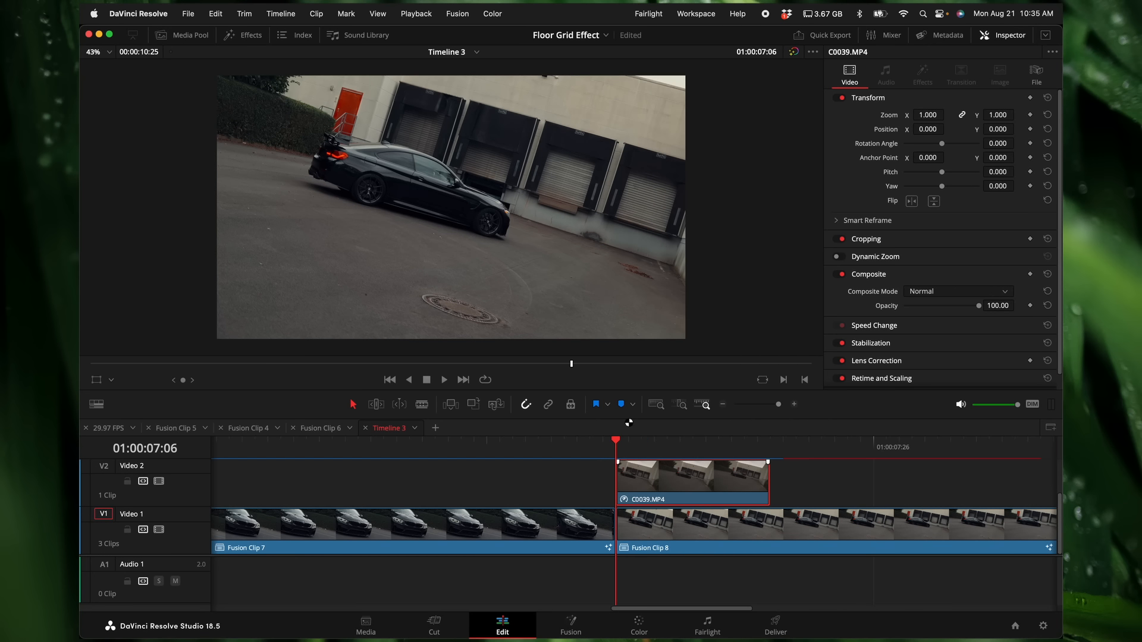
{"action": "left_click", "coordinate": [570, 626]}
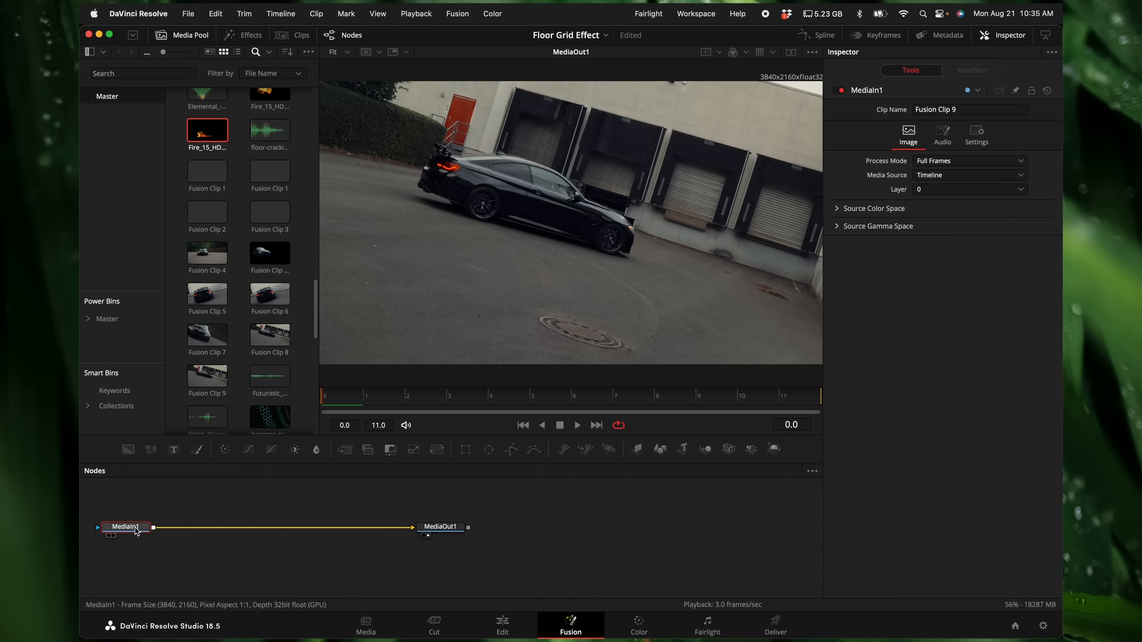
Step: Add a Magic Mask in Better mode after MediaIn1 and track a stroke drawn across the car in both directions
{"action": "key", "text": "shift+space"}
{"action": "type", "text": "magi"}
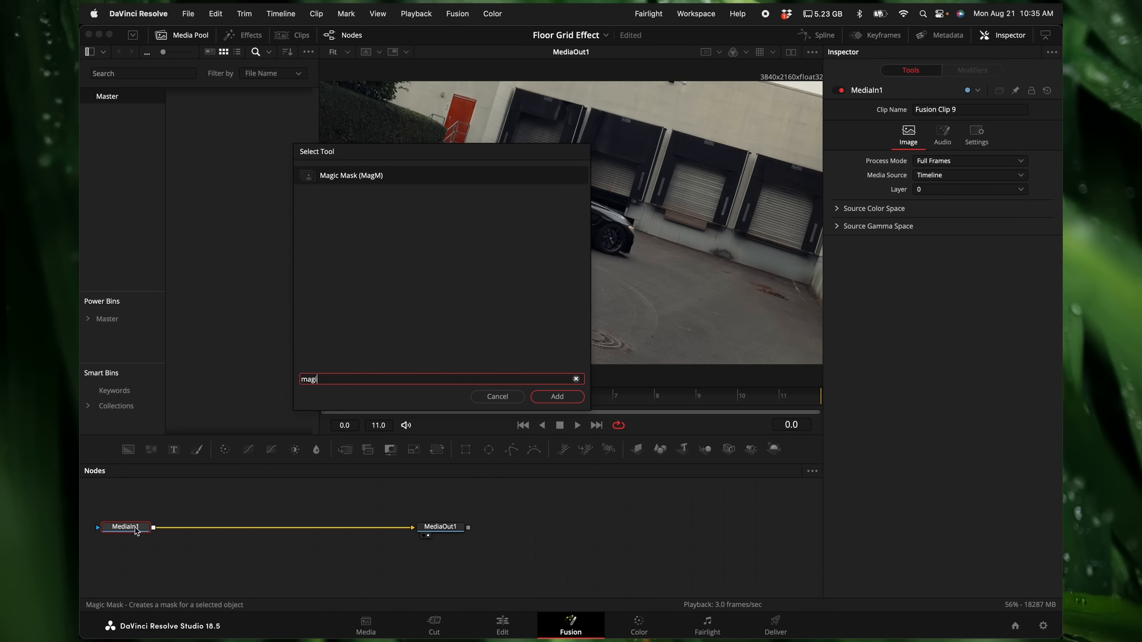
{"action": "key", "text": "Return"}
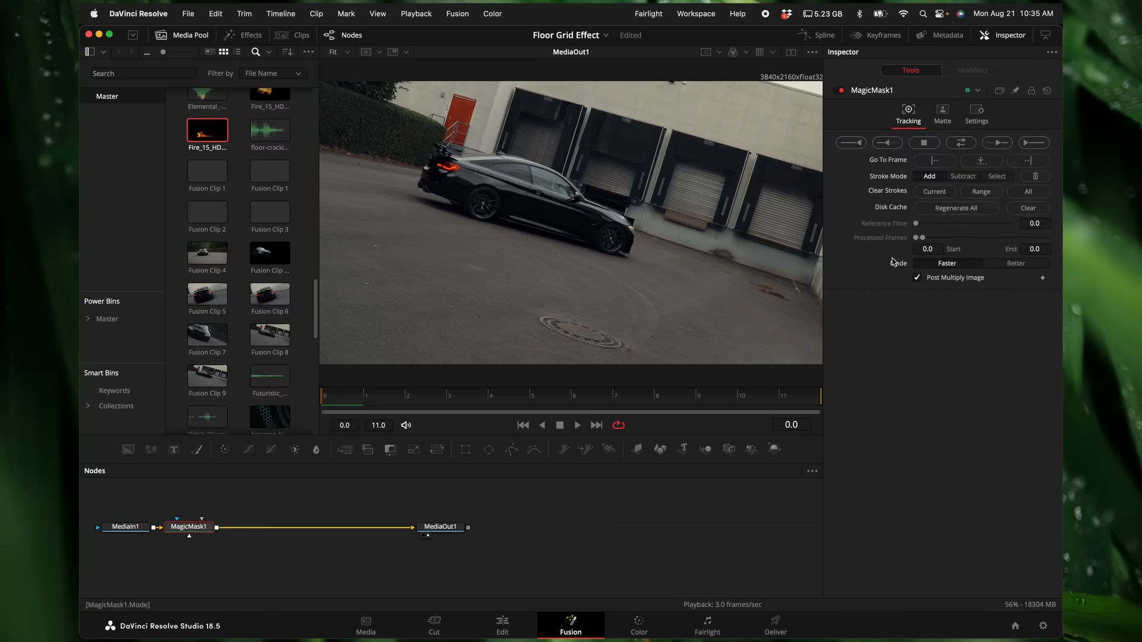
{"action": "left_click", "coordinate": [1016, 264]}
{"action": "left_click_drag", "start_coordinate": [444, 169], "coordinate": [615, 224]}
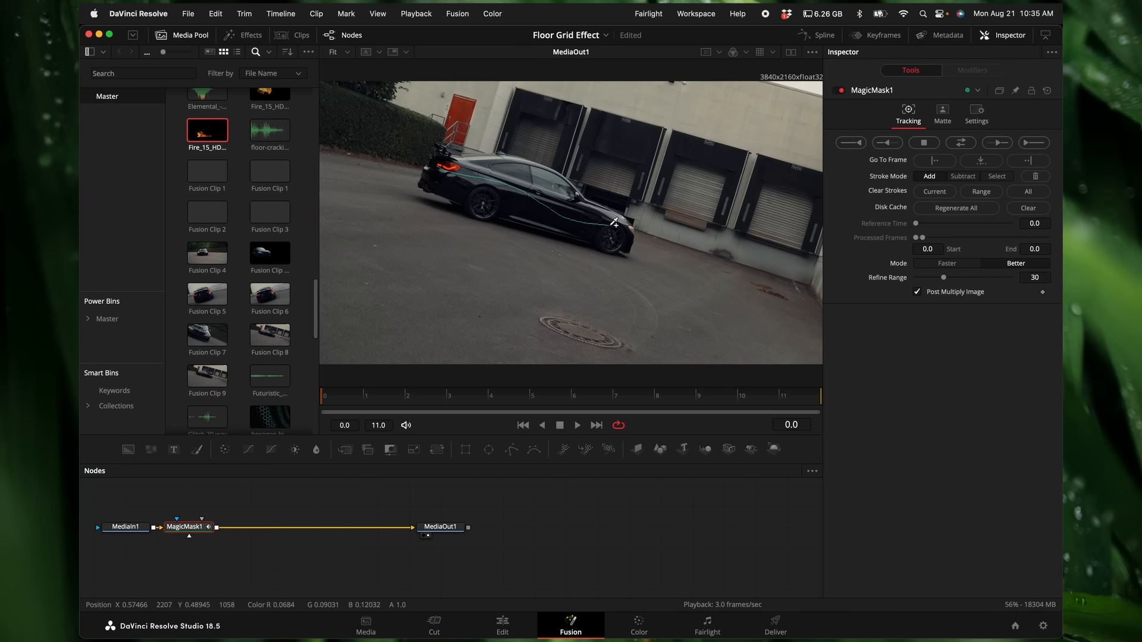
{"action": "left_click", "coordinate": [962, 144]}
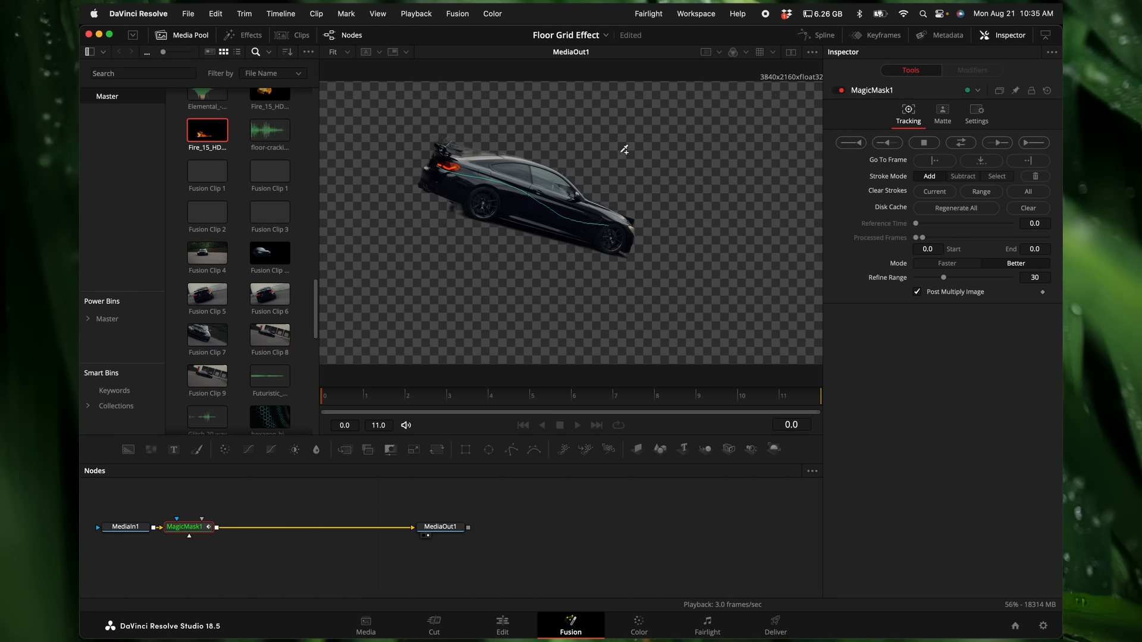
{"action": "left_click", "coordinate": [182, 35]}
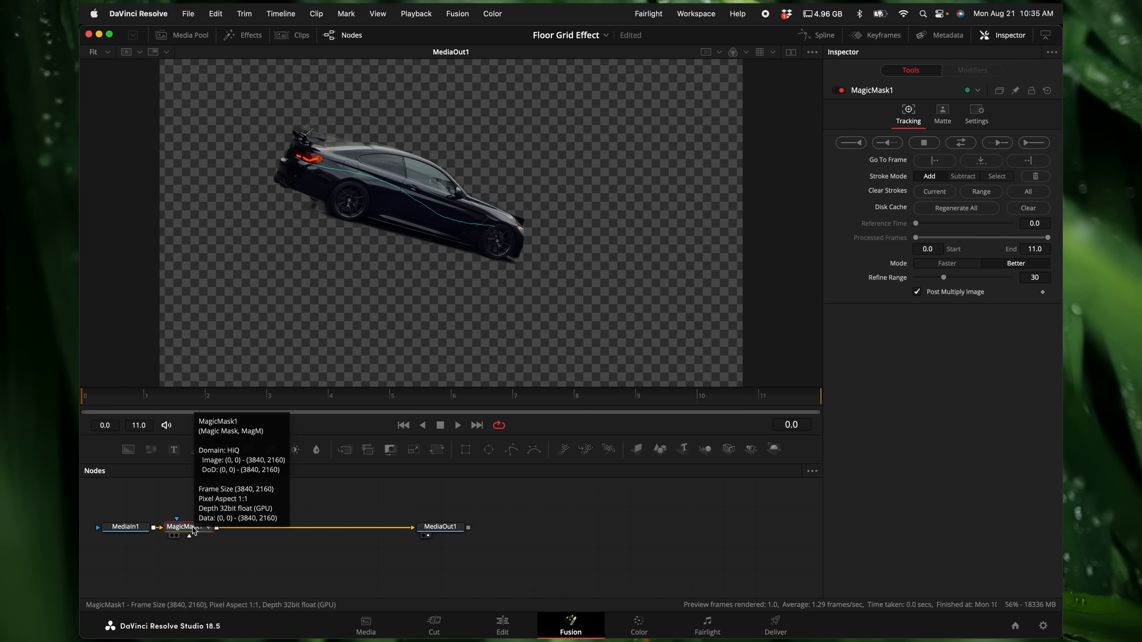
Step: Add a Background node merged with MagicMask1 and set the background's alpha to 0
{"action": "key", "text": "shift+space"}
{"action": "type", "text": "back"}
{"action": "key", "text": "Return"}
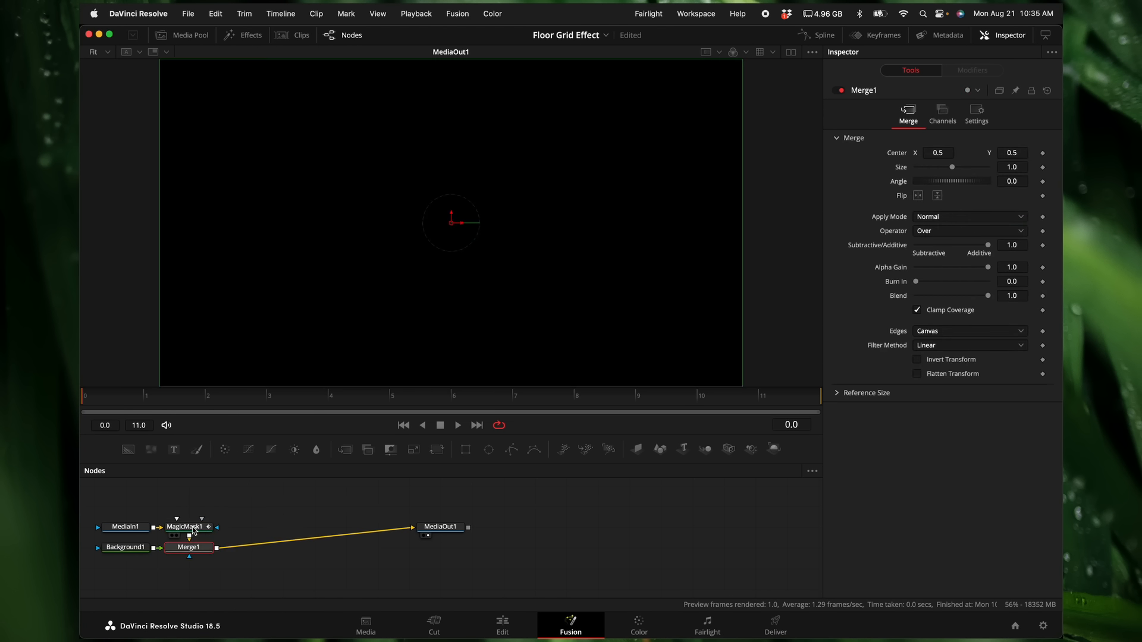
{"action": "left_click", "coordinate": [125, 548]}
{"action": "left_click_drag", "start_coordinate": [988, 264], "coordinate": [823, 262]}
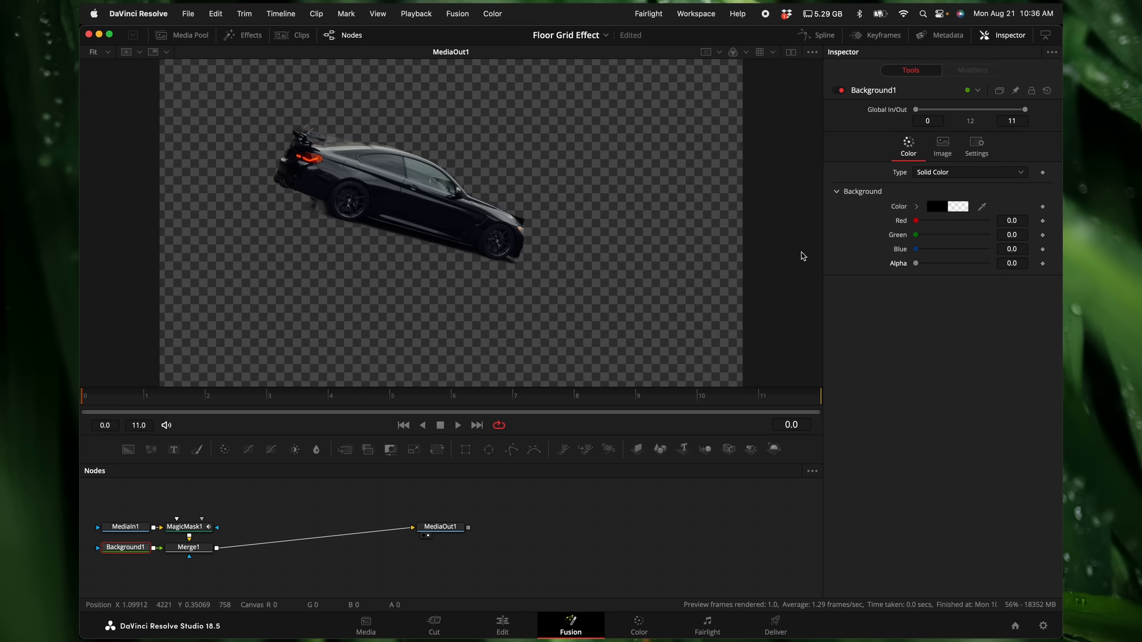
Step: On the Edit page, freeze Fusion Clip 9 on its first frame and move it to overlap the end of Fusion Clip 7
{"action": "left_click", "coordinate": [502, 626]}
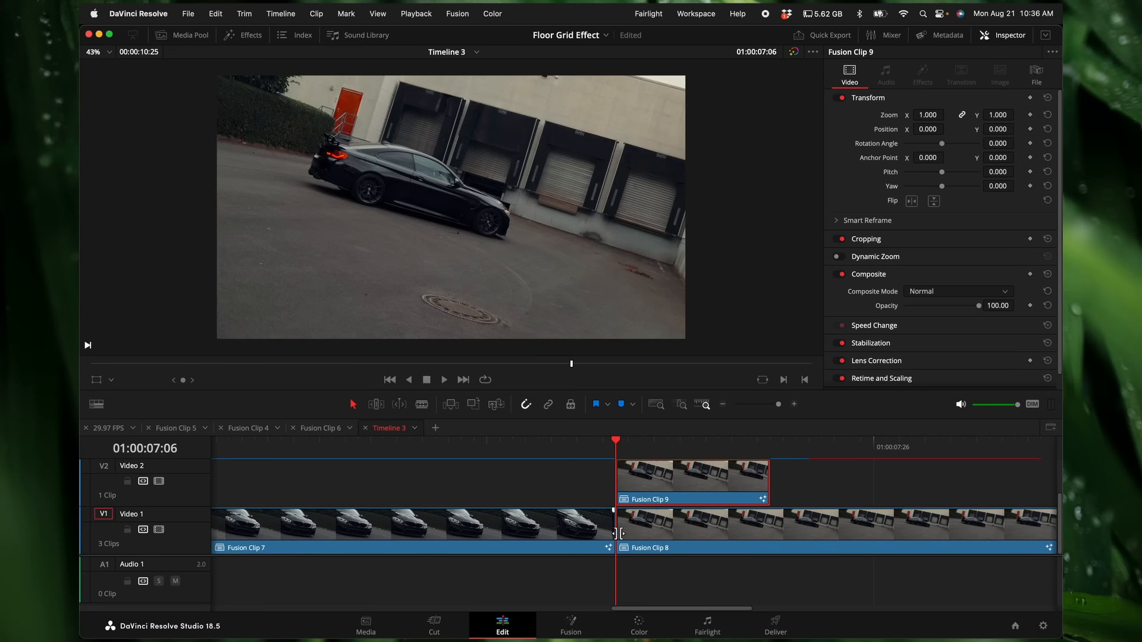
{"action": "left_click", "coordinate": [318, 13]}
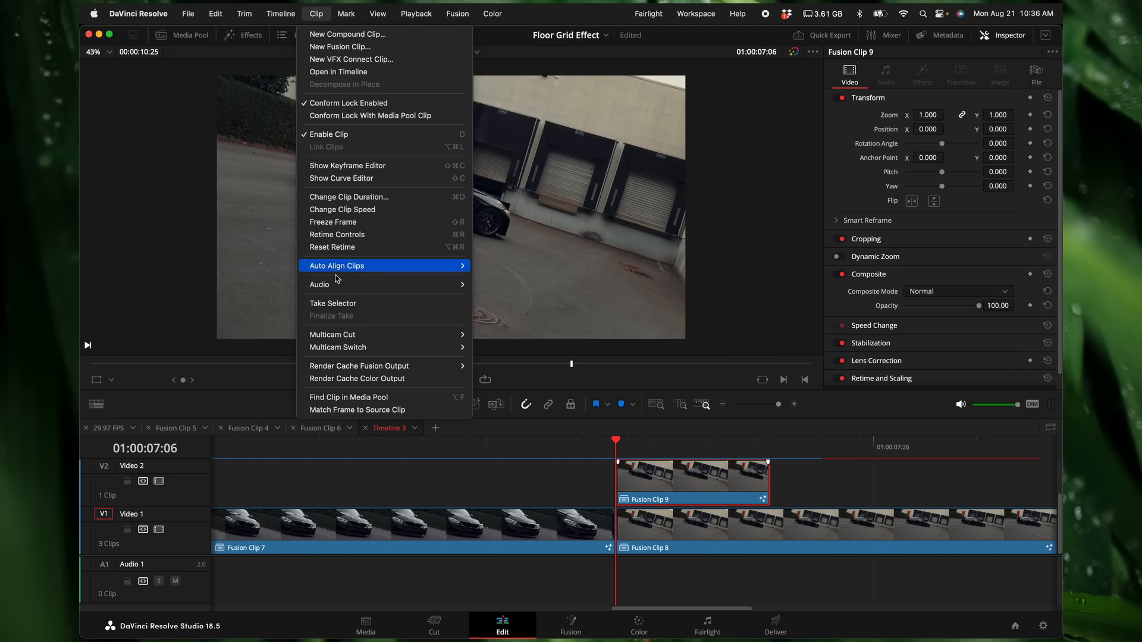
{"action": "left_click", "coordinate": [342, 222]}
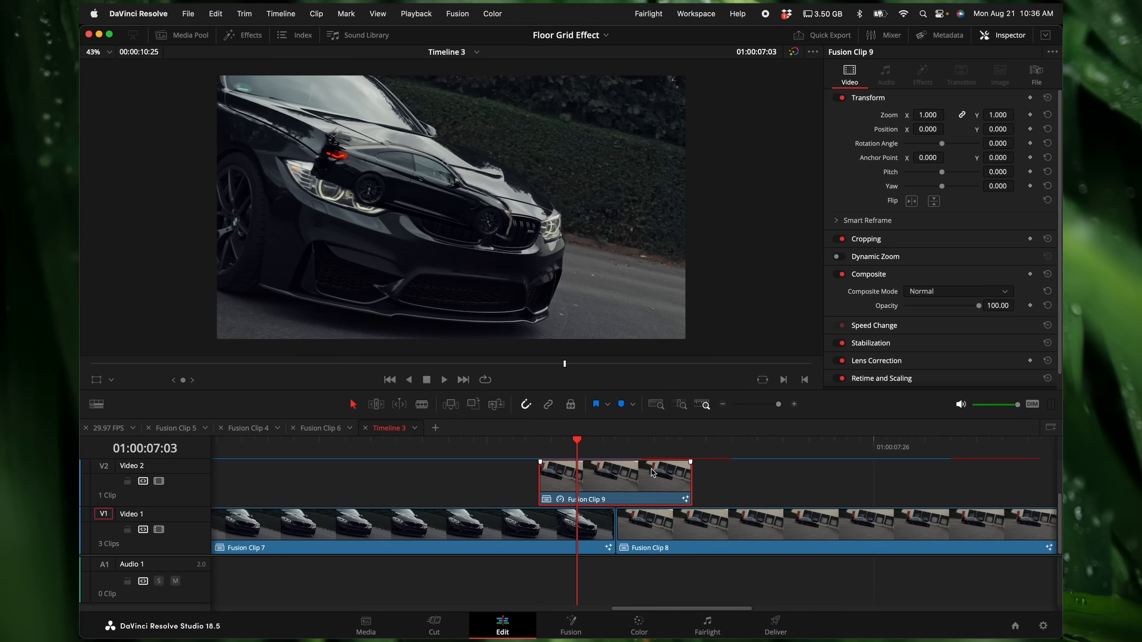
{"action": "key", "text": "Right"}
{"action": "key", "text": "Right"}
{"action": "key", "text": "Right"}
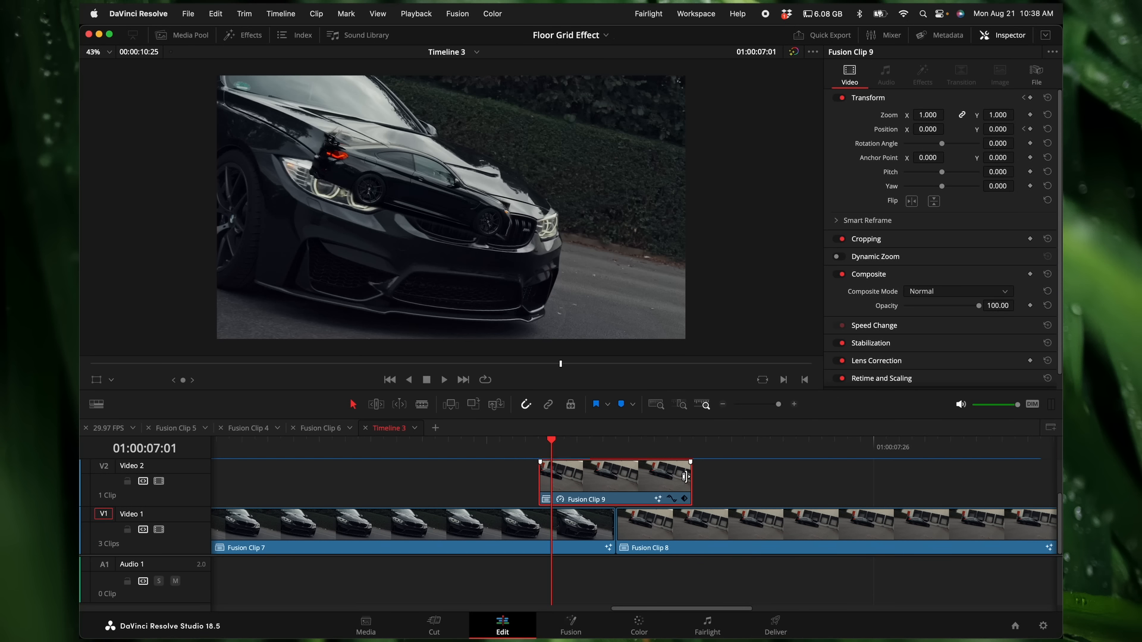
Step: Search the video transitions for push and apply the Push transition to the start of Fusion Clip 9
{"action": "left_click", "coordinate": [246, 35]}
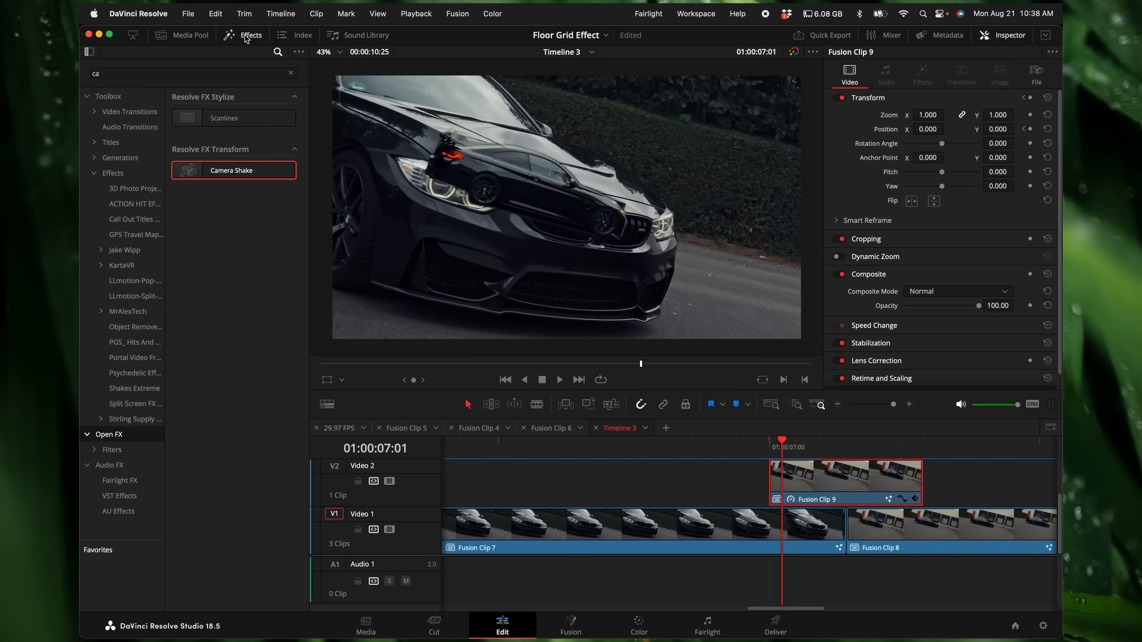
{"action": "left_click", "coordinate": [124, 112]}
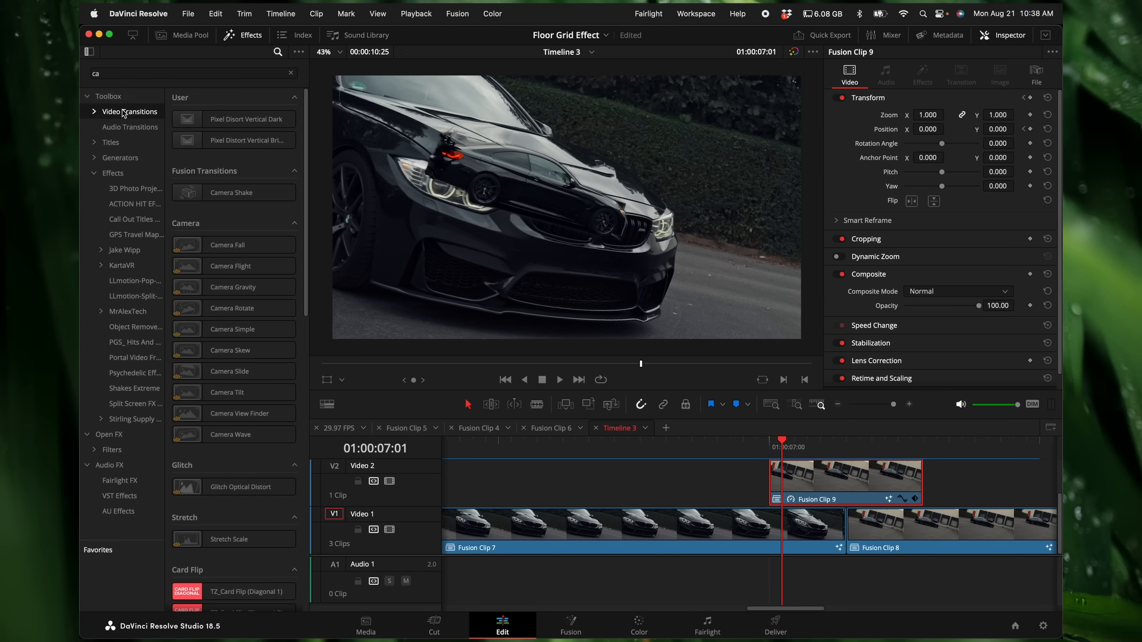
{"action": "left_click", "coordinate": [291, 73]}
{"action": "type", "text": "push"}
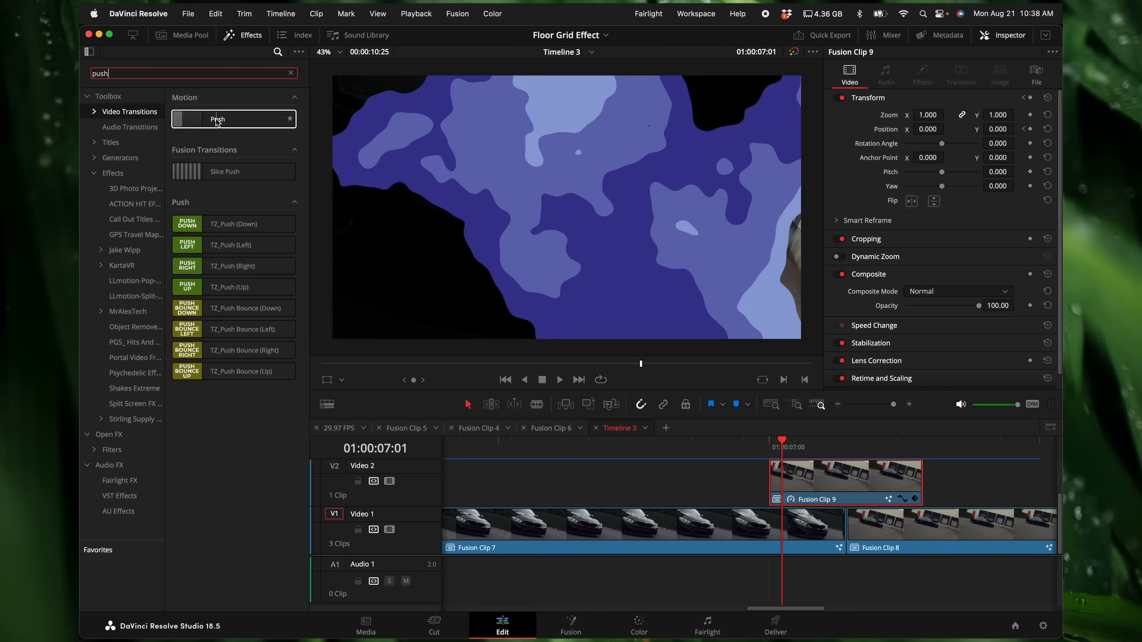
{"action": "left_click_drag", "start_coordinate": [218, 119], "coordinate": [783, 476]}
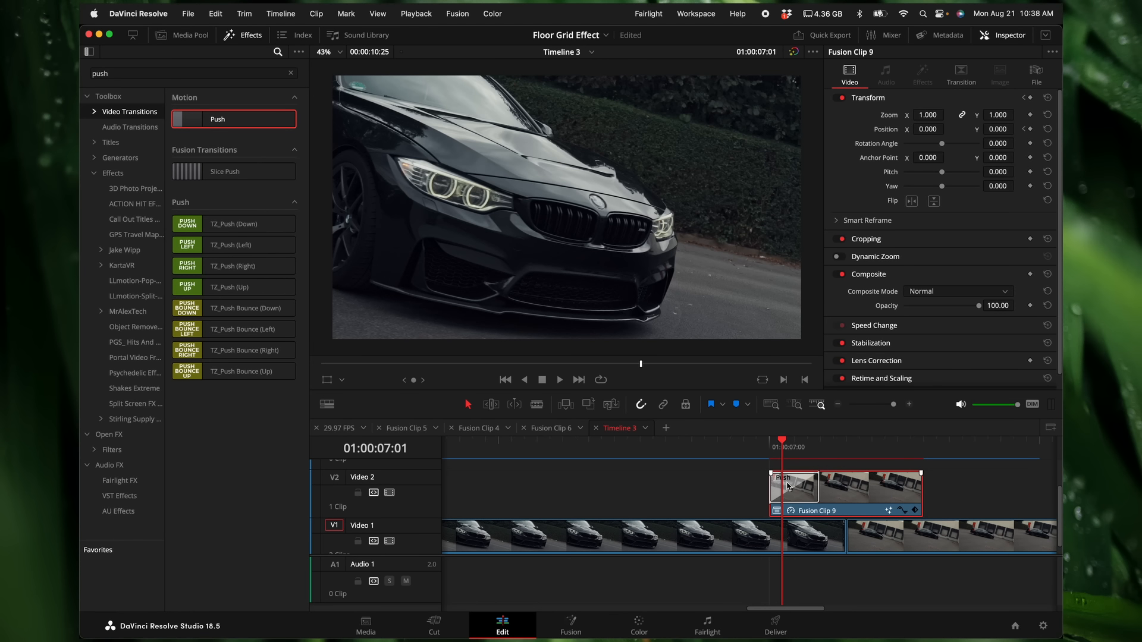
Step: Extend the Push transition to the end of Fusion Clip 7 and trim Fusion Clip 9 to end there
{"action": "left_click_drag", "start_coordinate": [820, 487], "coordinate": [845, 489]}
{"action": "left_click_drag", "start_coordinate": [917, 486], "coordinate": [839, 488]}
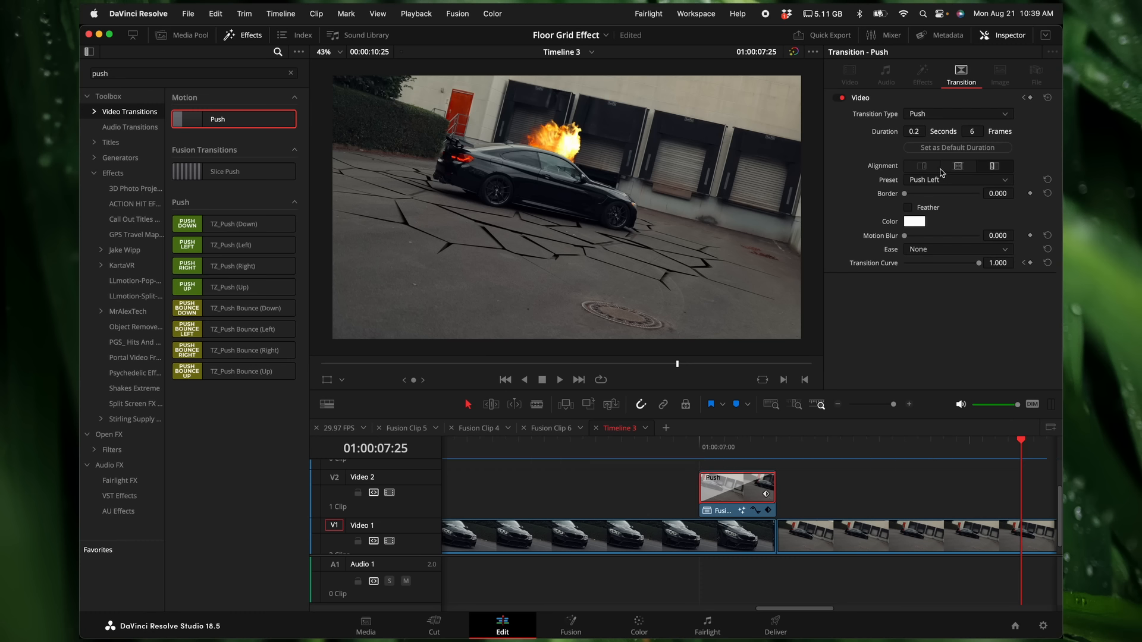
Step: Set the Push transition's preset to Push Right and step through the transition frame by frame from its start
{"action": "left_click", "coordinate": [930, 180]}
{"action": "left_click", "coordinate": [935, 207]}
{"action": "left_click", "coordinate": [699, 452]}
{"action": "key", "text": "Right"}
{"action": "key", "text": "Right"}
{"action": "key", "text": "Right"}
{"action": "key", "text": "Right"}
{"action": "key", "text": "Right"}
{"action": "key", "text": "Right"}
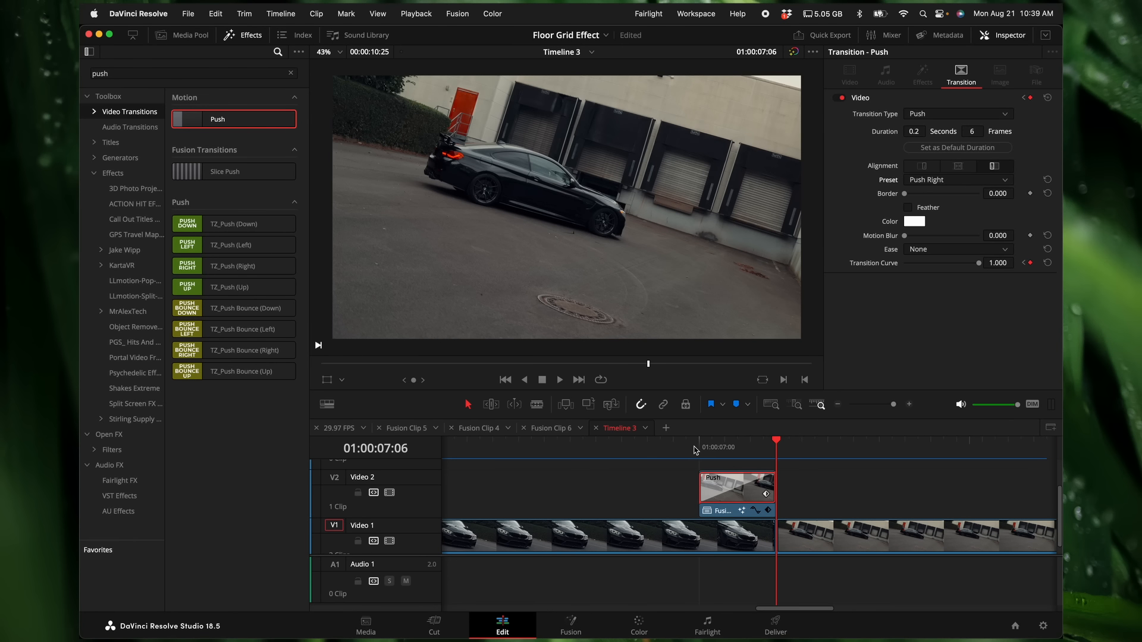
Step: Clear the effects search and place an Adjustment Clip on Video 2 directly after the frozen car clip
{"action": "left_click", "coordinate": [290, 74]}
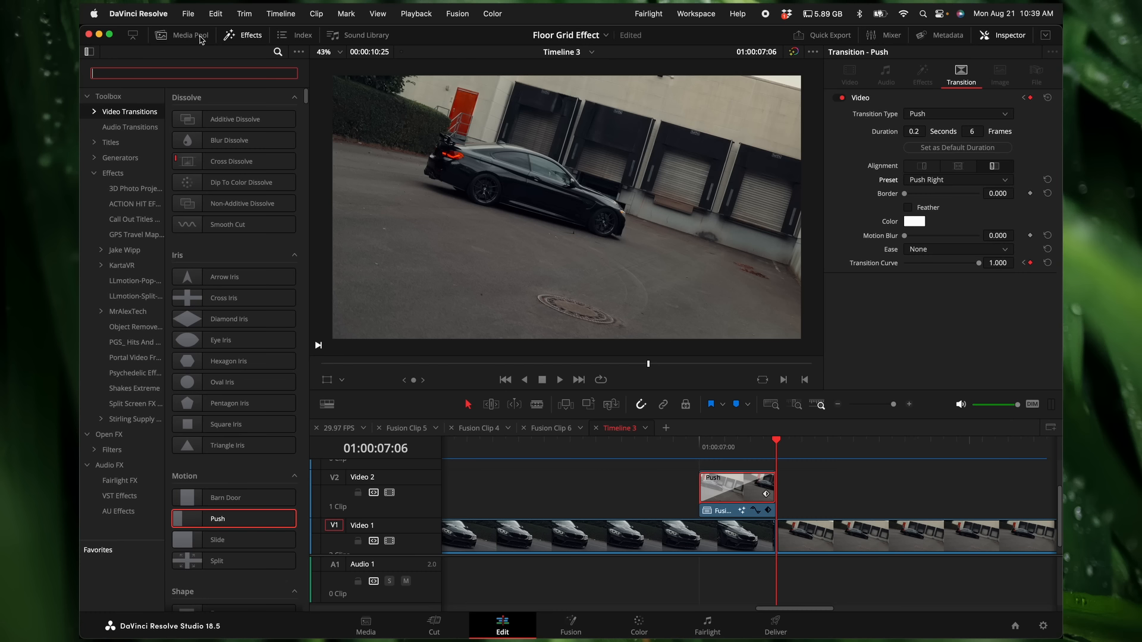
{"action": "left_click", "coordinate": [130, 172]}
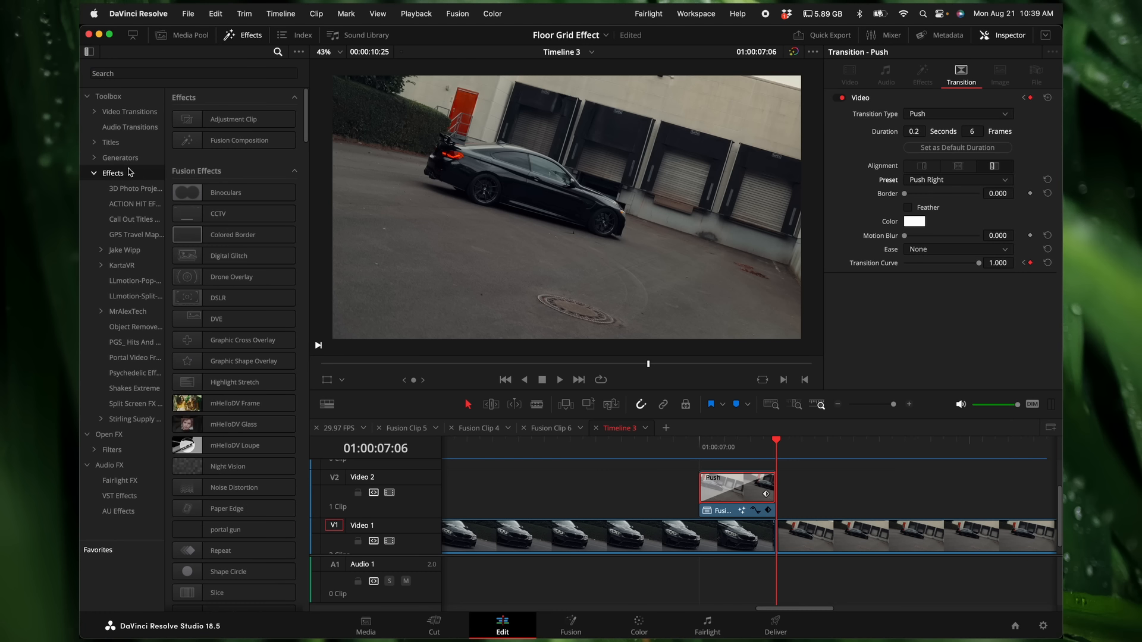
{"action": "left_click_drag", "start_coordinate": [224, 121], "coordinate": [712, 494]}
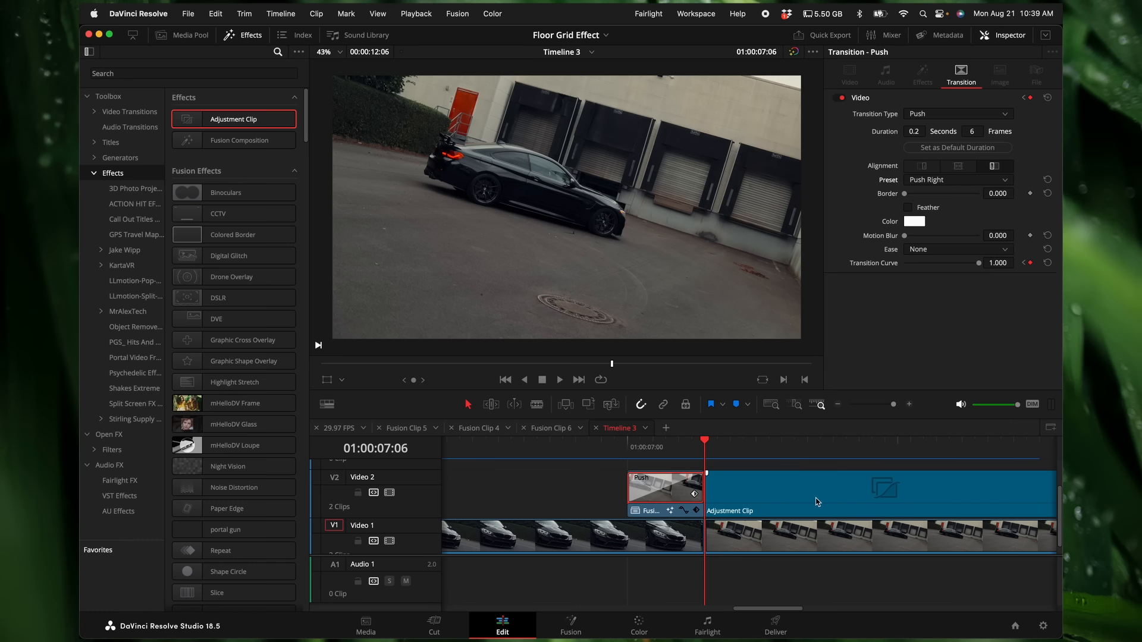
{"action": "left_click", "coordinate": [873, 500]}
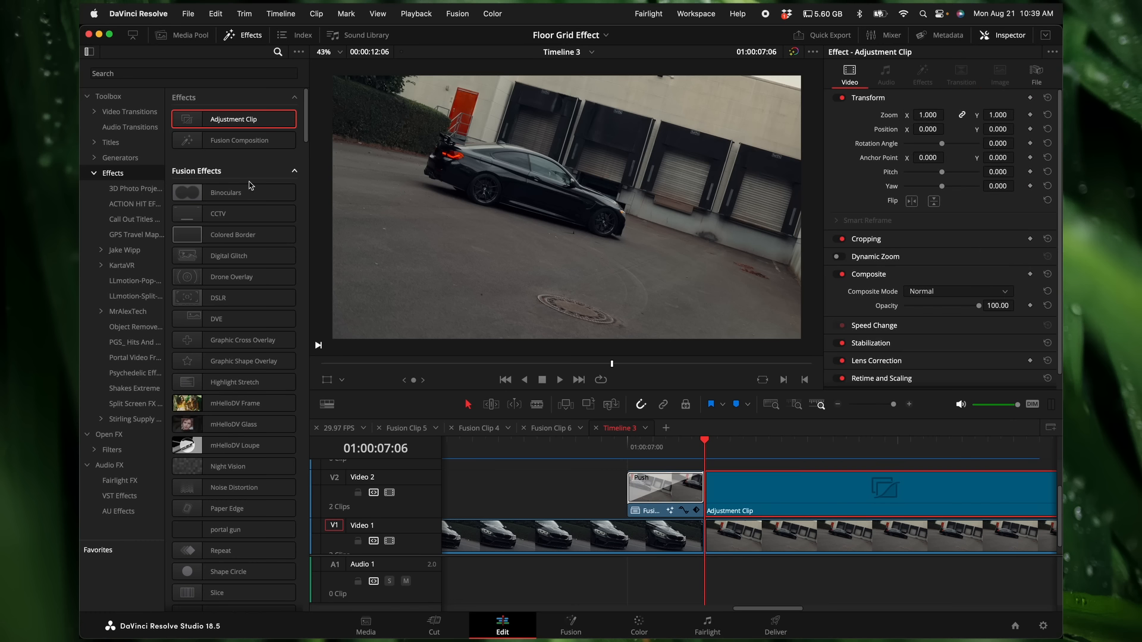
Step: Switch to Envato Elements in the browser, search the DaVinci Resolve video templates for hits, and examine the hit effect packs
{"action": "key", "text": "ctrl+Up"}
{"action": "key", "text": "Escape"}
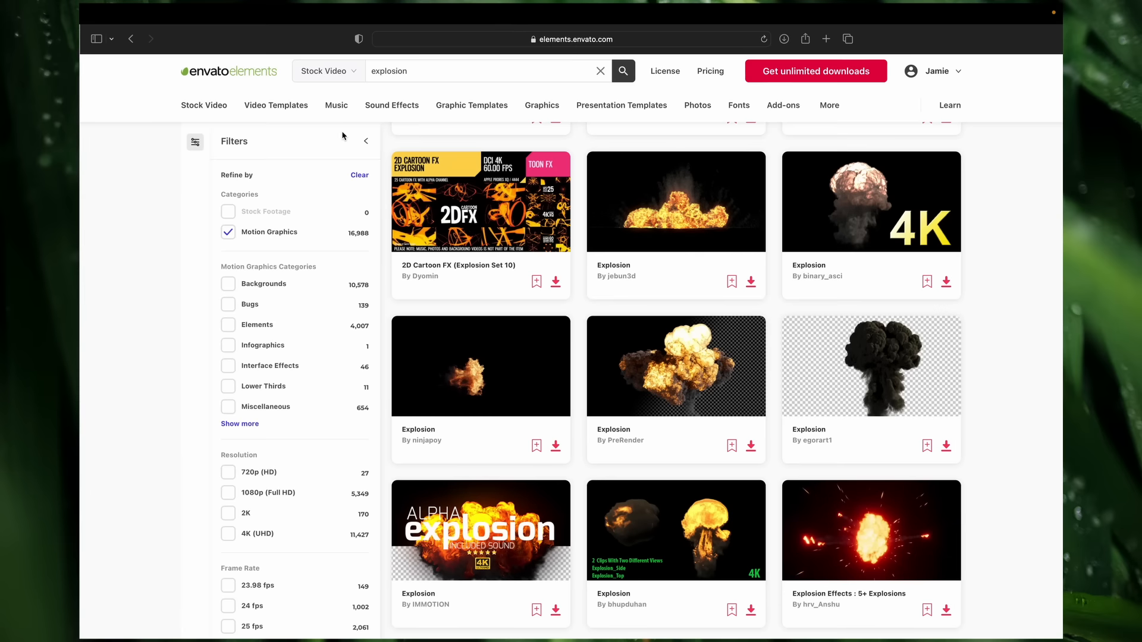
{"action": "mouse_move", "coordinate": [286, 114]}
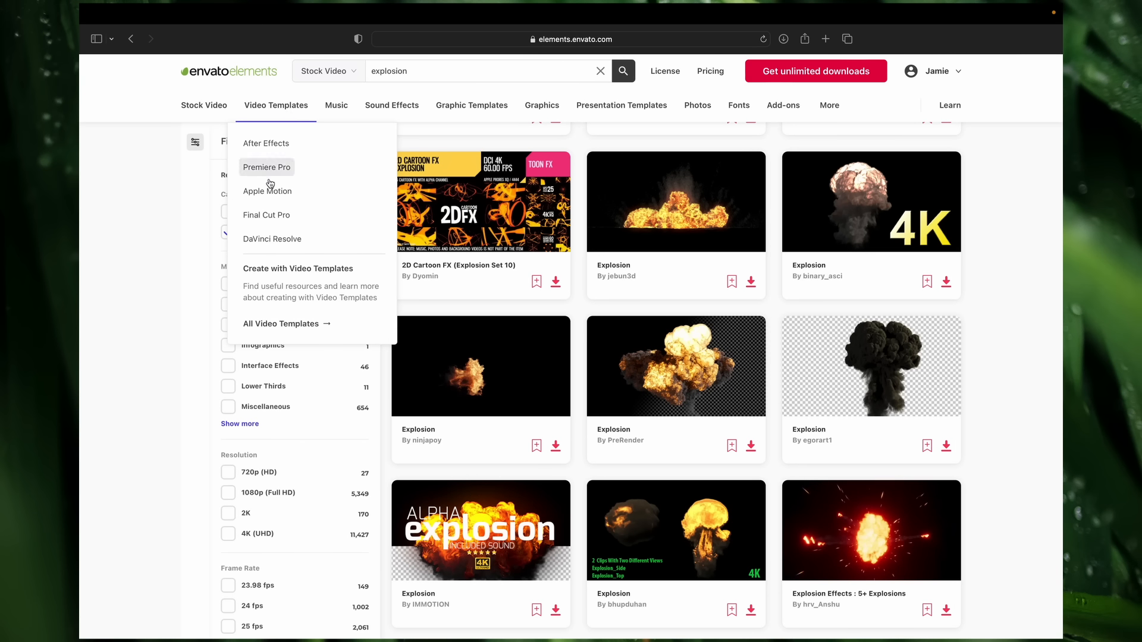
{"action": "left_click", "coordinate": [265, 238]}
{"action": "left_click", "coordinate": [439, 69]}
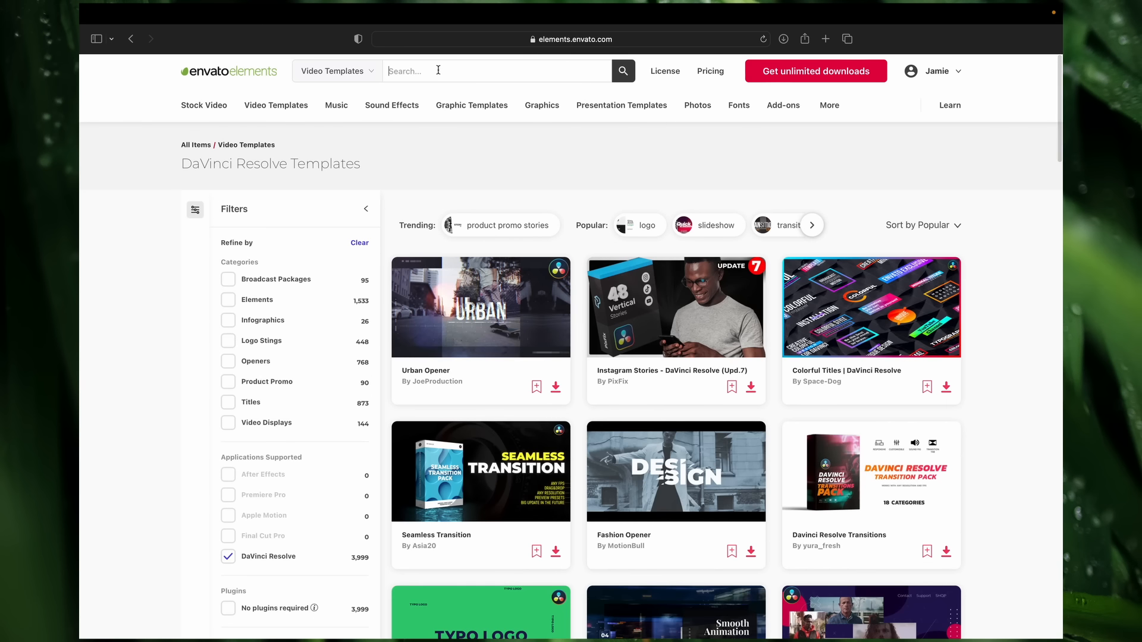
{"action": "type", "text": "hits"}
{"action": "key", "text": "Return"}
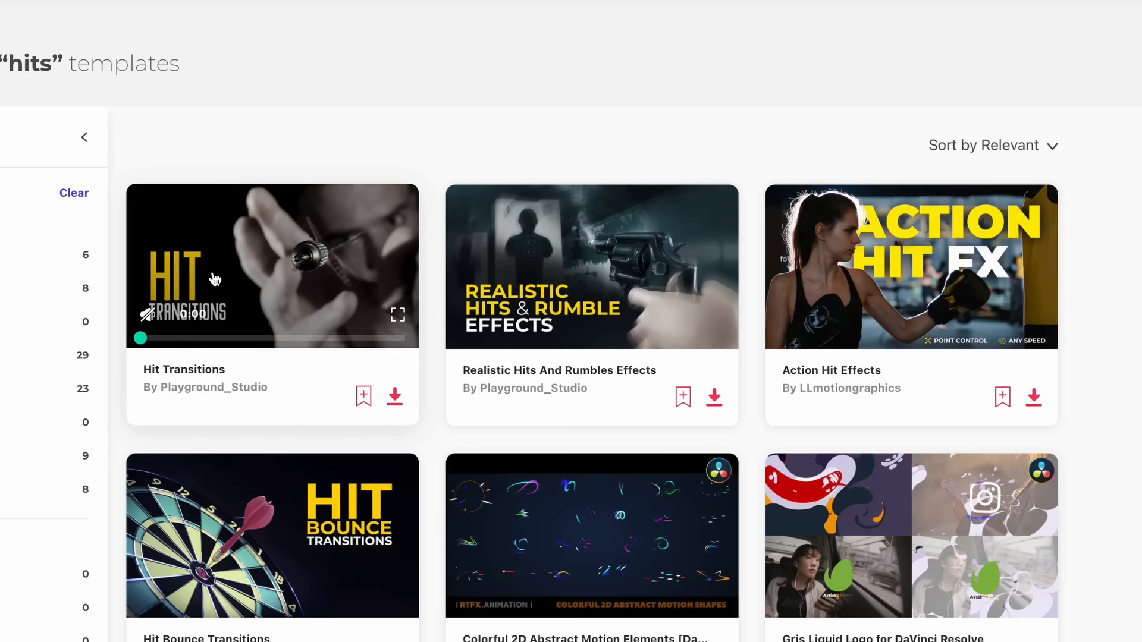
{"action": "mouse_move", "coordinate": [595, 288]}
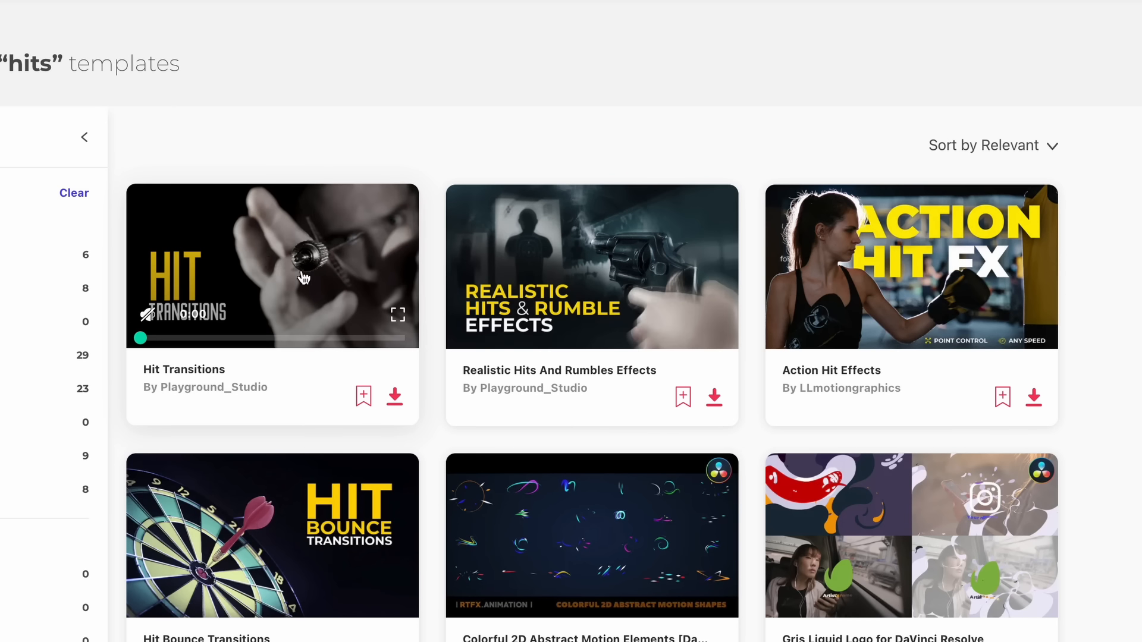
{"action": "mouse_move", "coordinate": [831, 260]}
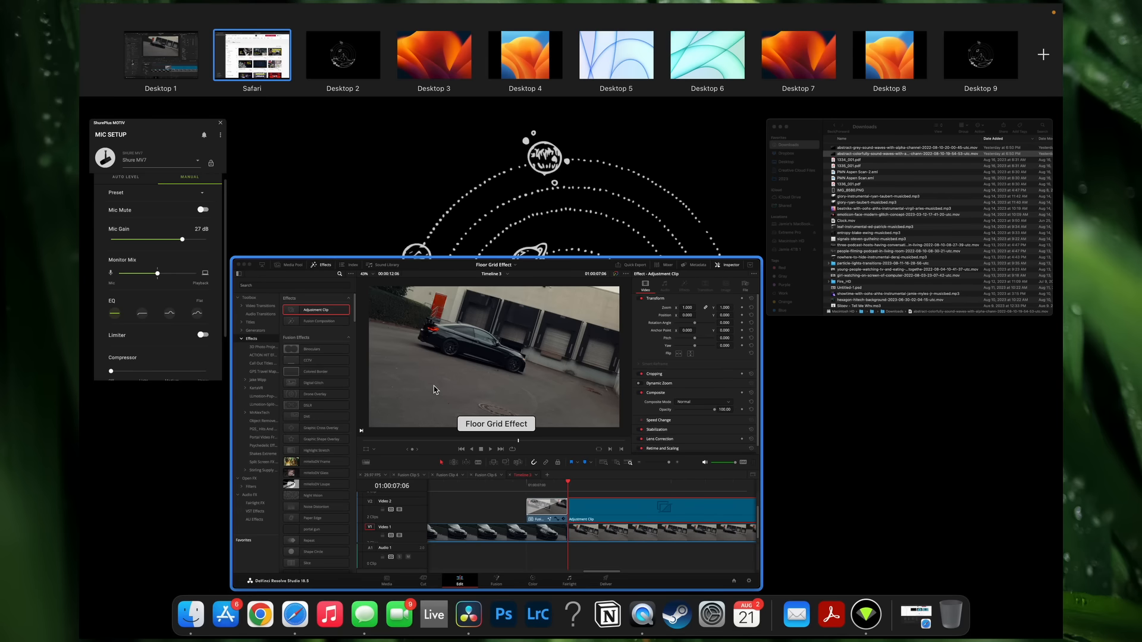
{"action": "left_click", "coordinate": [752, 268]}
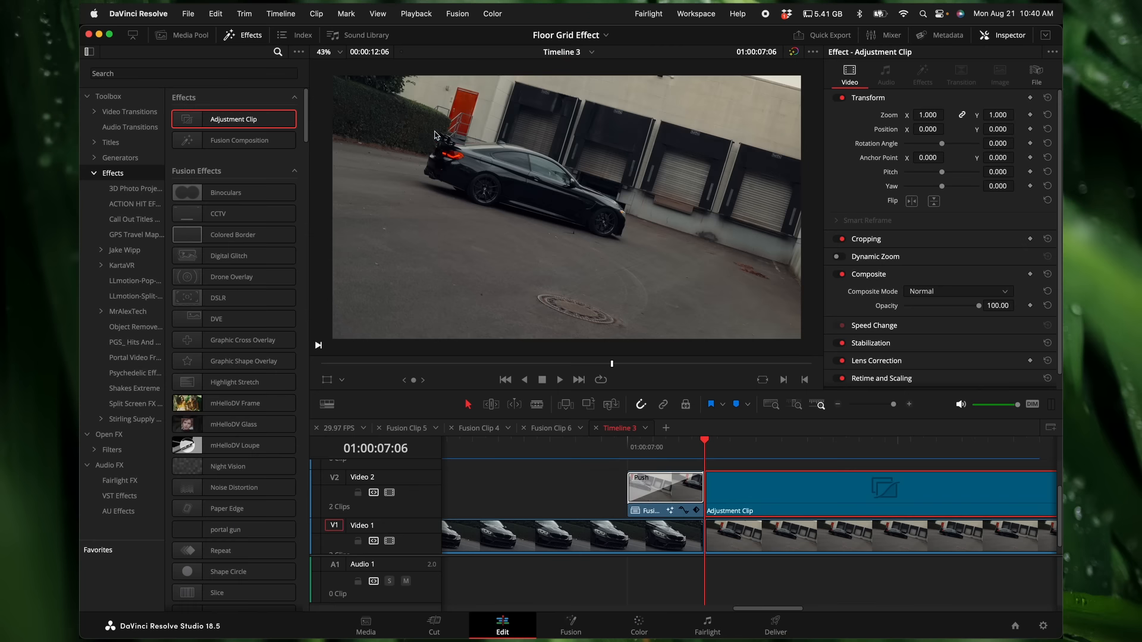
Step: Apply an Action Hit Effect SHAKE preset from the LLmotion set to the adjustment clip and cut the clip shorter
{"action": "left_click", "coordinate": [128, 203]}
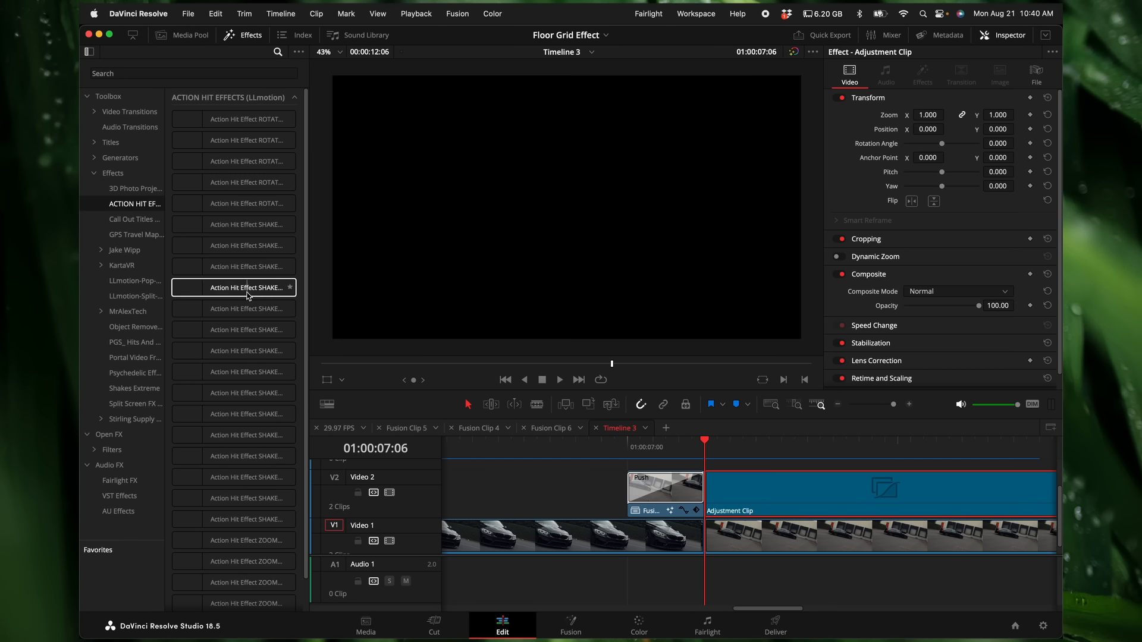
{"action": "left_click_drag", "start_coordinate": [229, 294], "coordinate": [747, 495]}
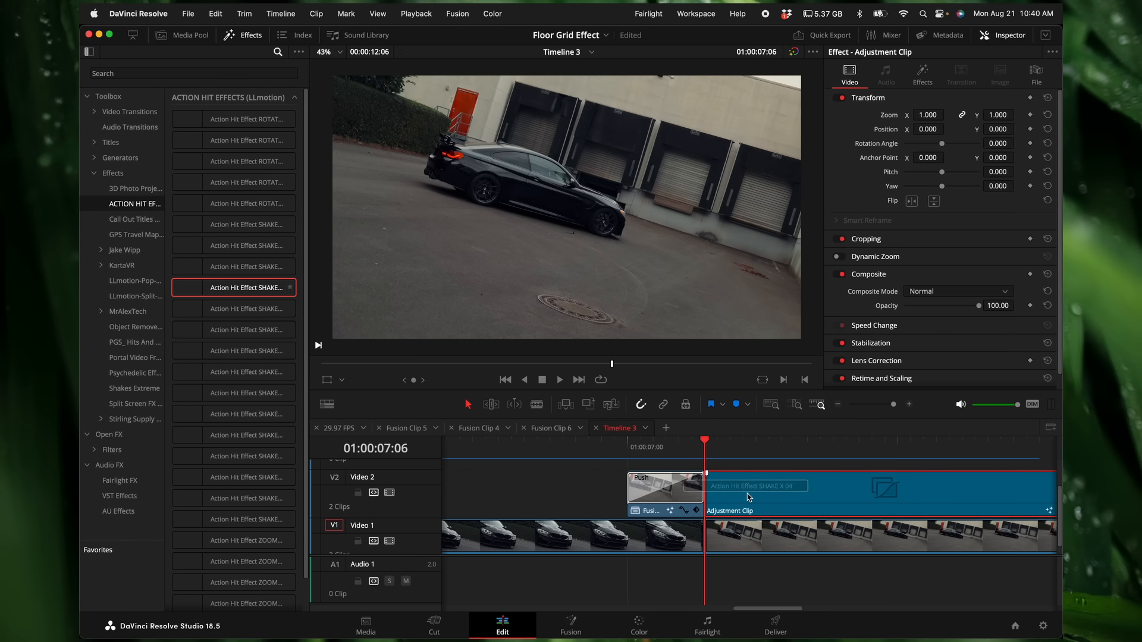
{"action": "scroll", "coordinate": [831, 492], "scroll_direction": "right", "scroll_amount": 3}
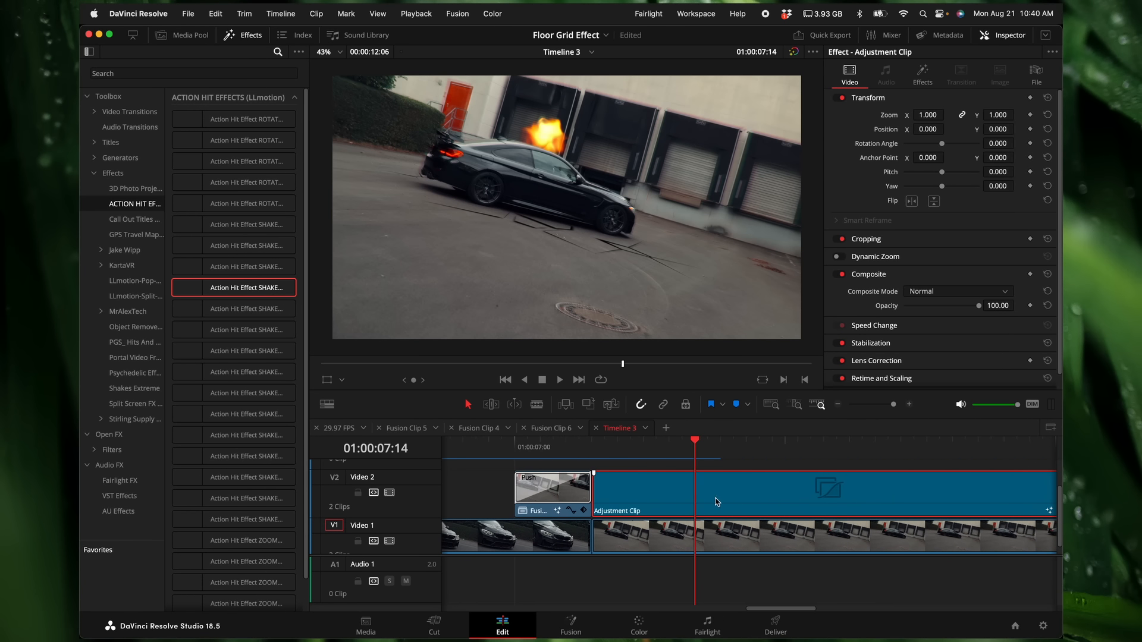
{"action": "key", "text": "b"}
{"action": "left_click", "coordinate": [697, 501]}
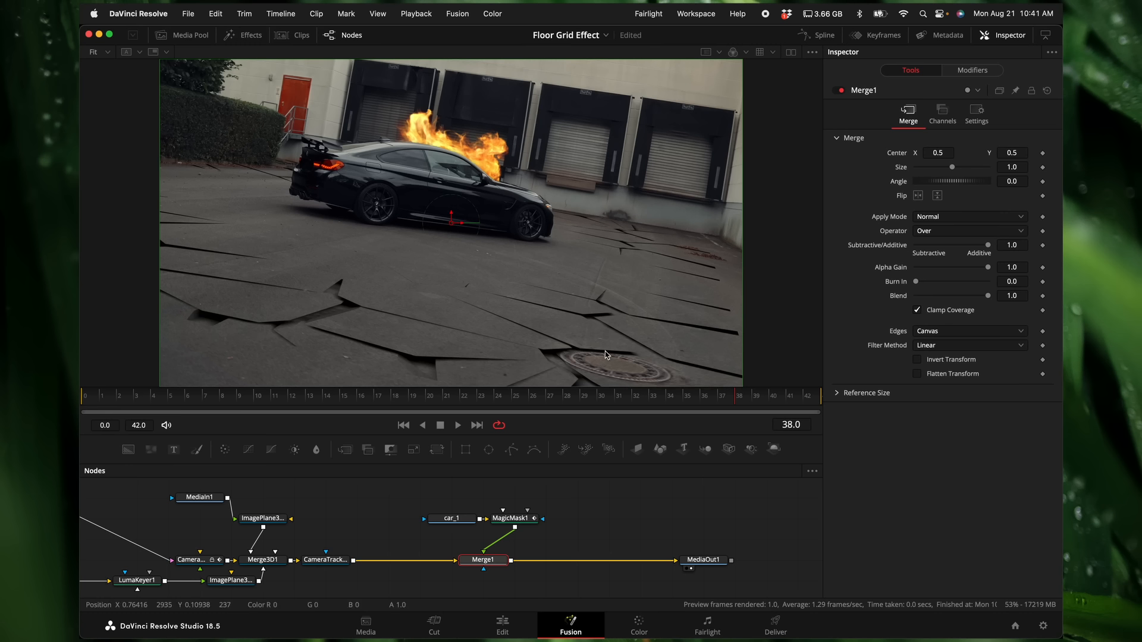
Step: In the Fusion composition, adjust the X translation of ImagePlane3D1, the plane carrying the keyed crack footage
{"action": "scroll", "coordinate": [448, 538], "scroll_direction": "right", "scroll_amount": 1}
{"action": "scroll", "coordinate": [447, 539], "scroll_direction": "left", "scroll_amount": 5}
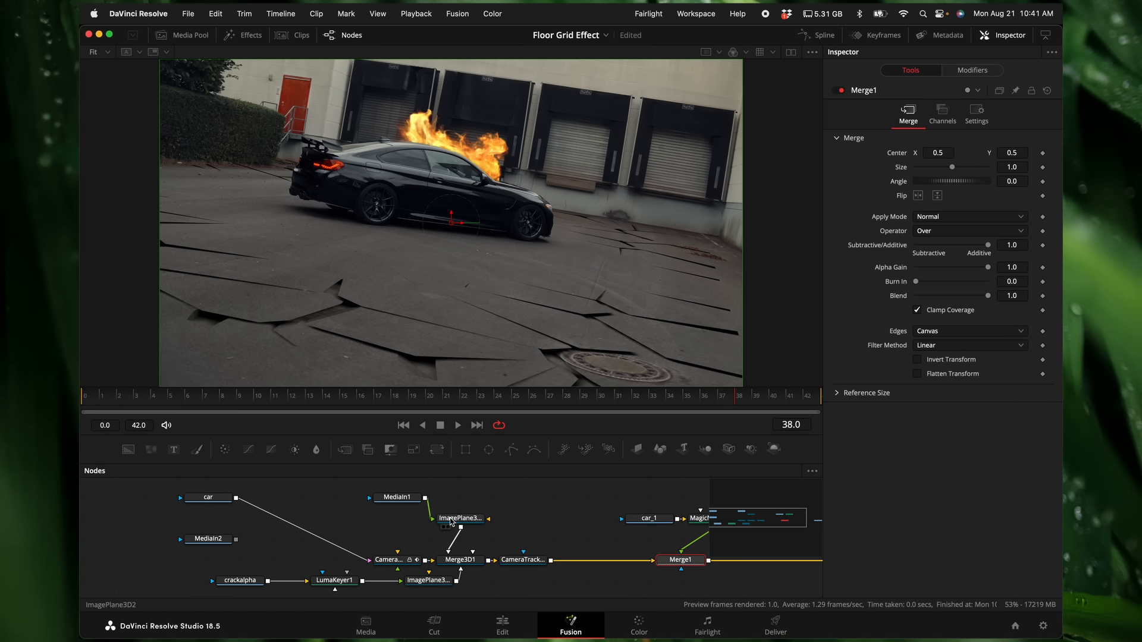
{"action": "left_click", "coordinate": [426, 581]}
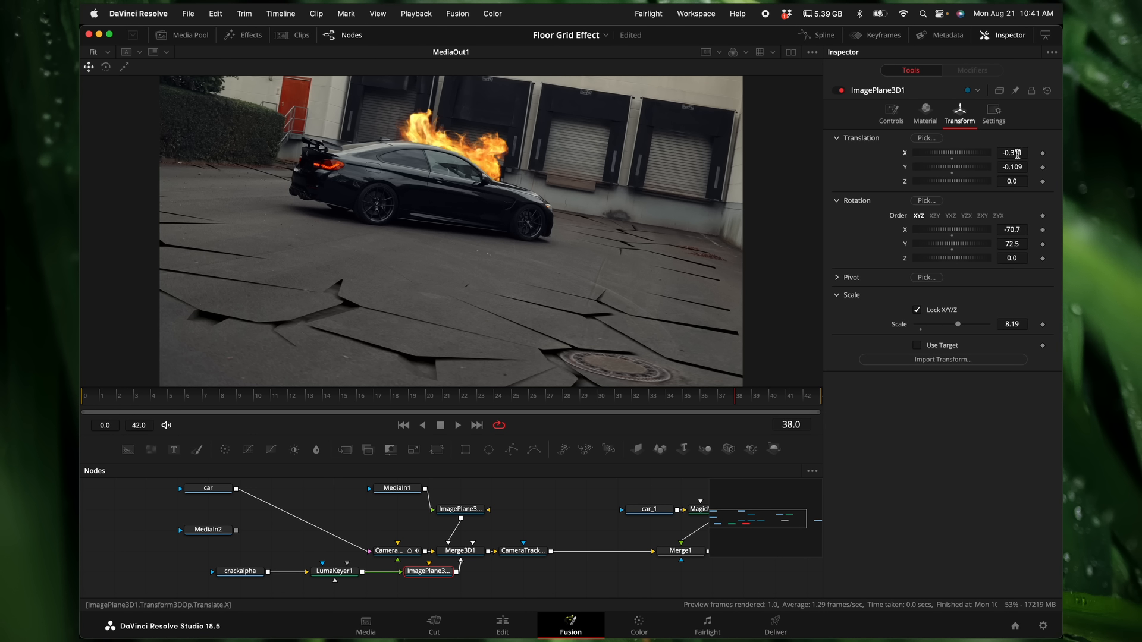
{"action": "left_click_drag", "start_coordinate": [1022, 155], "coordinate": [1062, 154]}
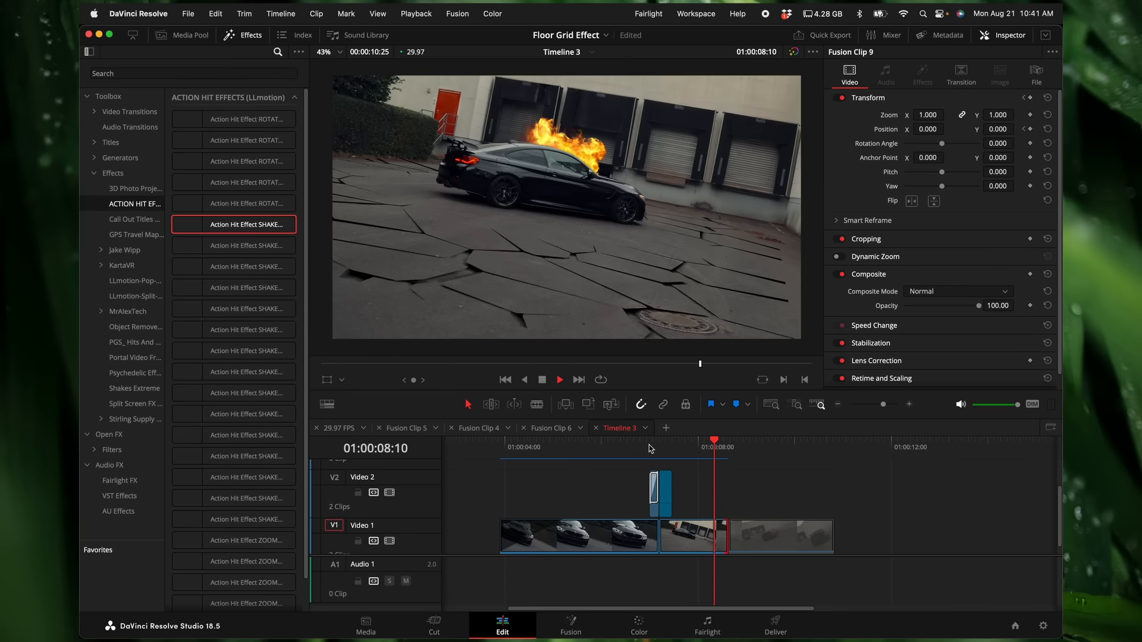
Step: Play the edited timeline from just before the Push transition to review the hit shake and floor cracks
{"action": "left_click", "coordinate": [640, 447]}
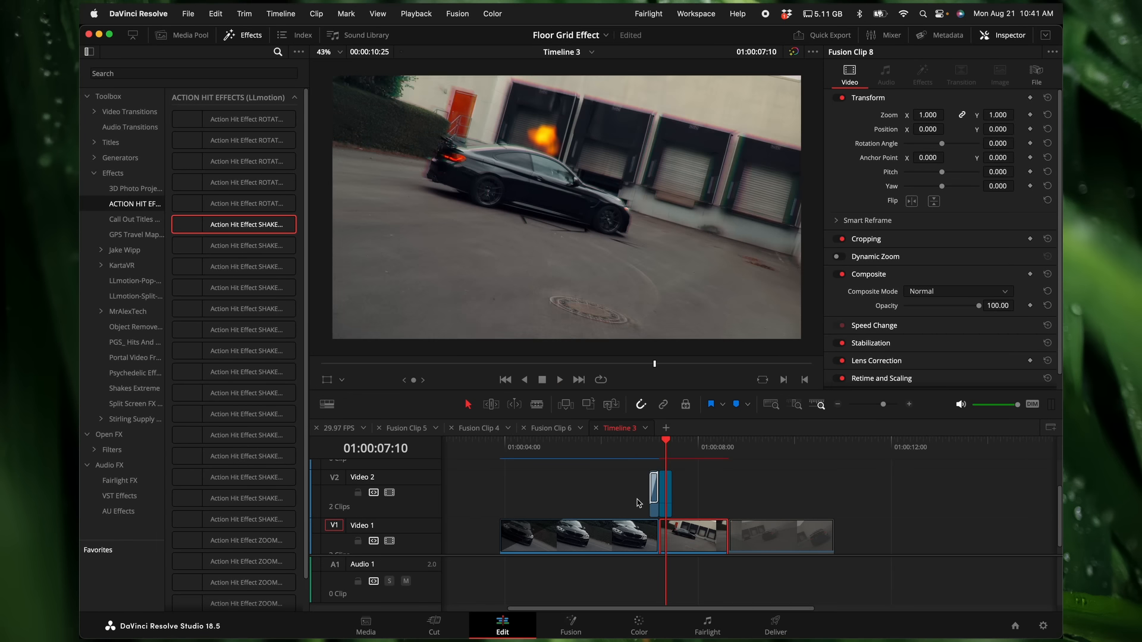
{"action": "scroll", "coordinate": [638, 499], "scroll_direction": "up", "scroll_amount": 2}
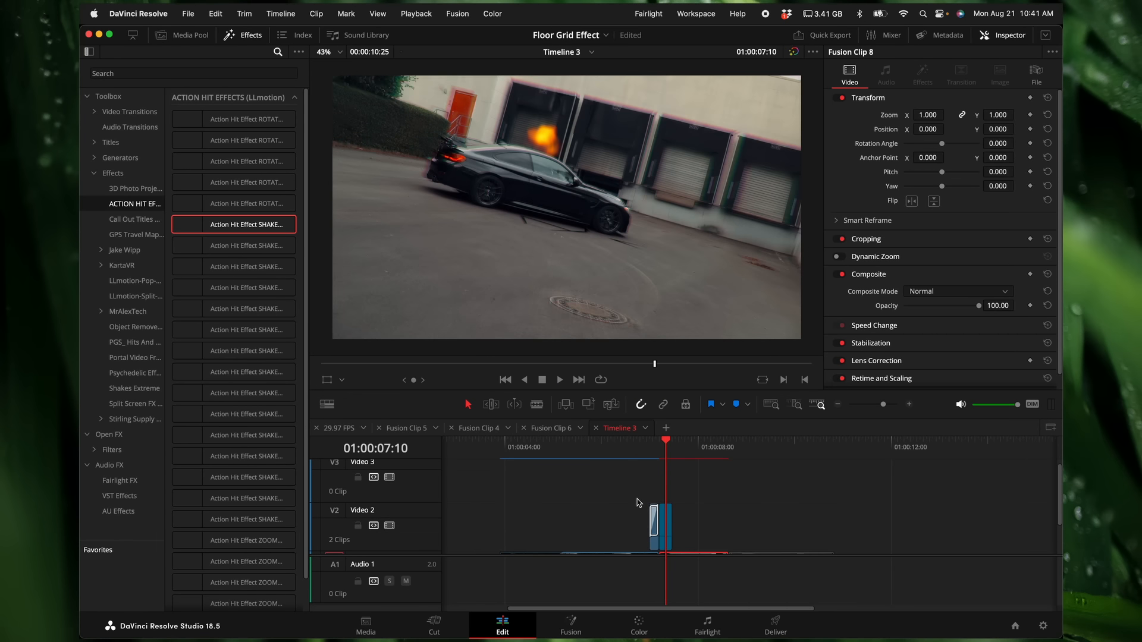